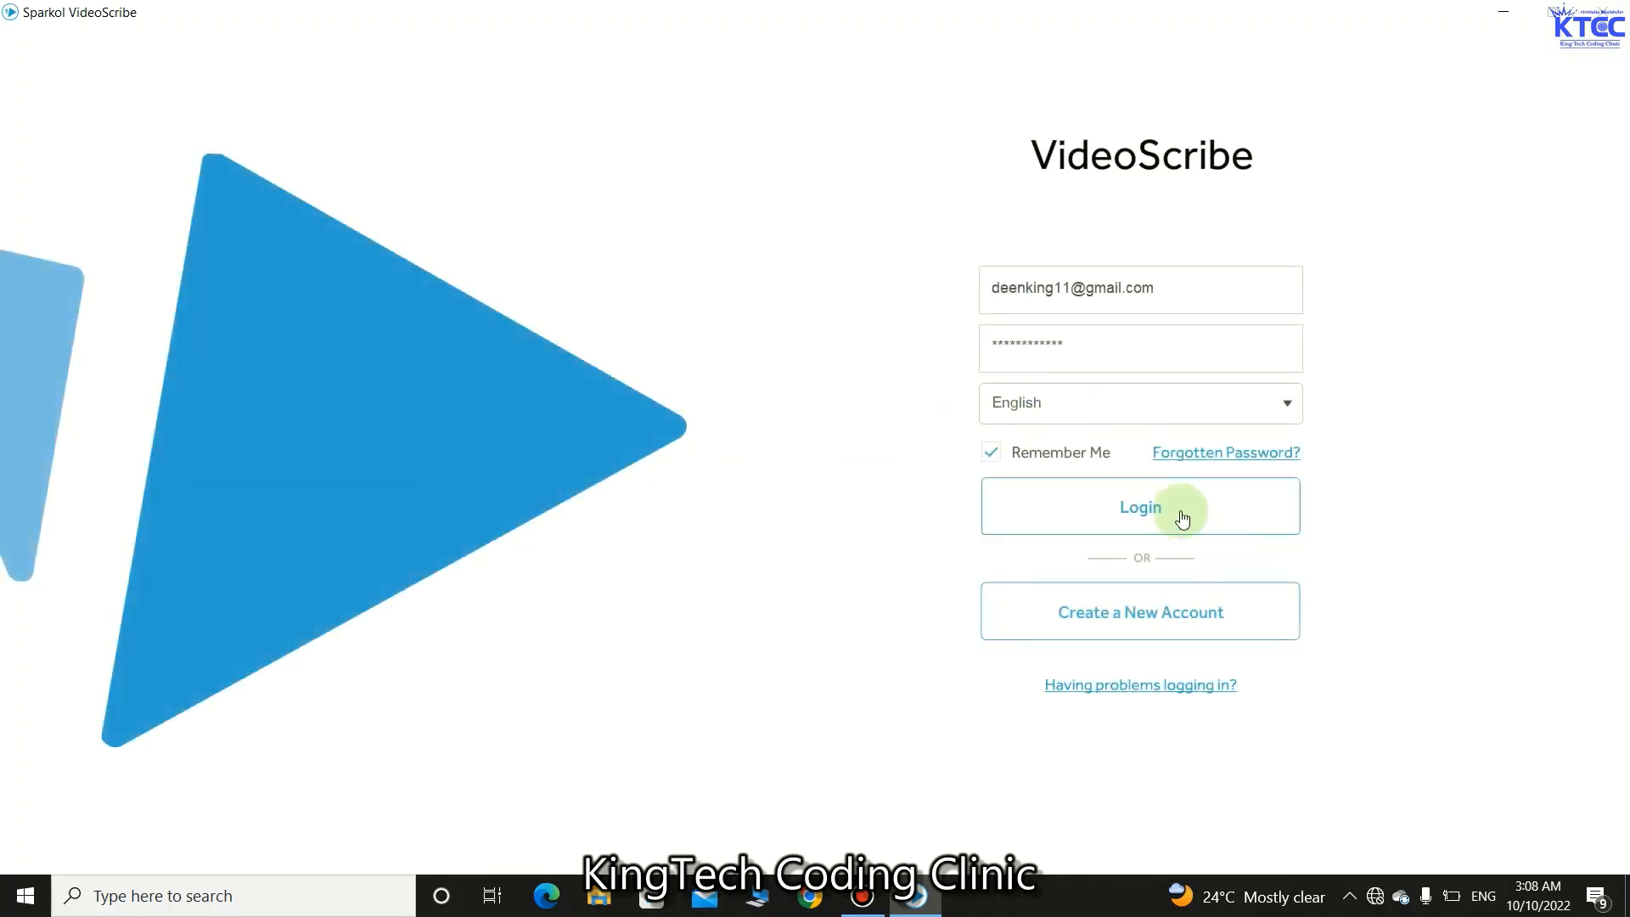
# Step: Log in with the saved account details and create a new scribe
pyautogui.click(1180, 518)
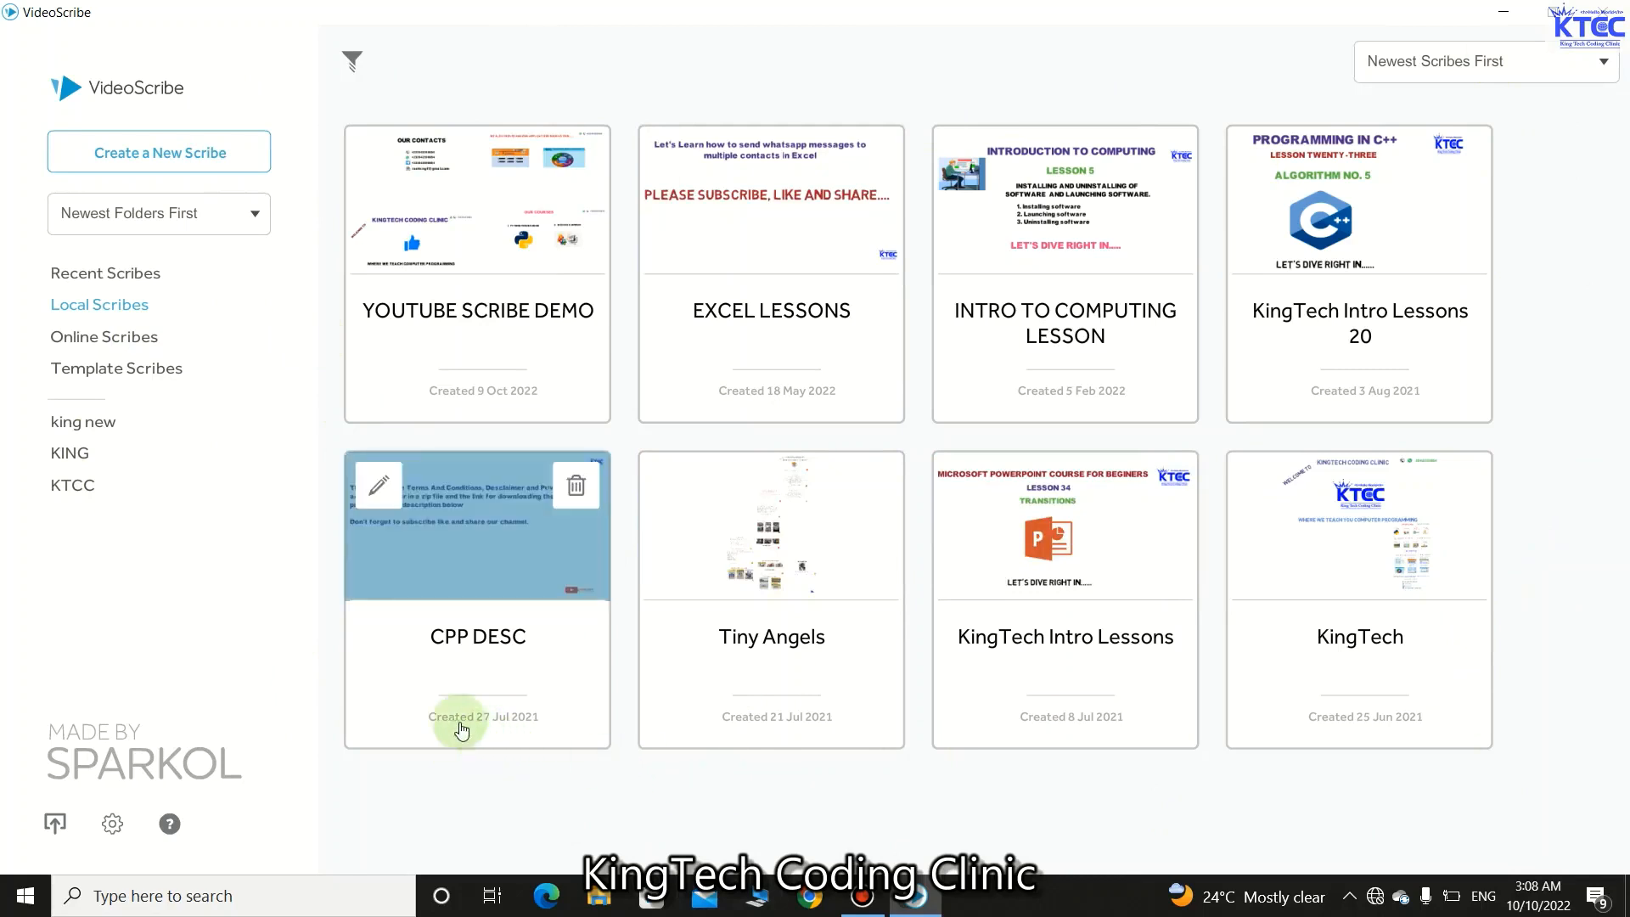
pyautogui.click(144, 160)
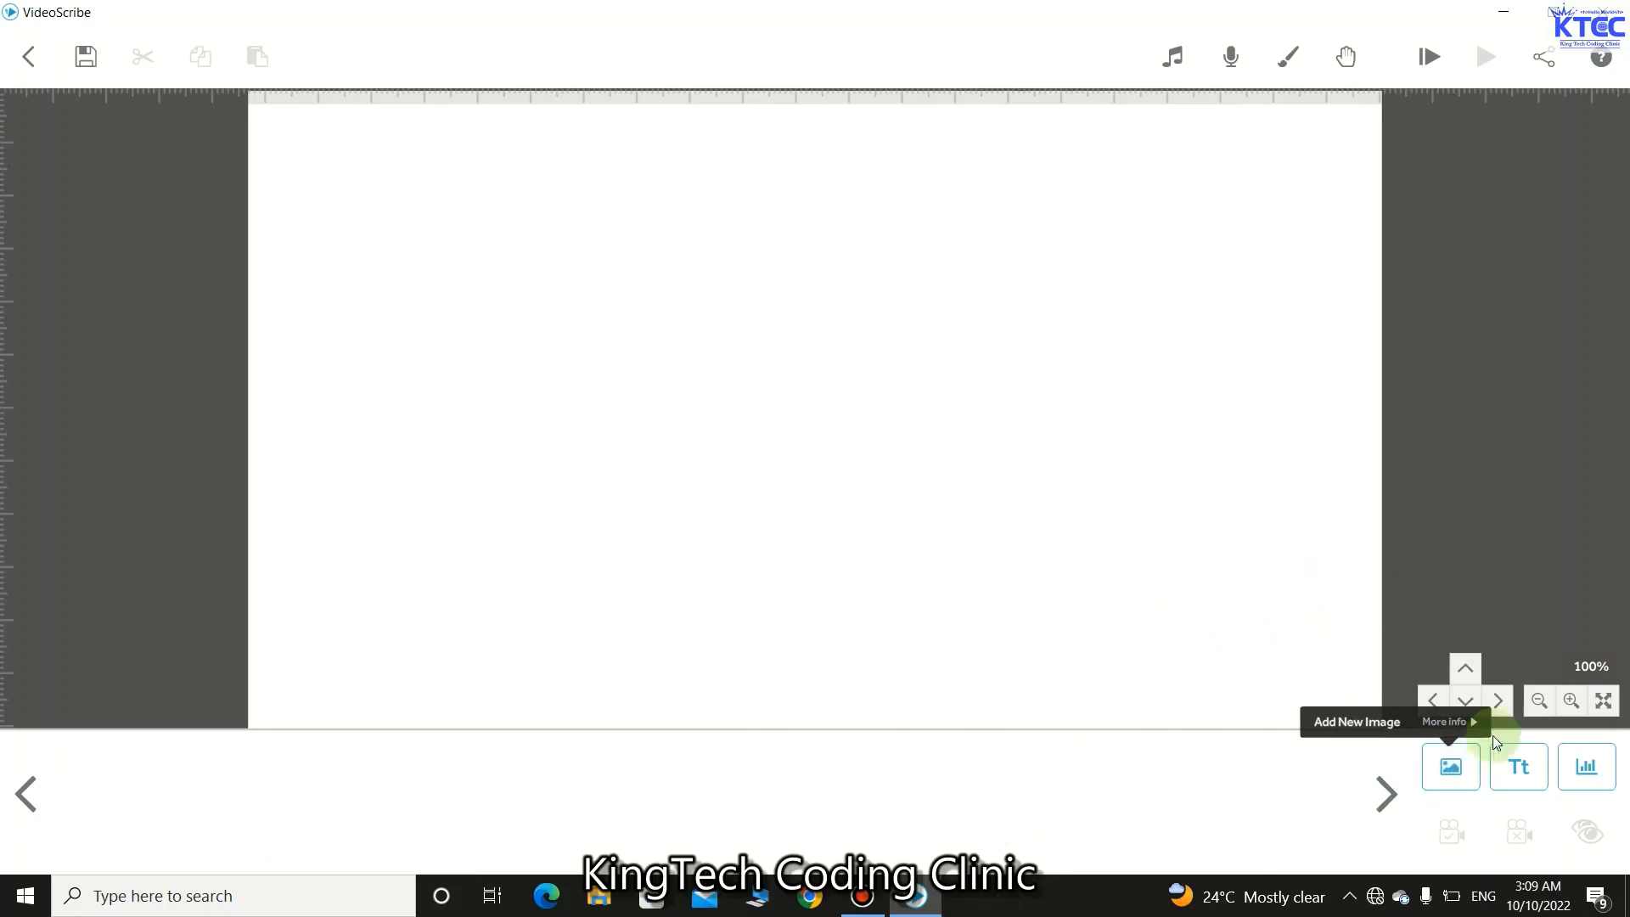
# Step: Look at the image library and its option for importing an image file, without adding an image
pyautogui.click(1440, 768)
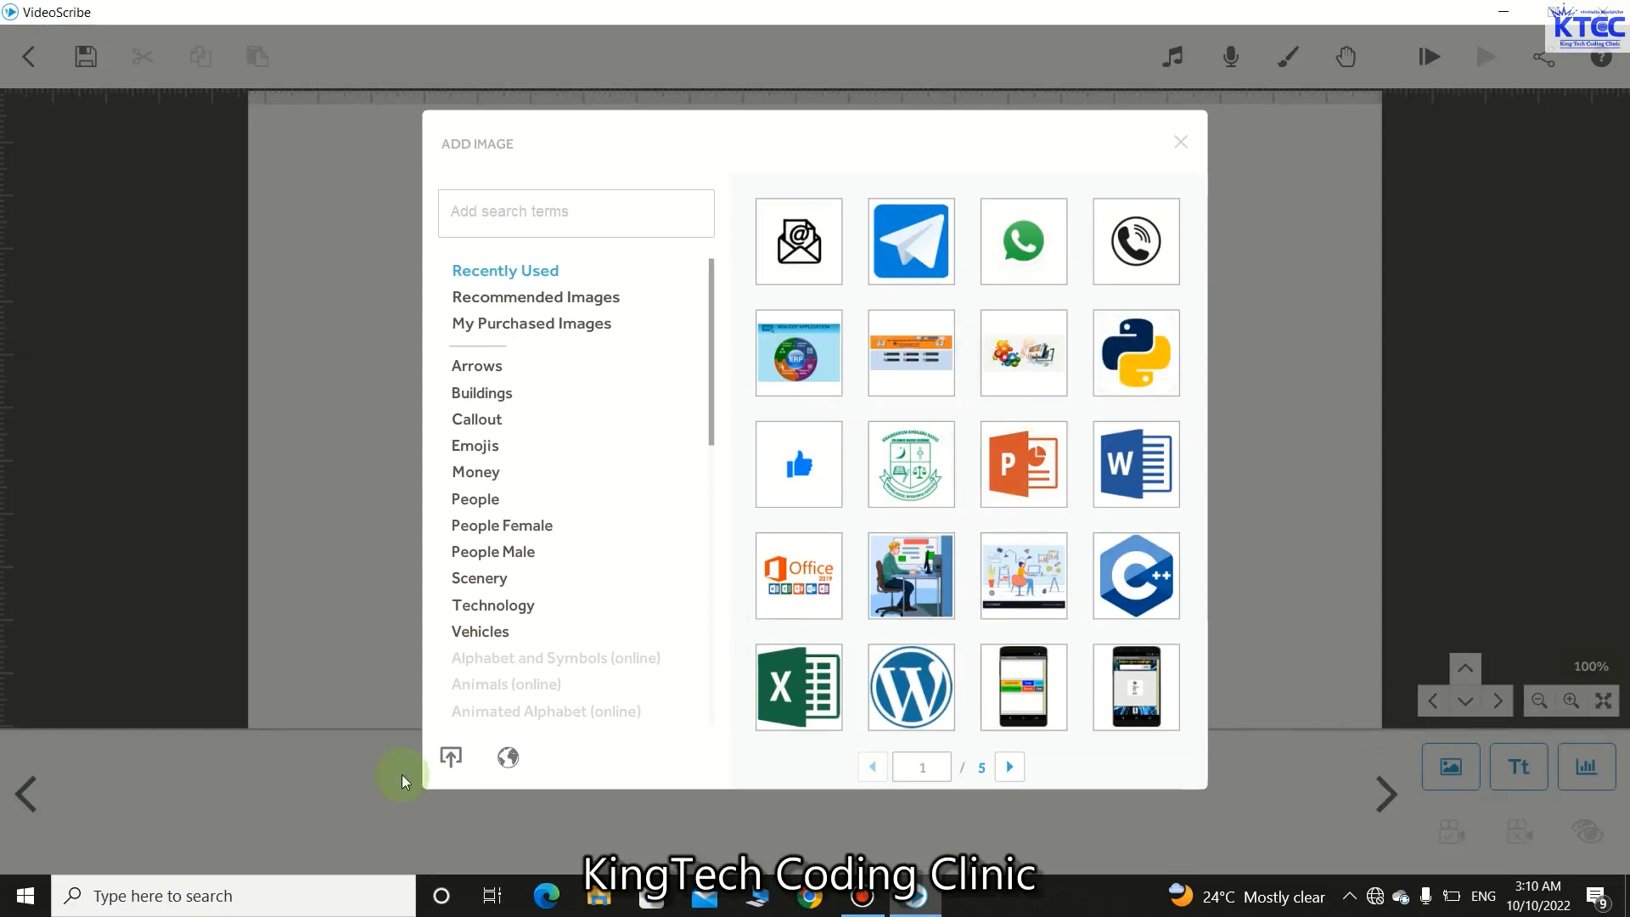
pyautogui.click(448, 760)
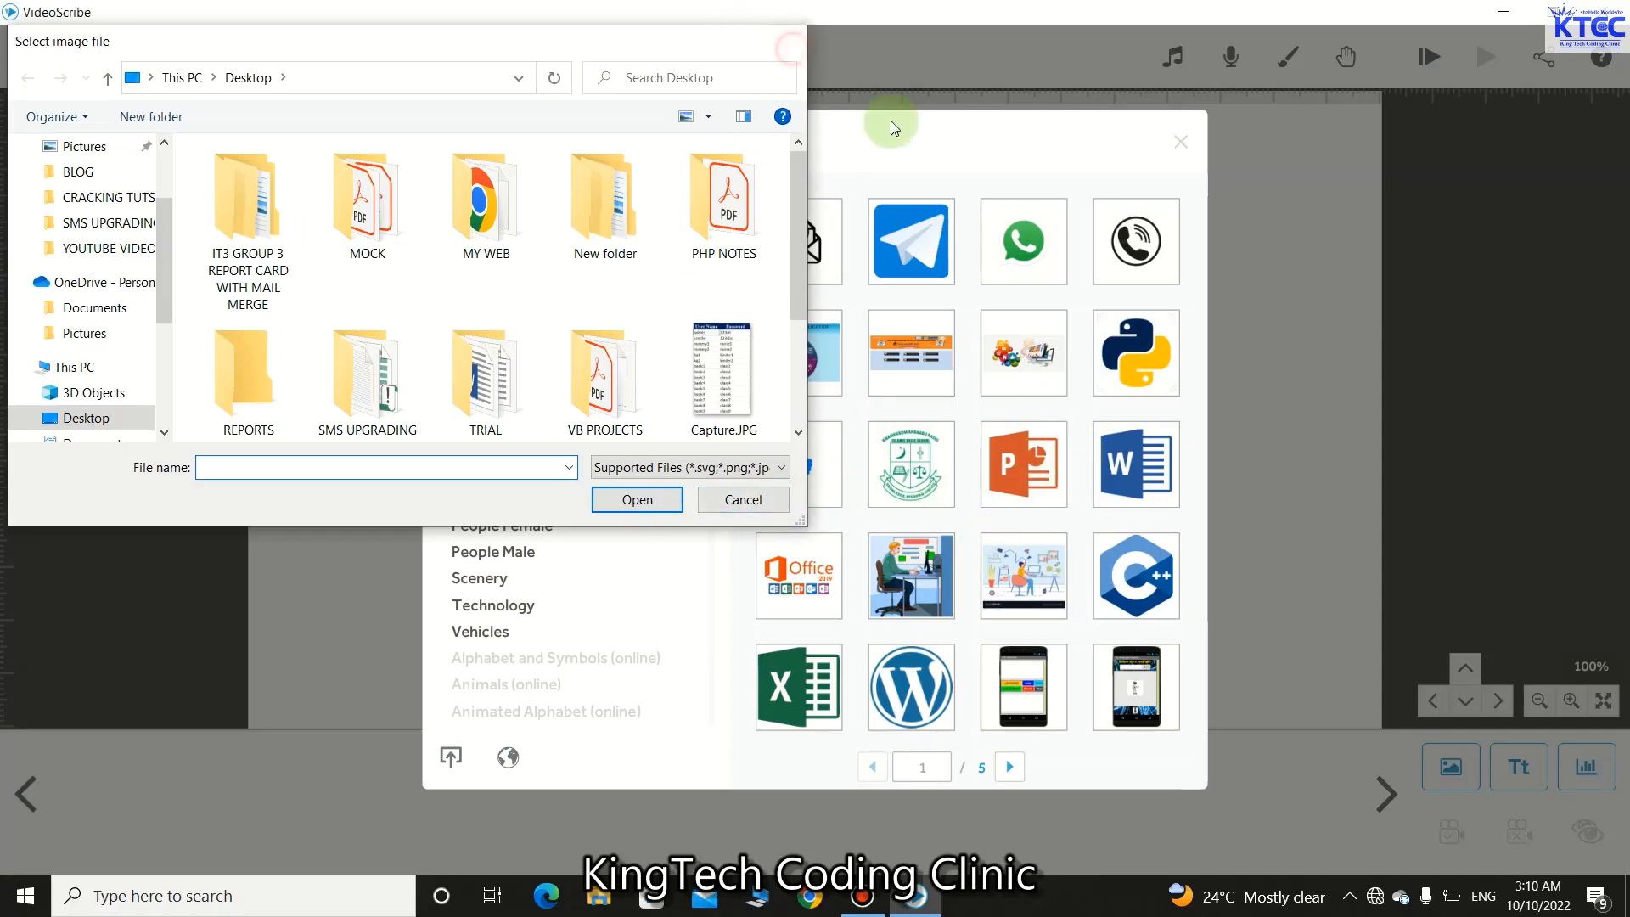
pyautogui.click(789, 41)
pyautogui.click(1183, 149)
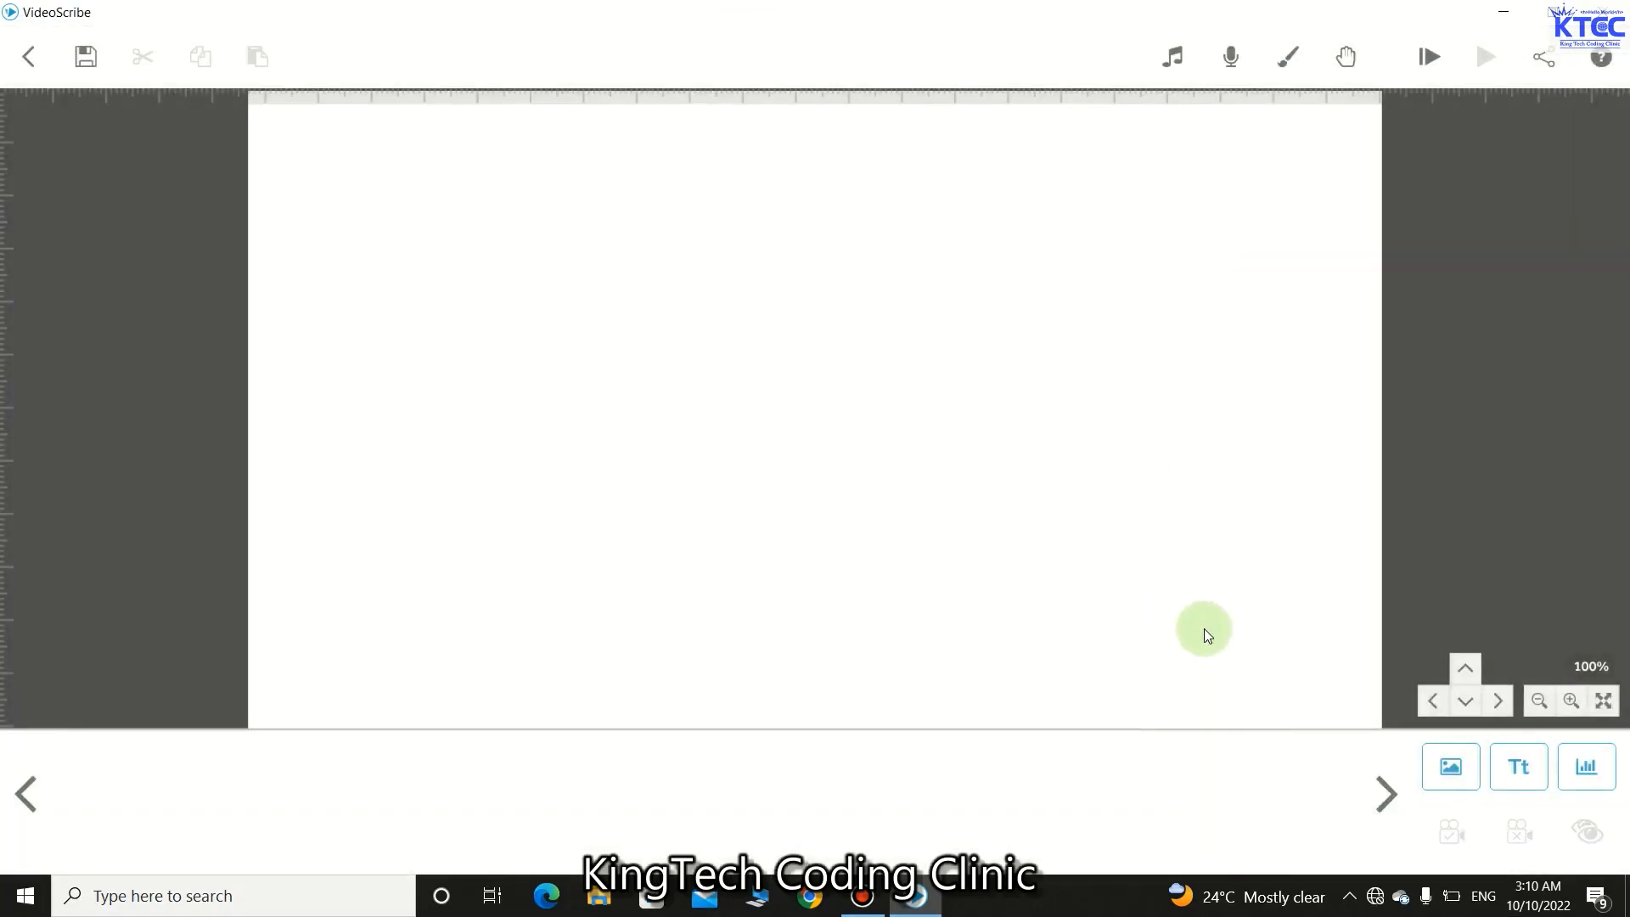
# Step: Examine the font choices for a new text element and the list of fonts available for import
pyautogui.click(1508, 779)
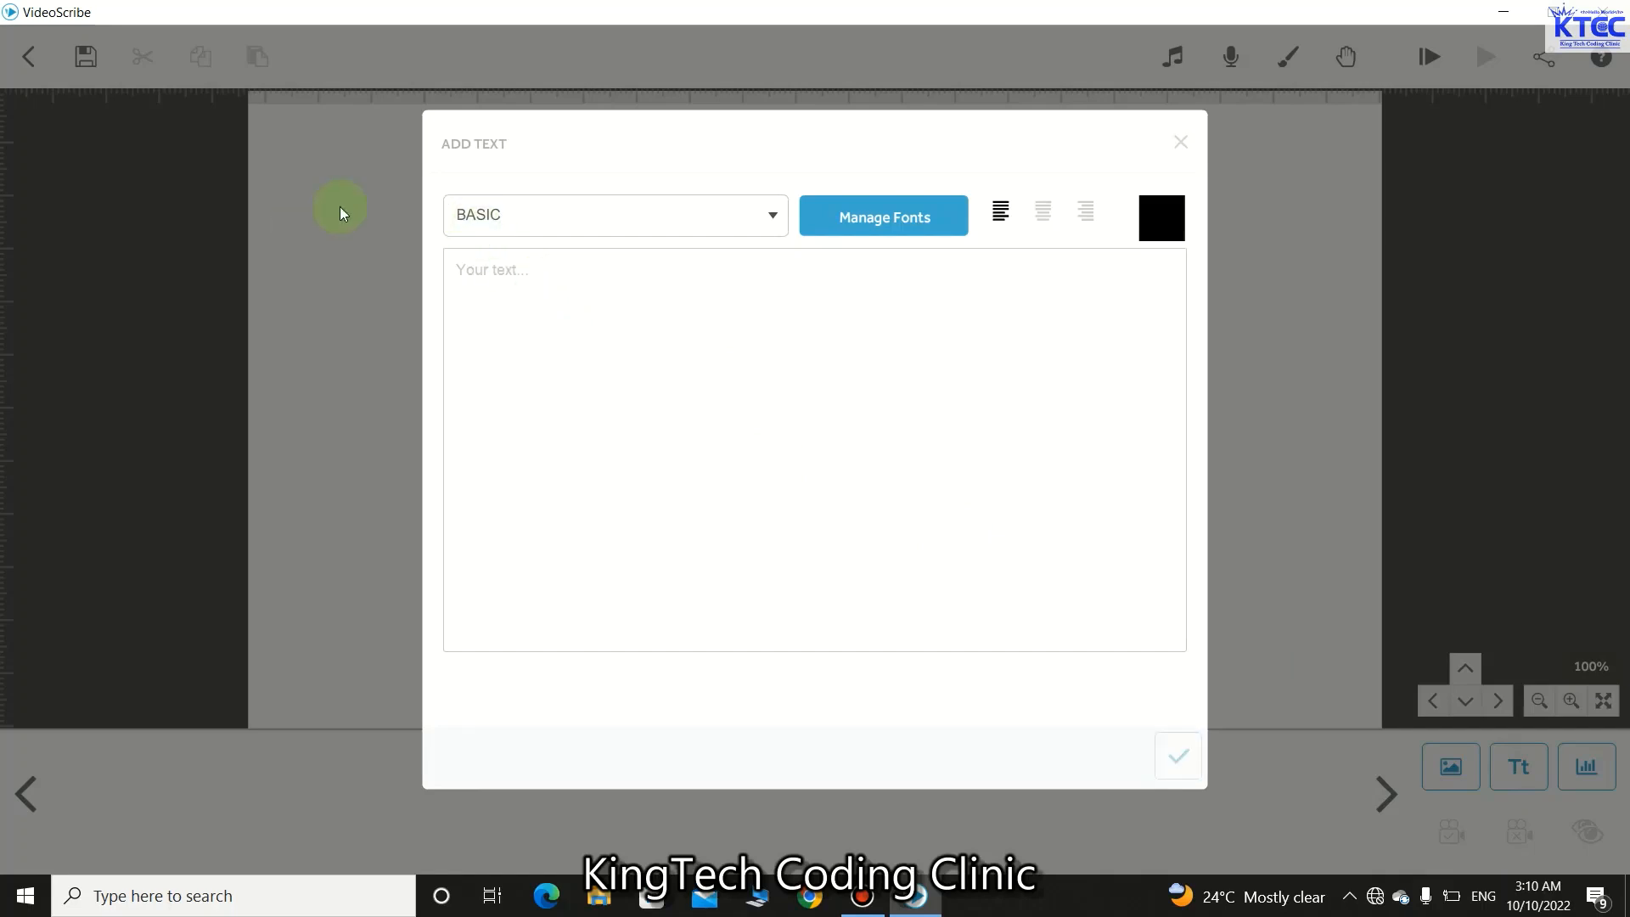
pyautogui.click(772, 216)
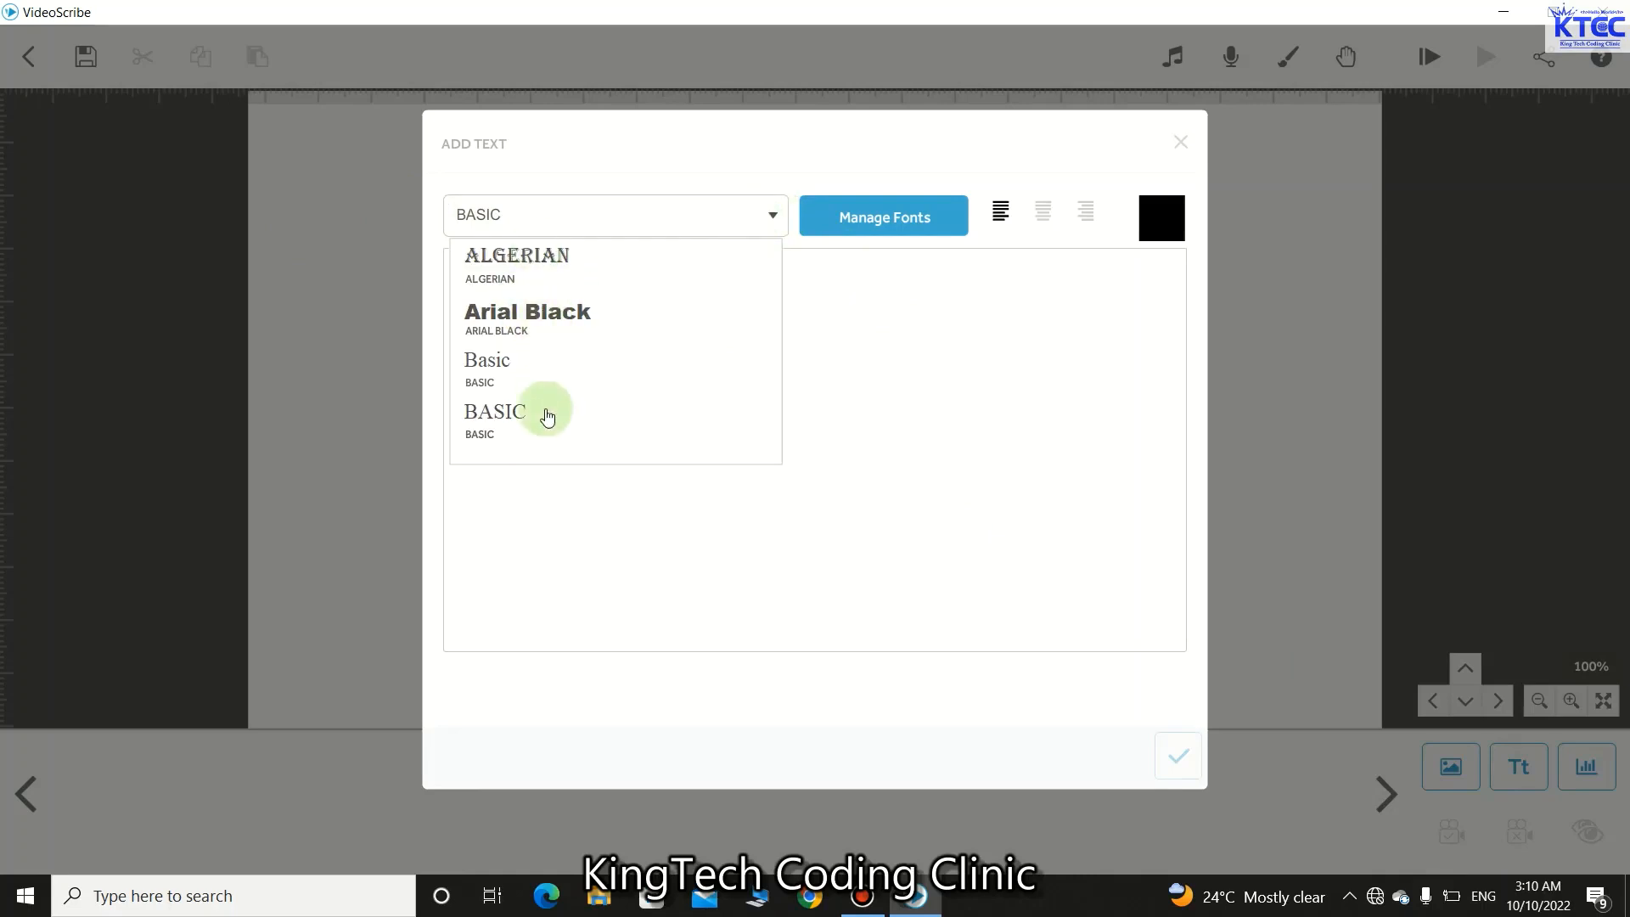
pyautogui.click(904, 342)
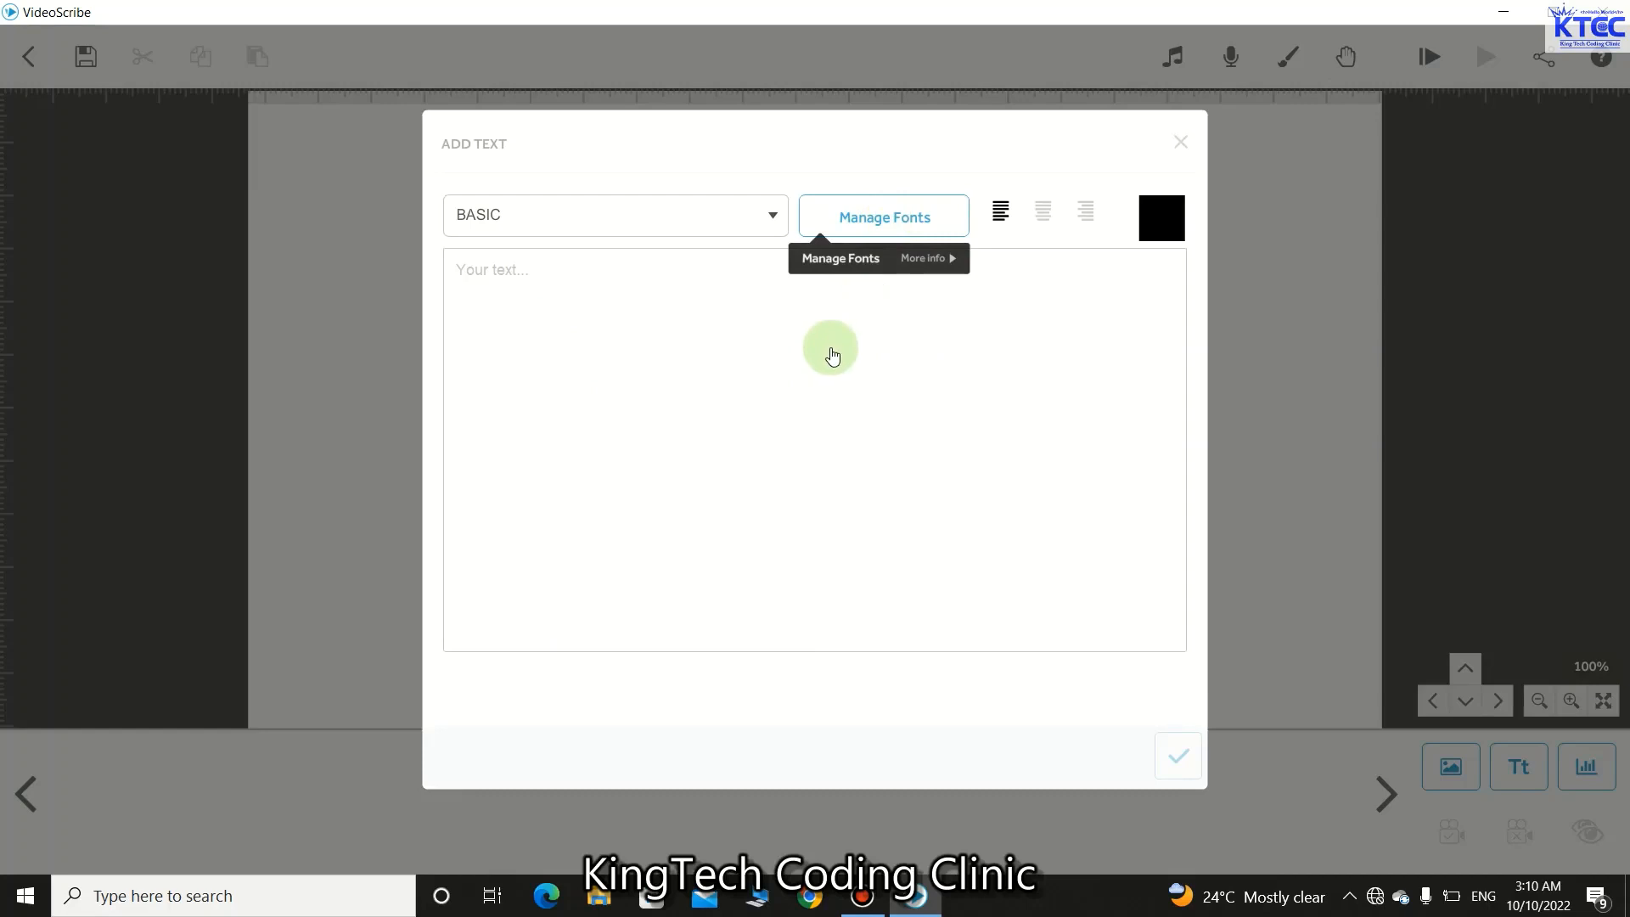
pyautogui.click(843, 234)
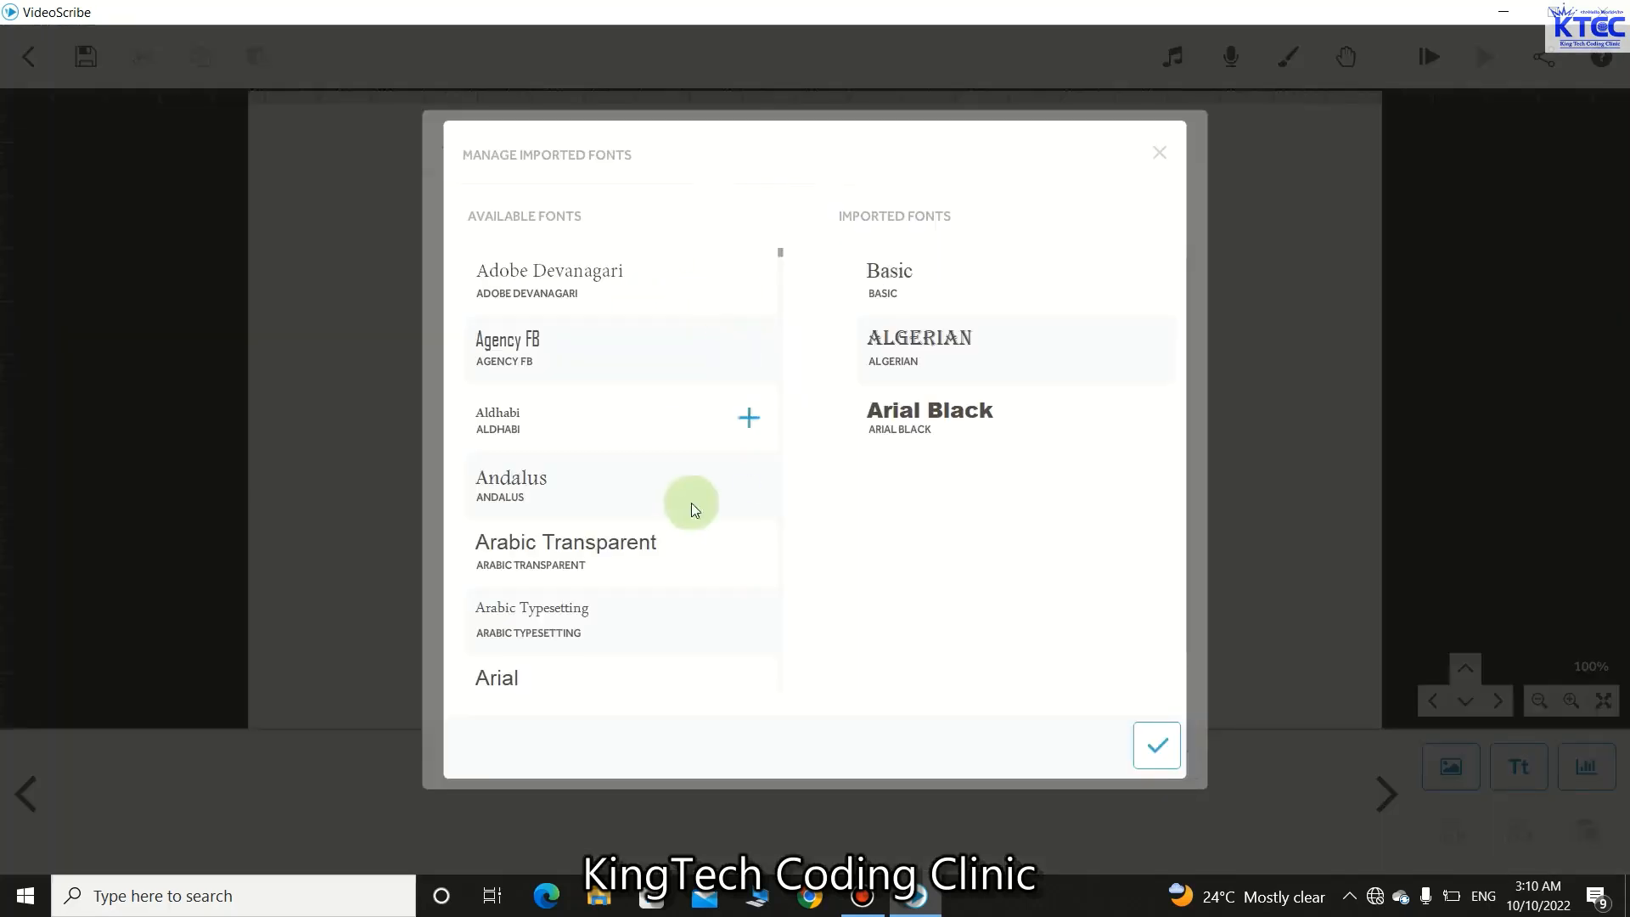
pyautogui.scroll(-5, 634, 427)
pyautogui.scroll(5, 629, 430)
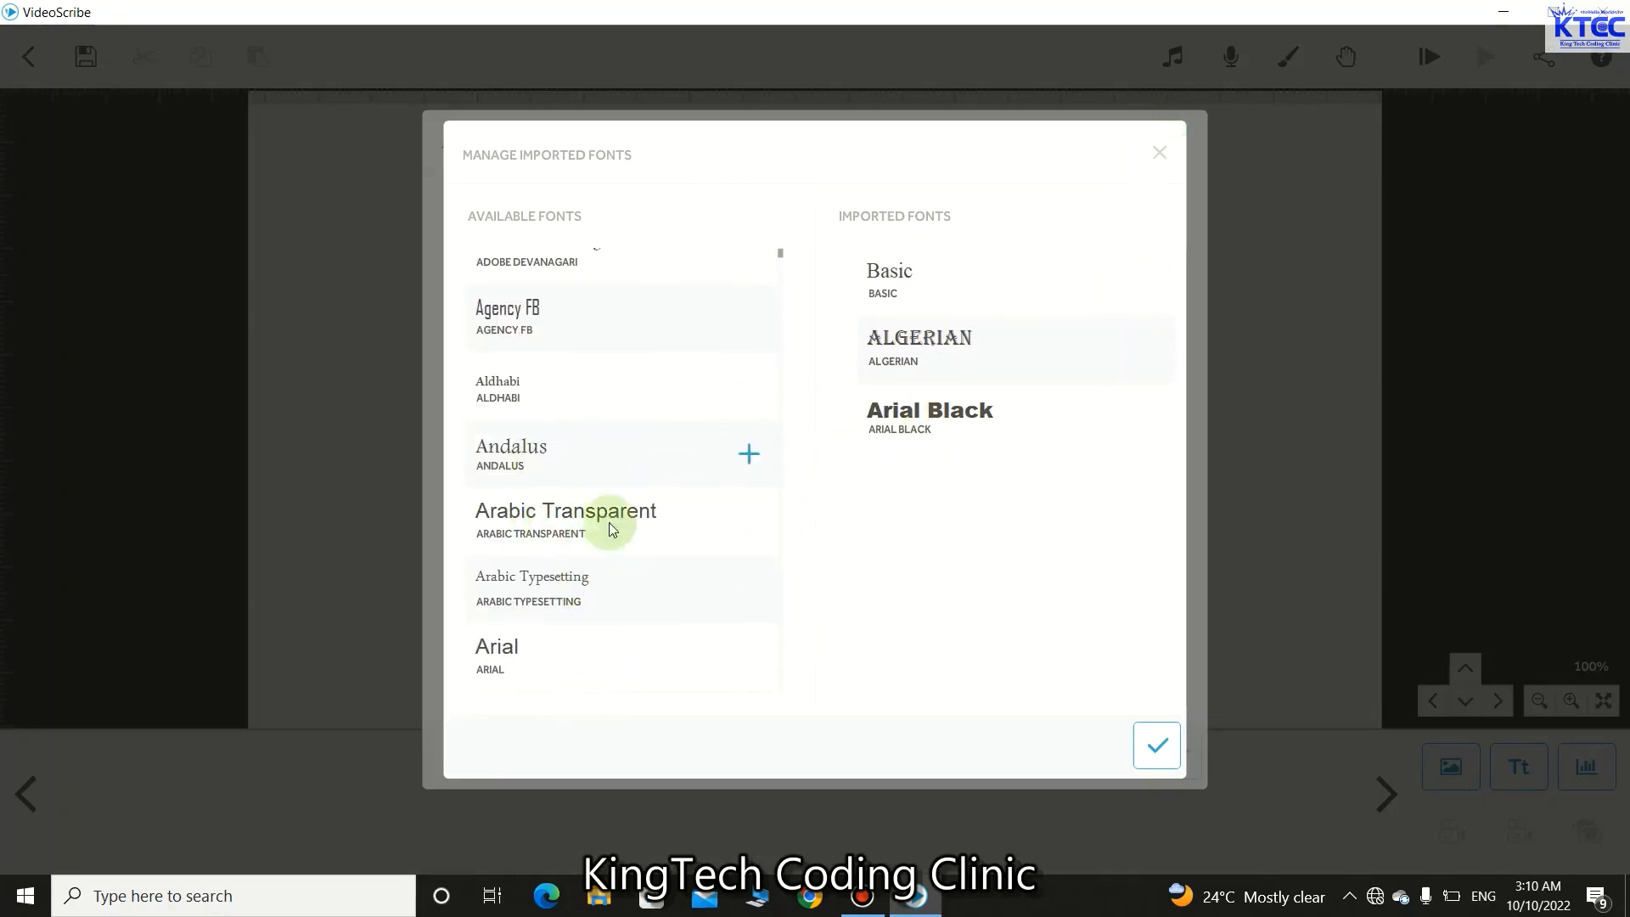
pyautogui.click(1159, 153)
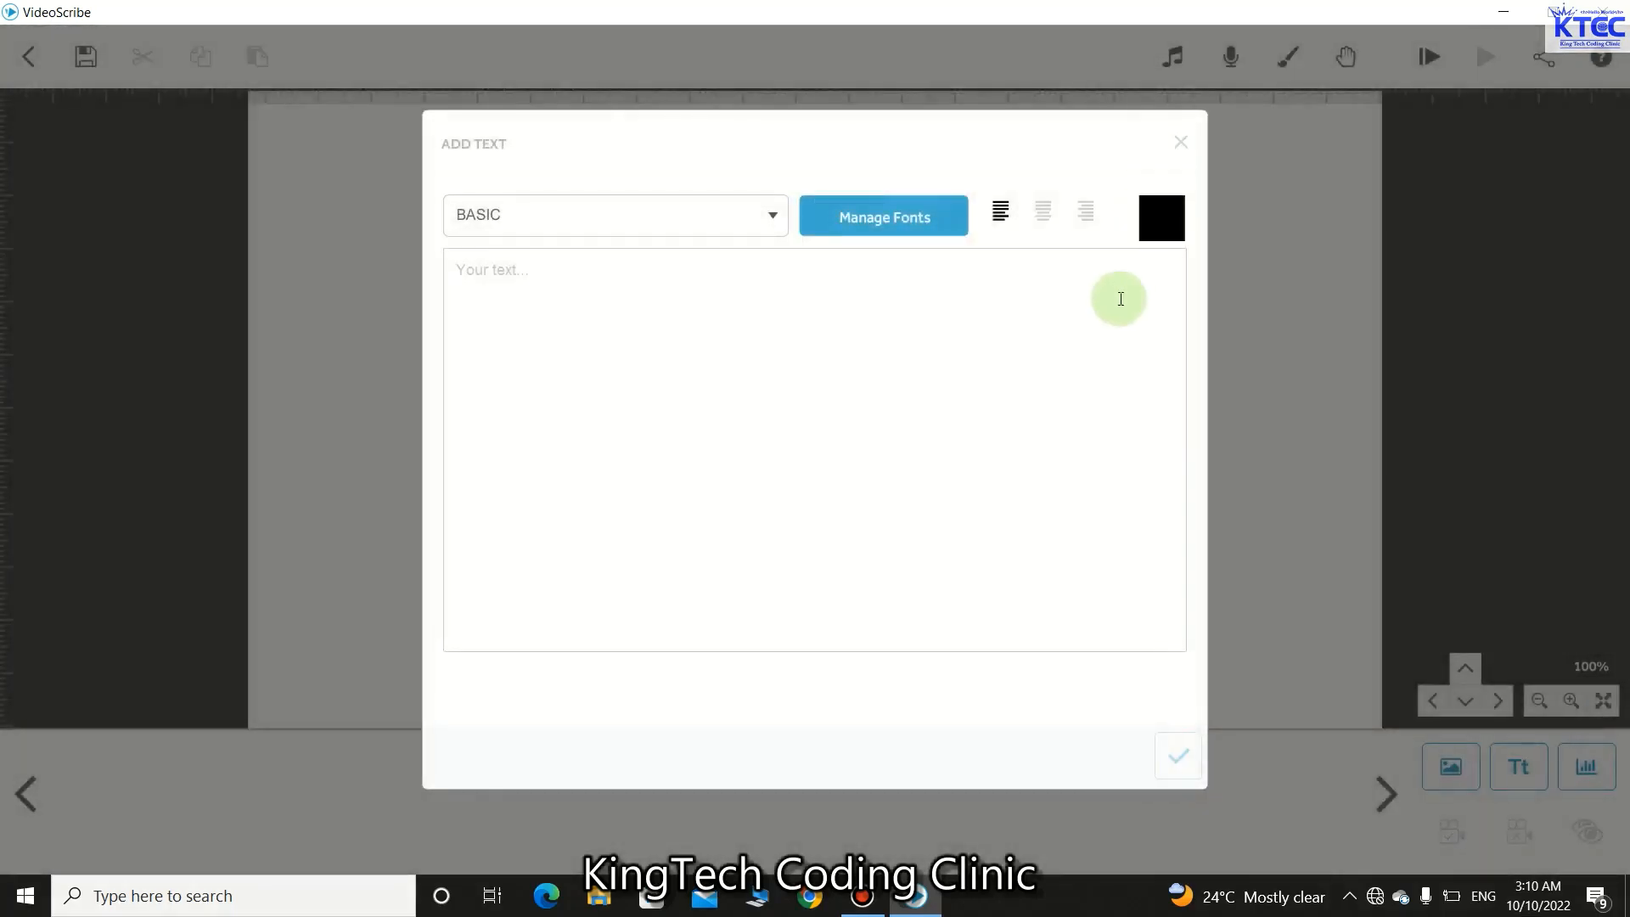
# Step: View the text colour palette and leave the text dialog without adding any text
pyautogui.click(1154, 218)
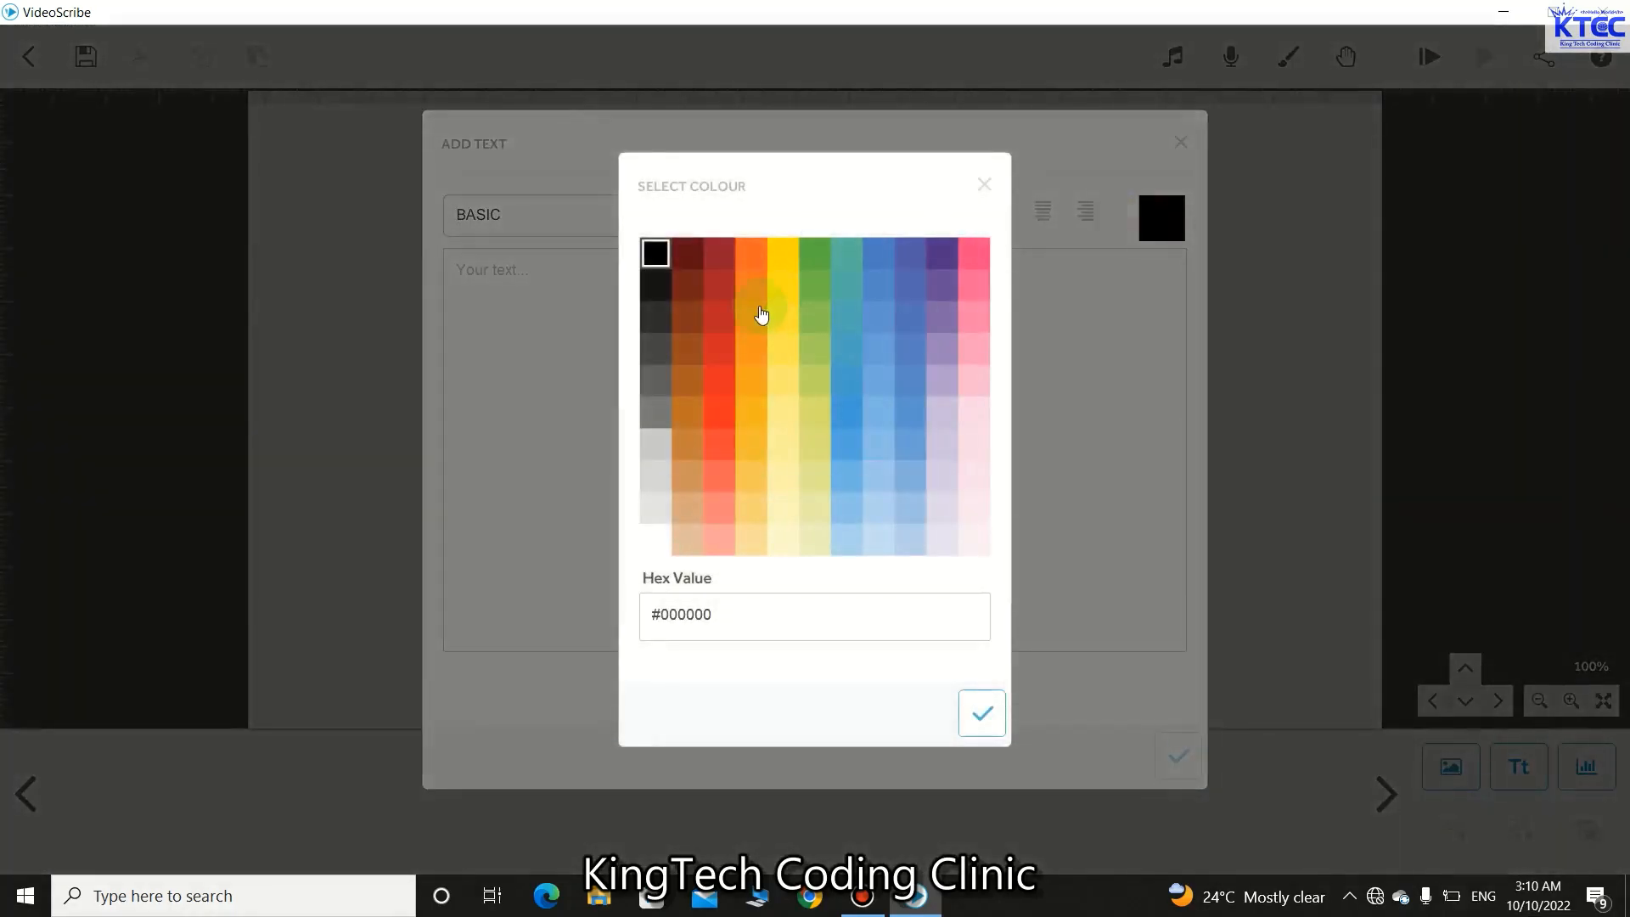
pyautogui.click(981, 713)
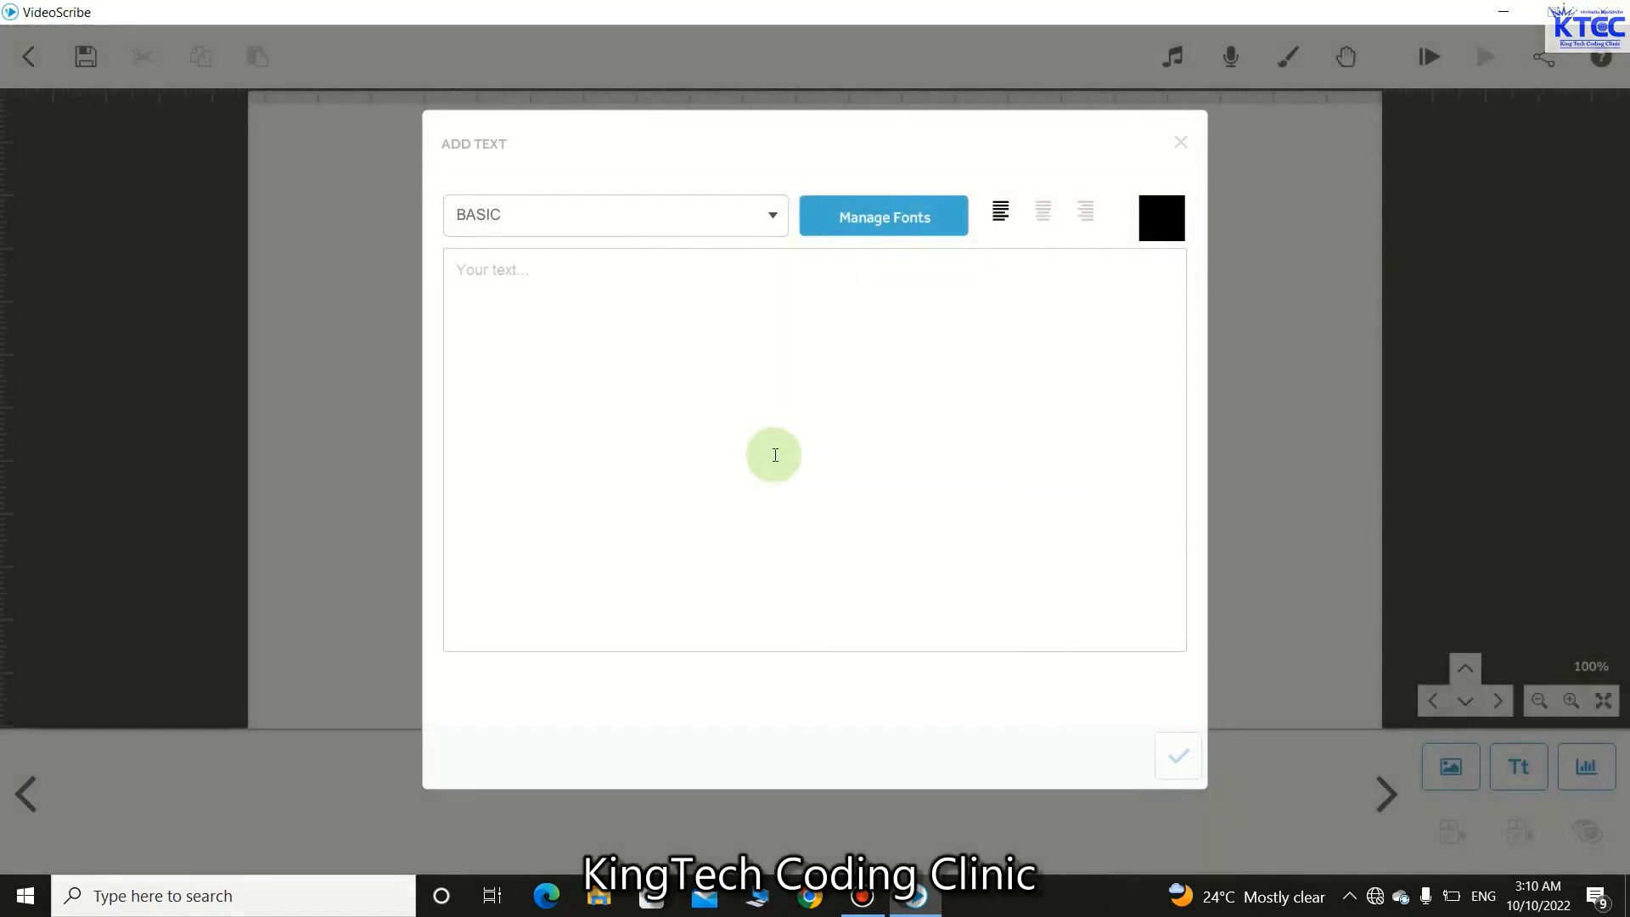
pyautogui.click(1179, 142)
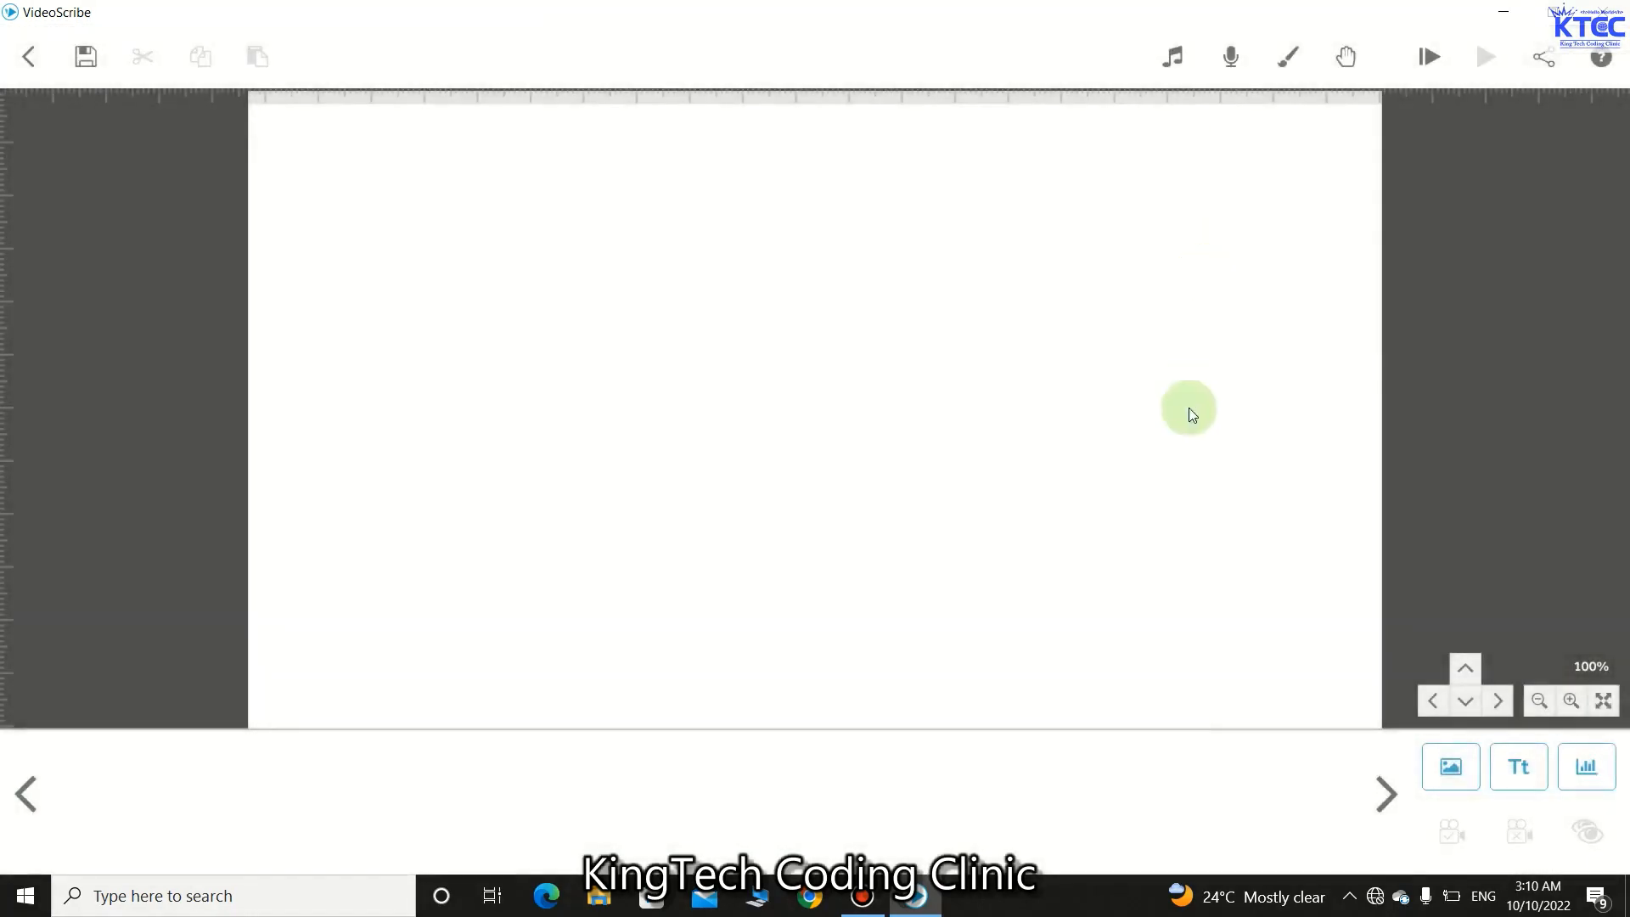
# Step: Look at the settings for adding a chart and the options for importing scribe music, without adding either
pyautogui.click(1604, 765)
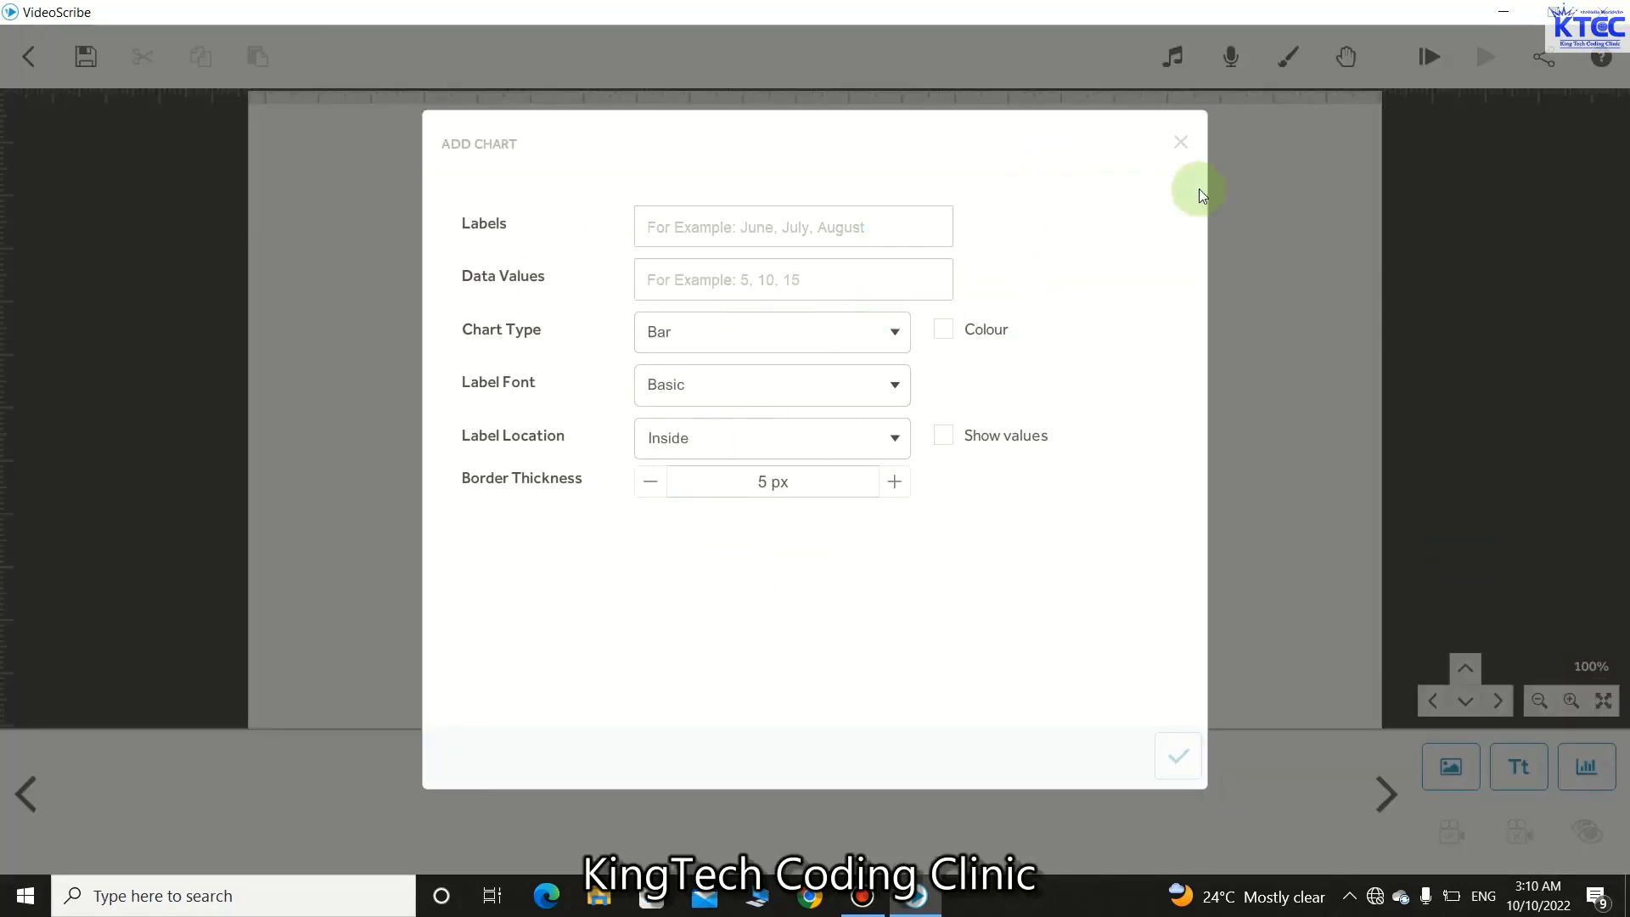
pyautogui.click(1181, 145)
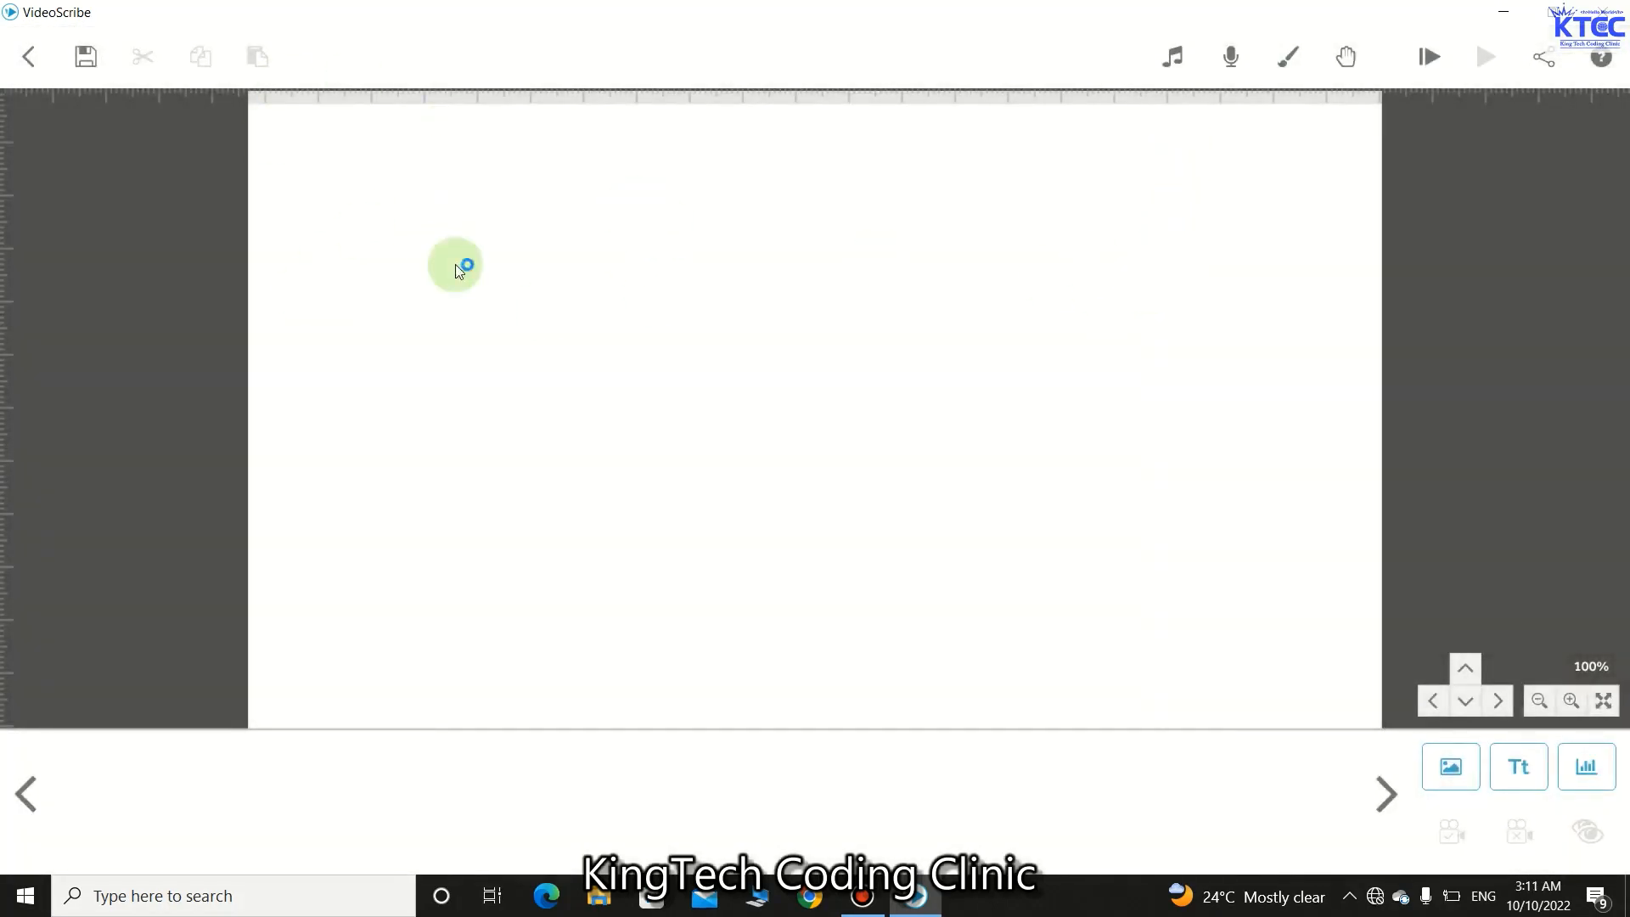
pyautogui.click(1170, 56)
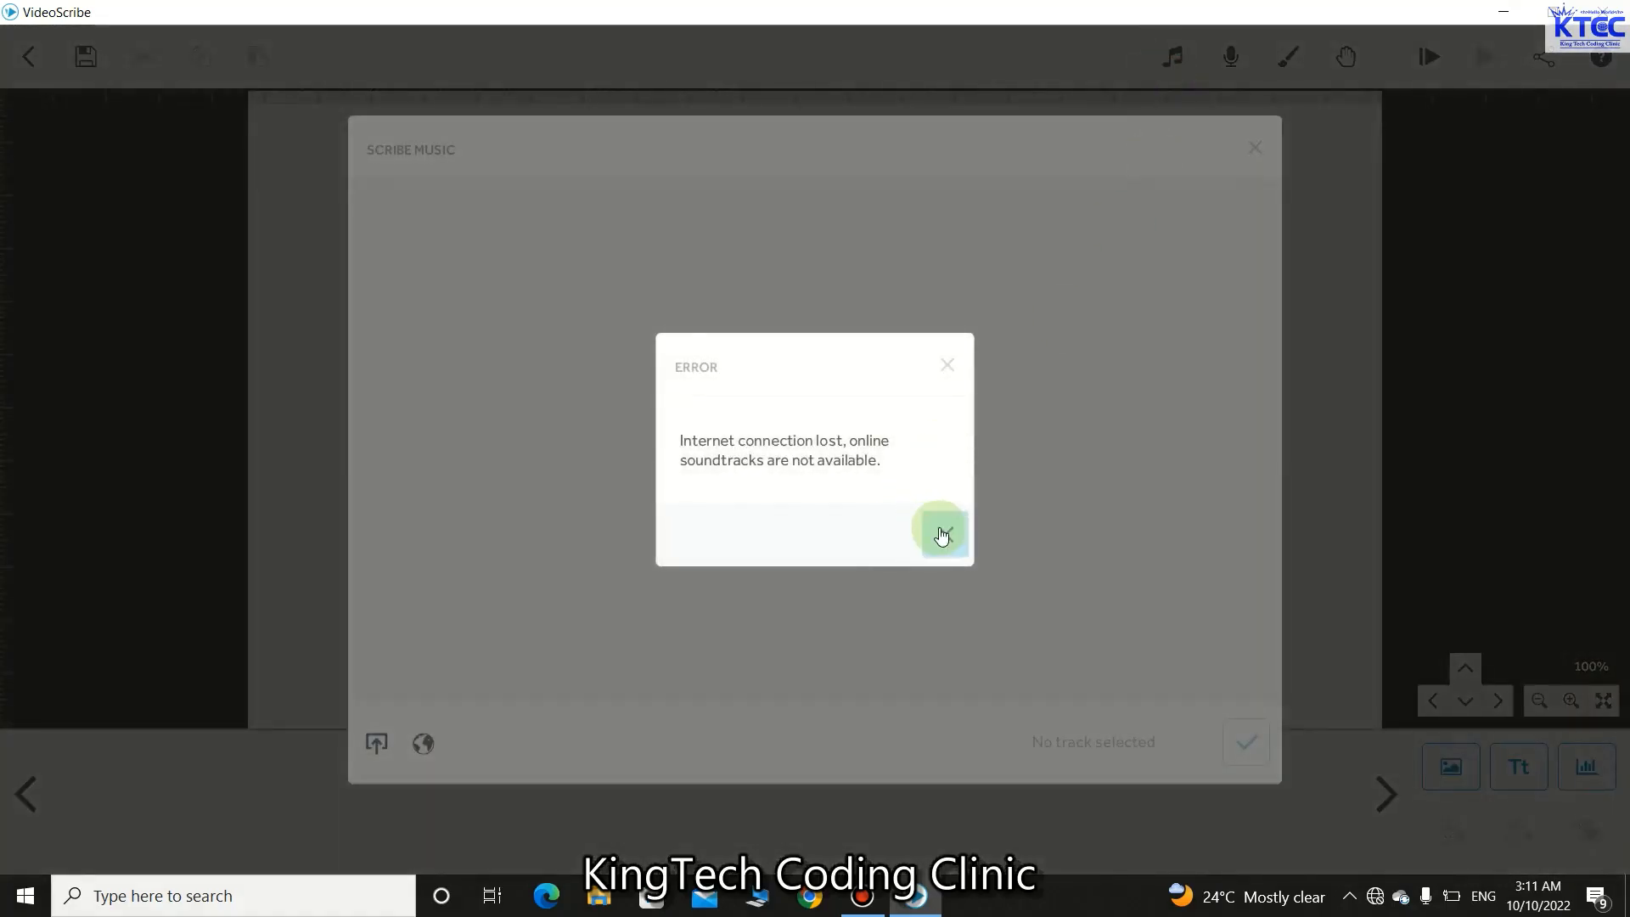
pyautogui.click(942, 535)
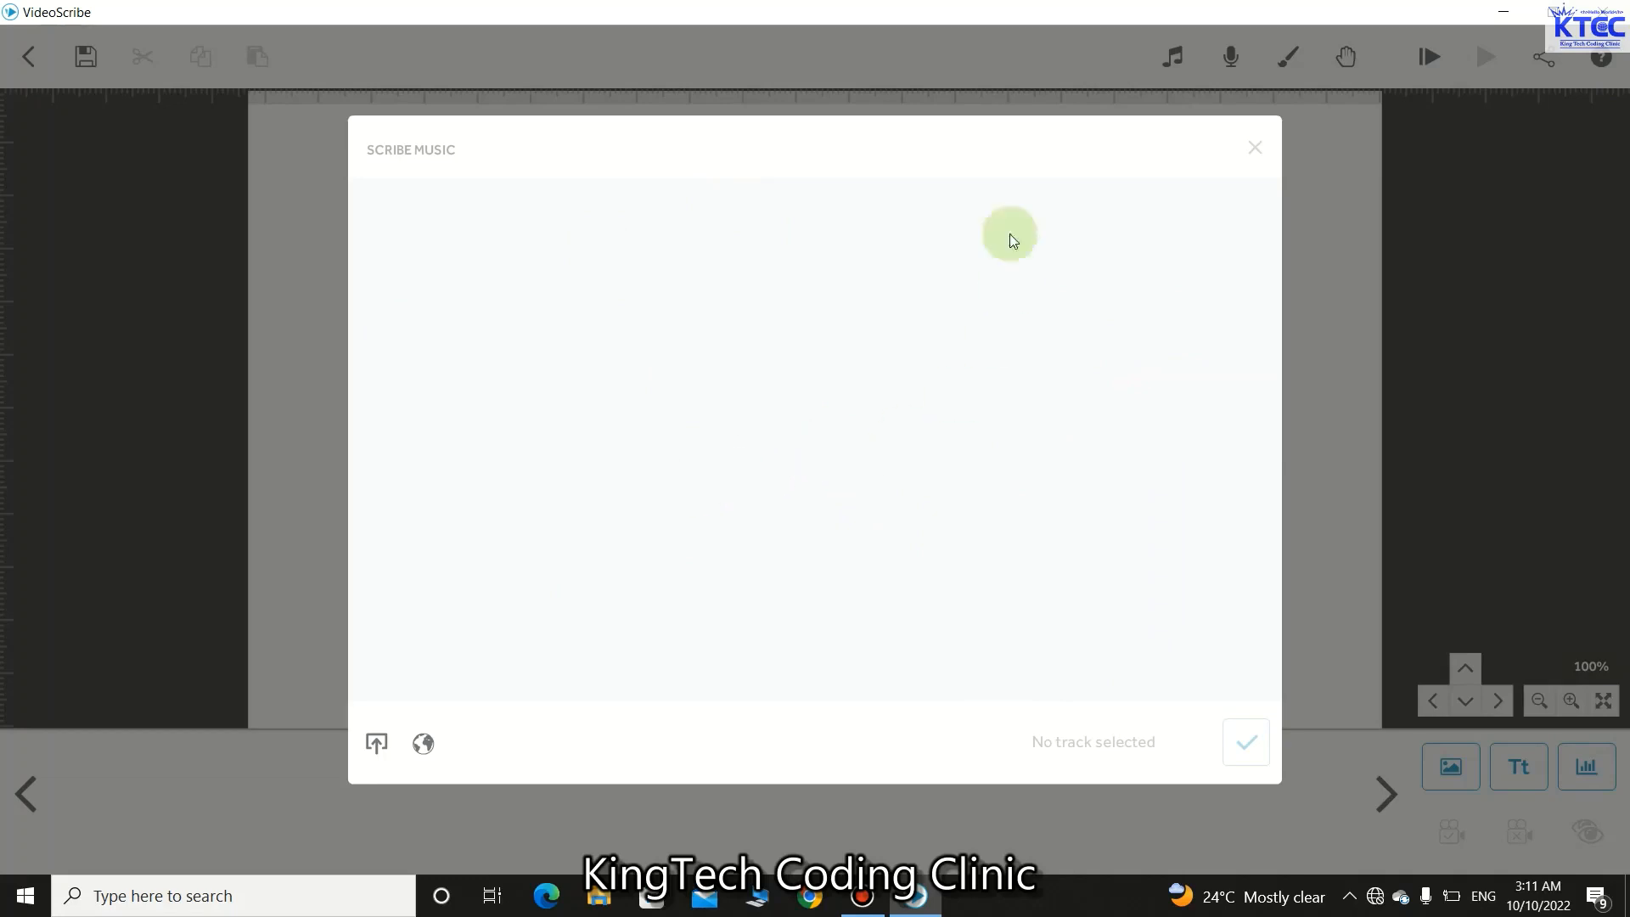
pyautogui.click(376, 743)
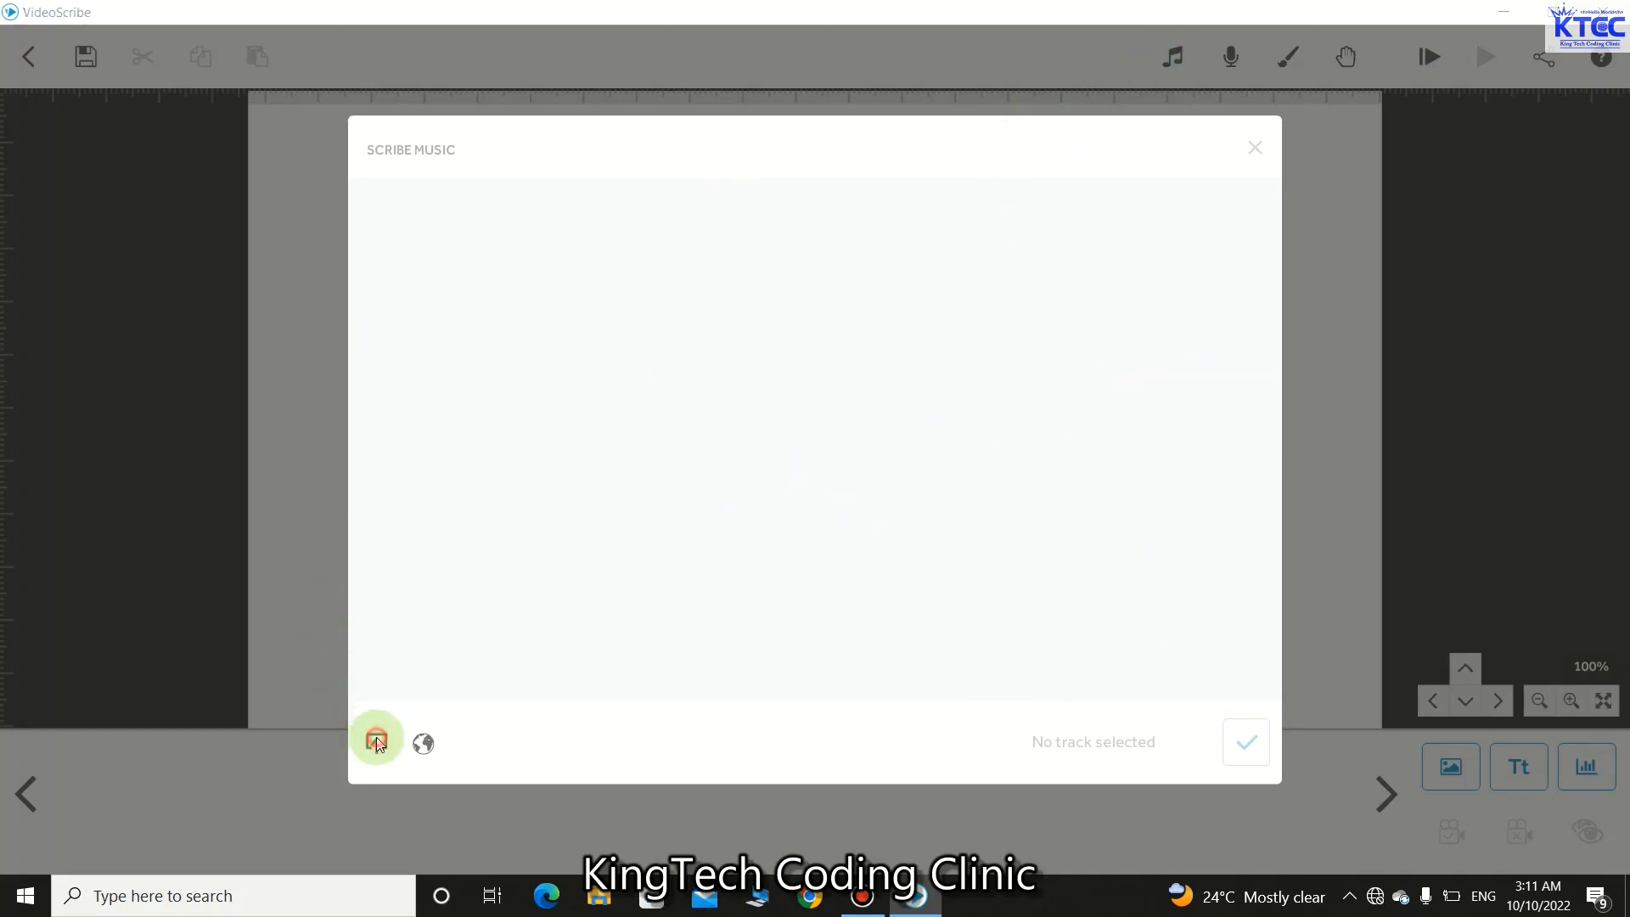
pyautogui.click(731, 502)
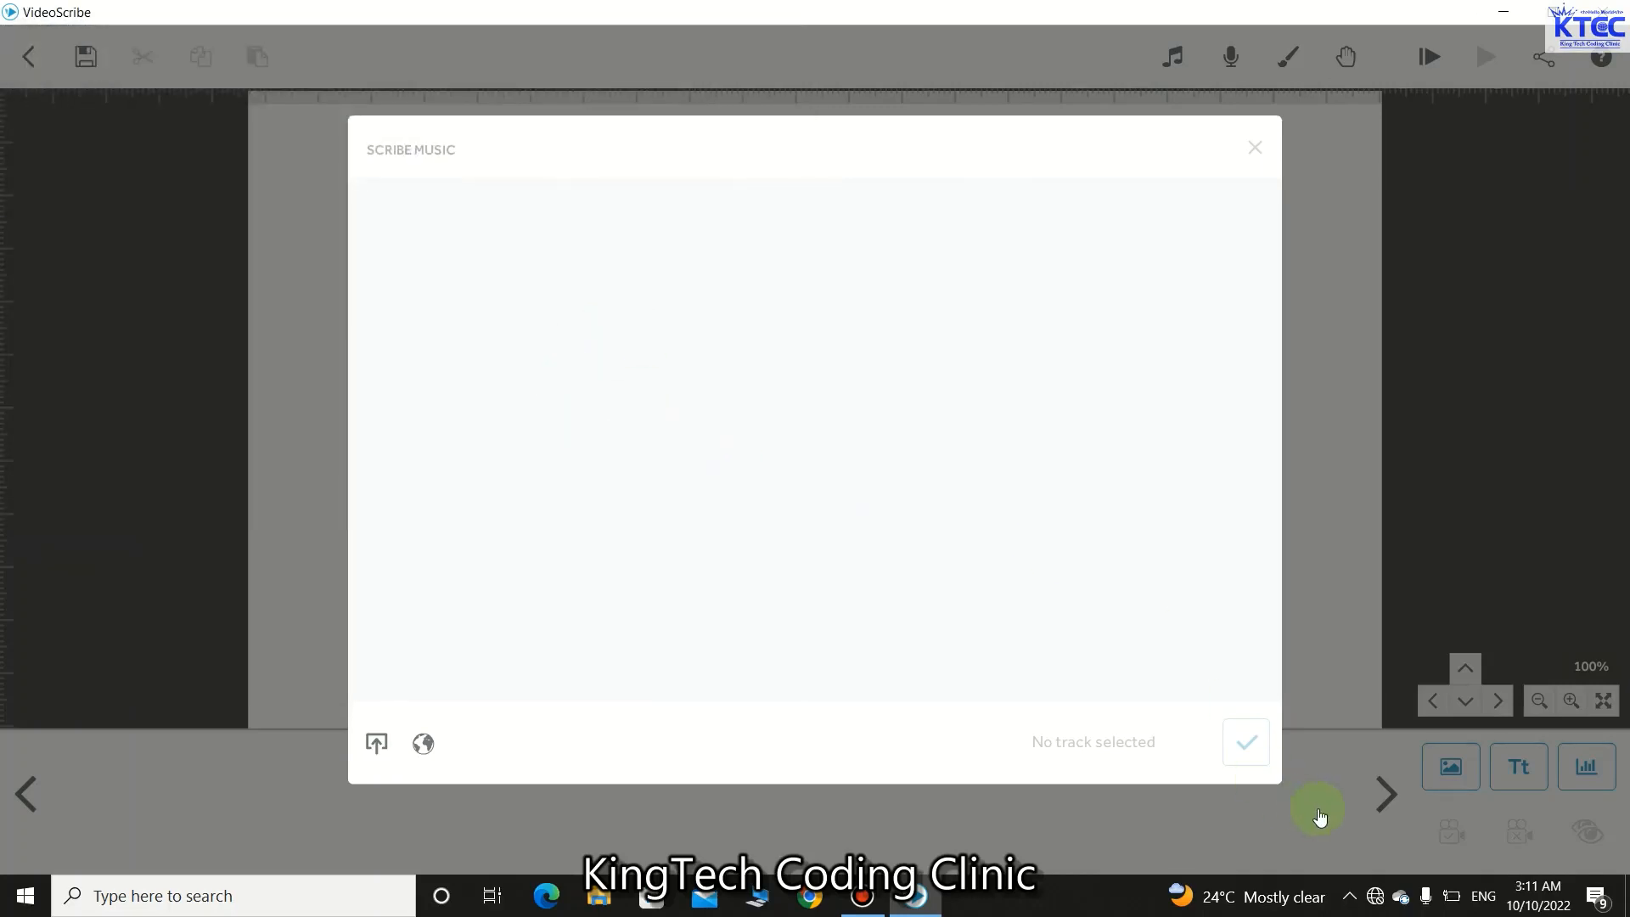
pyautogui.click(1248, 147)
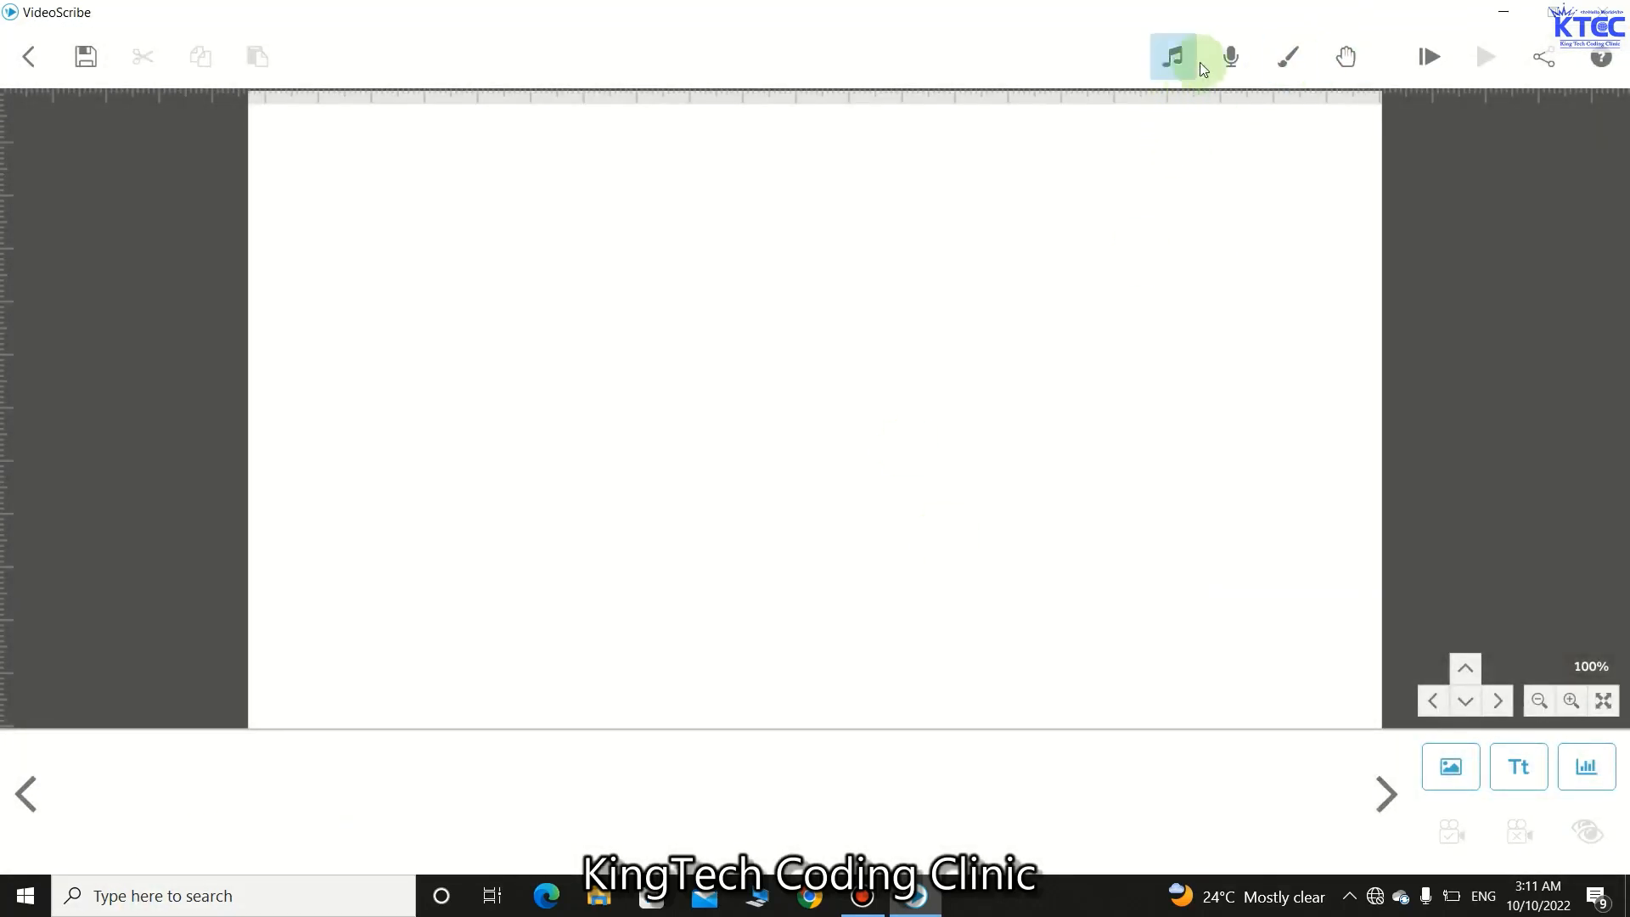
# Step: Apply the very light paper texture, second in the first row, as the canvas background
pyautogui.click(1291, 53)
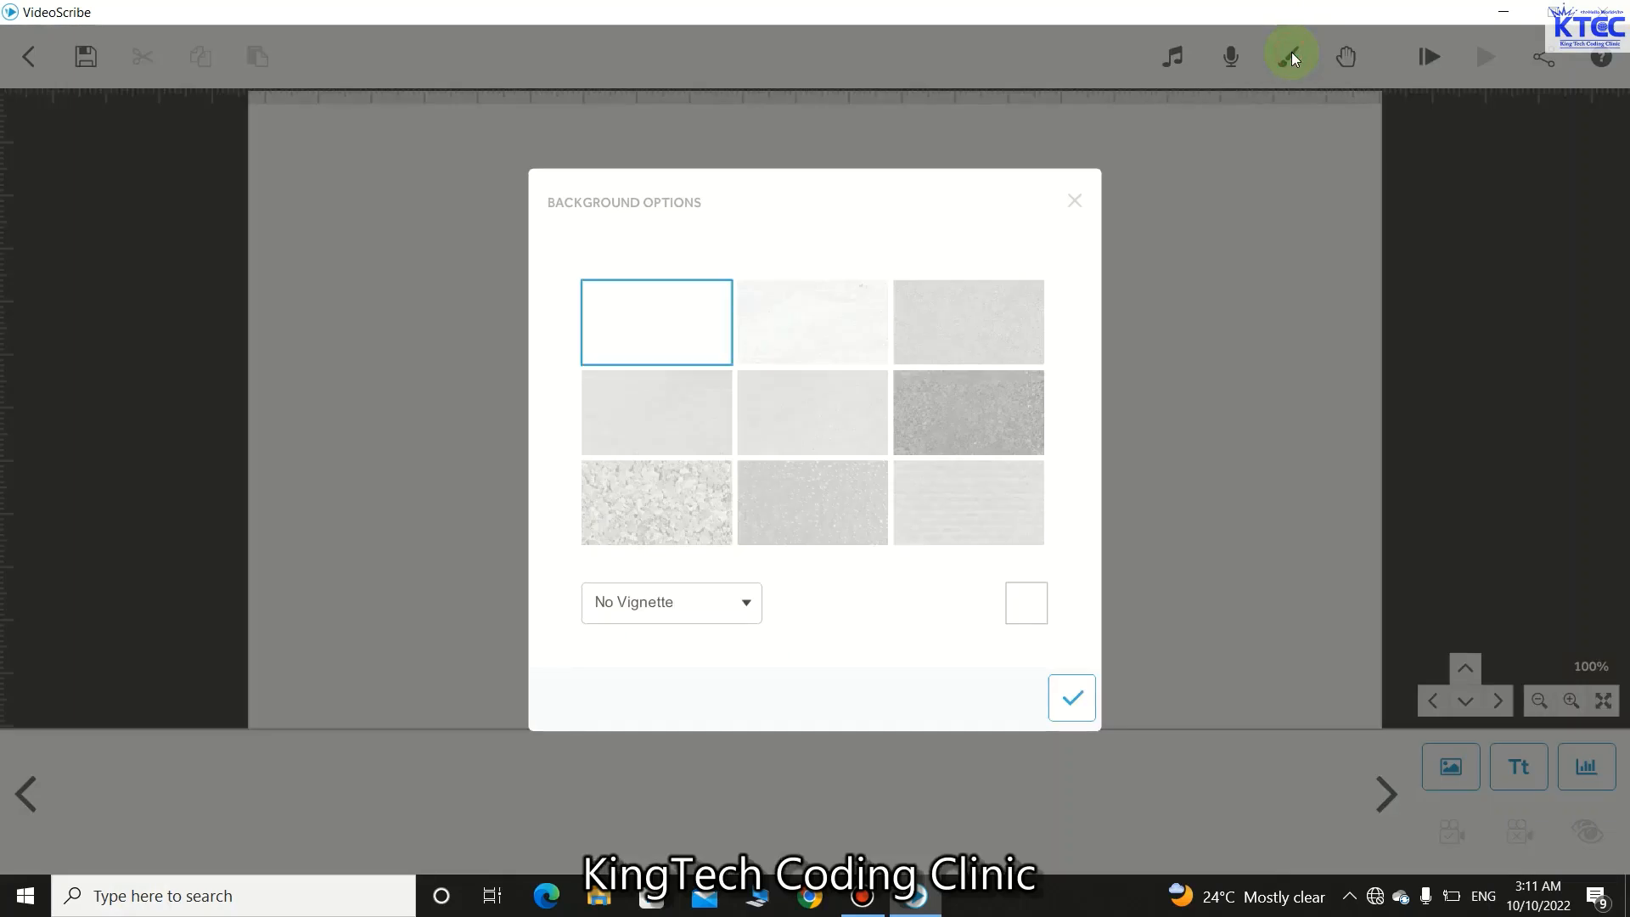
pyautogui.click(1073, 207)
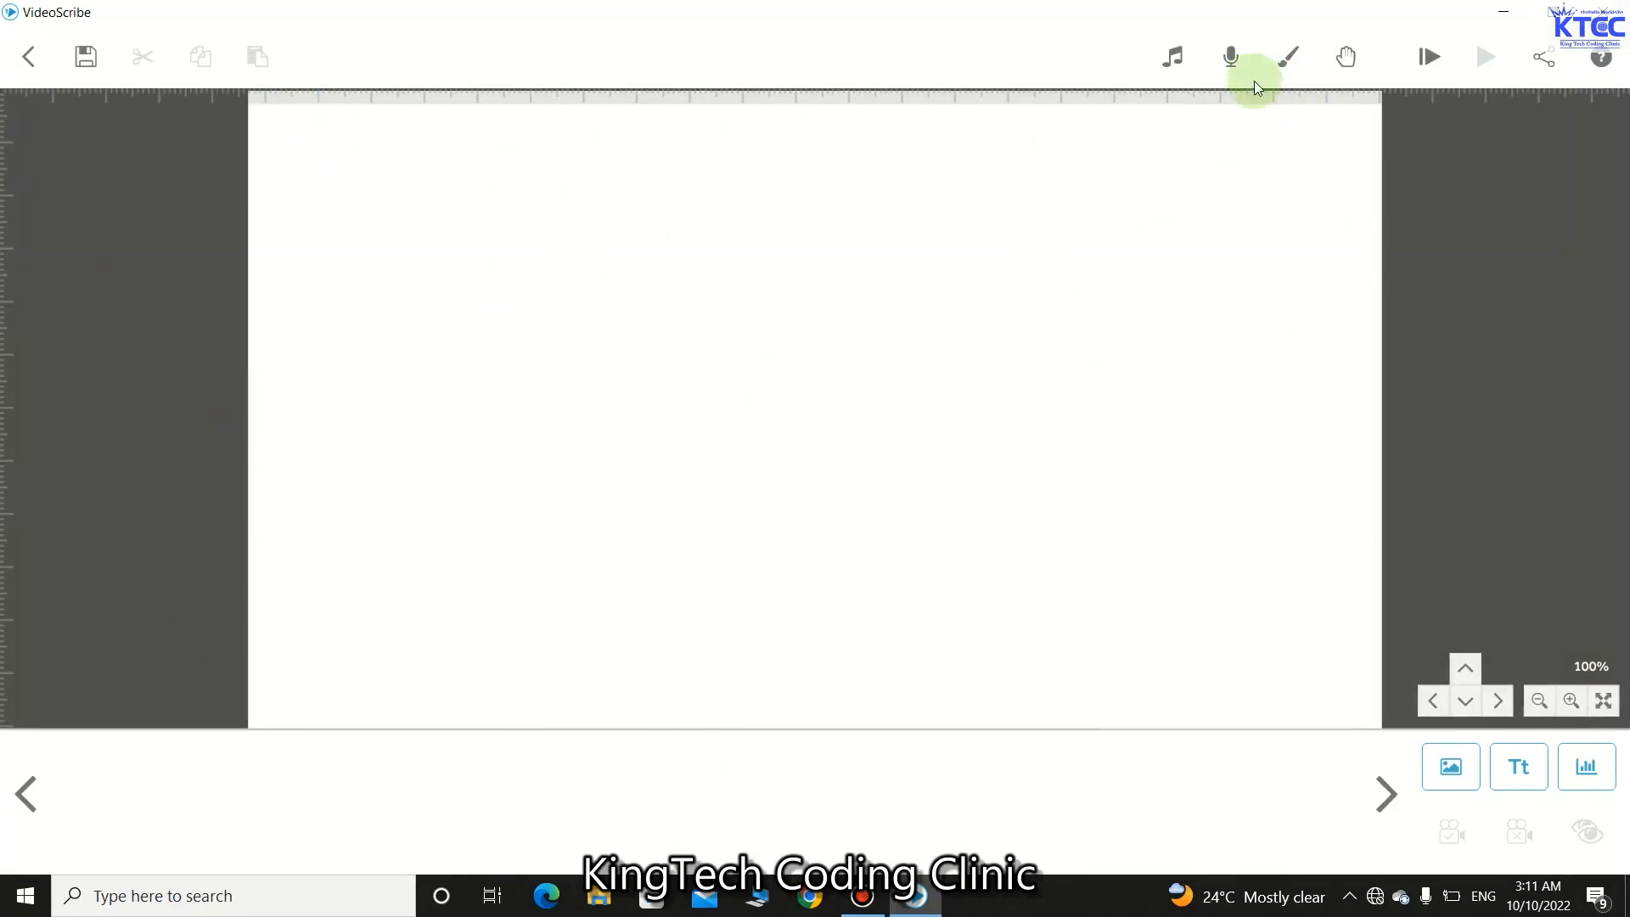
pyautogui.click(1276, 64)
pyautogui.click(813, 312)
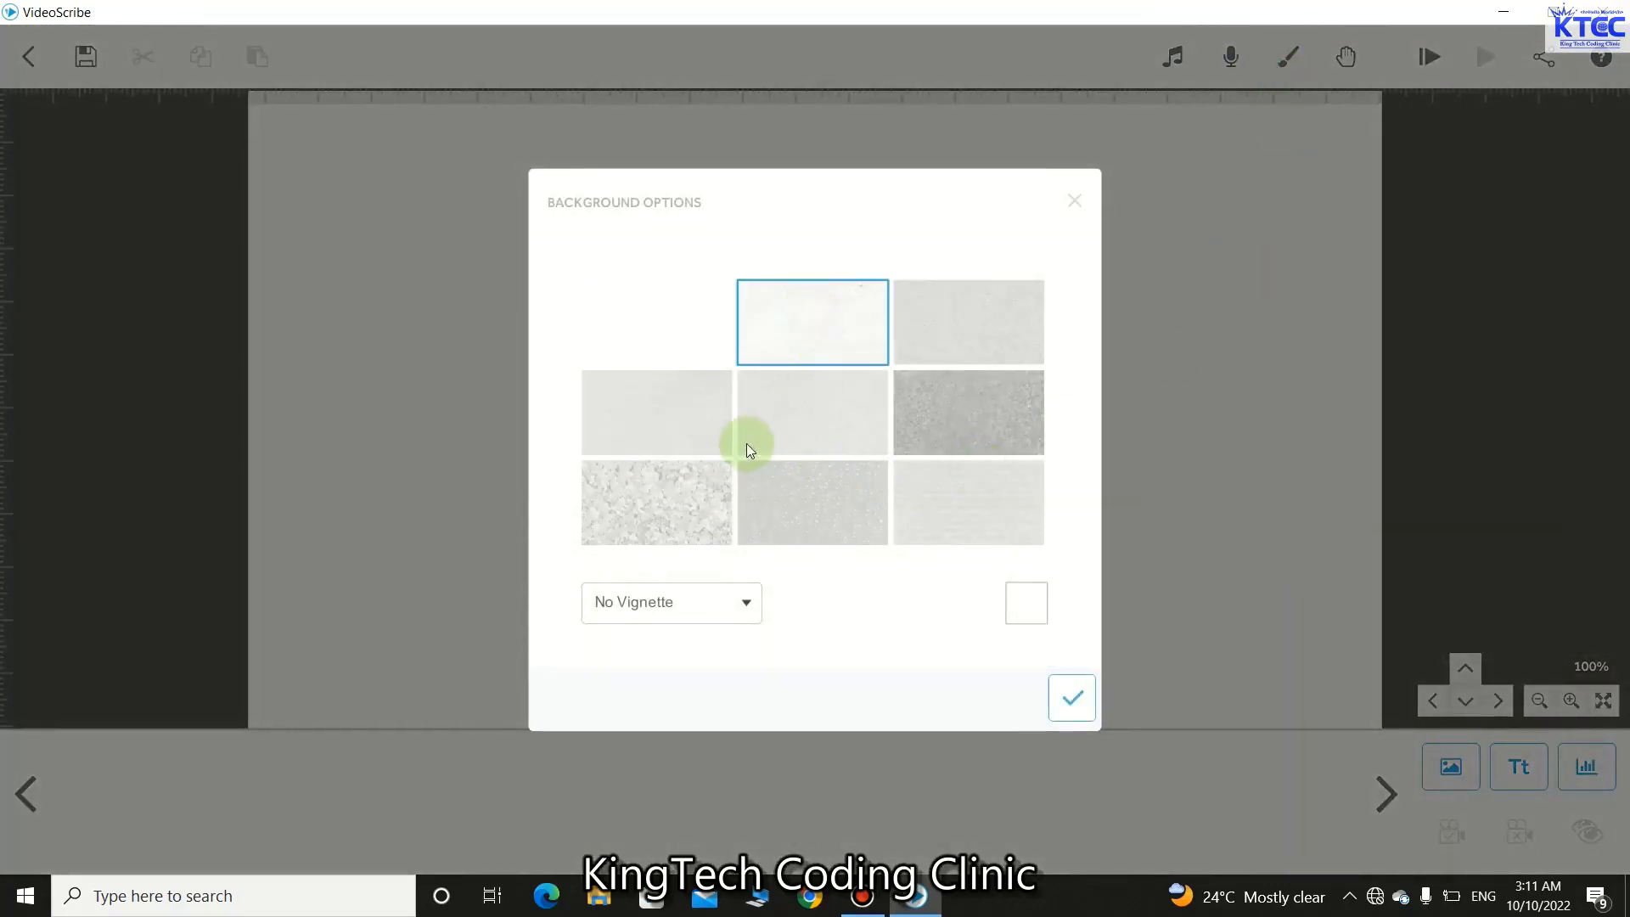
pyautogui.click(1051, 691)
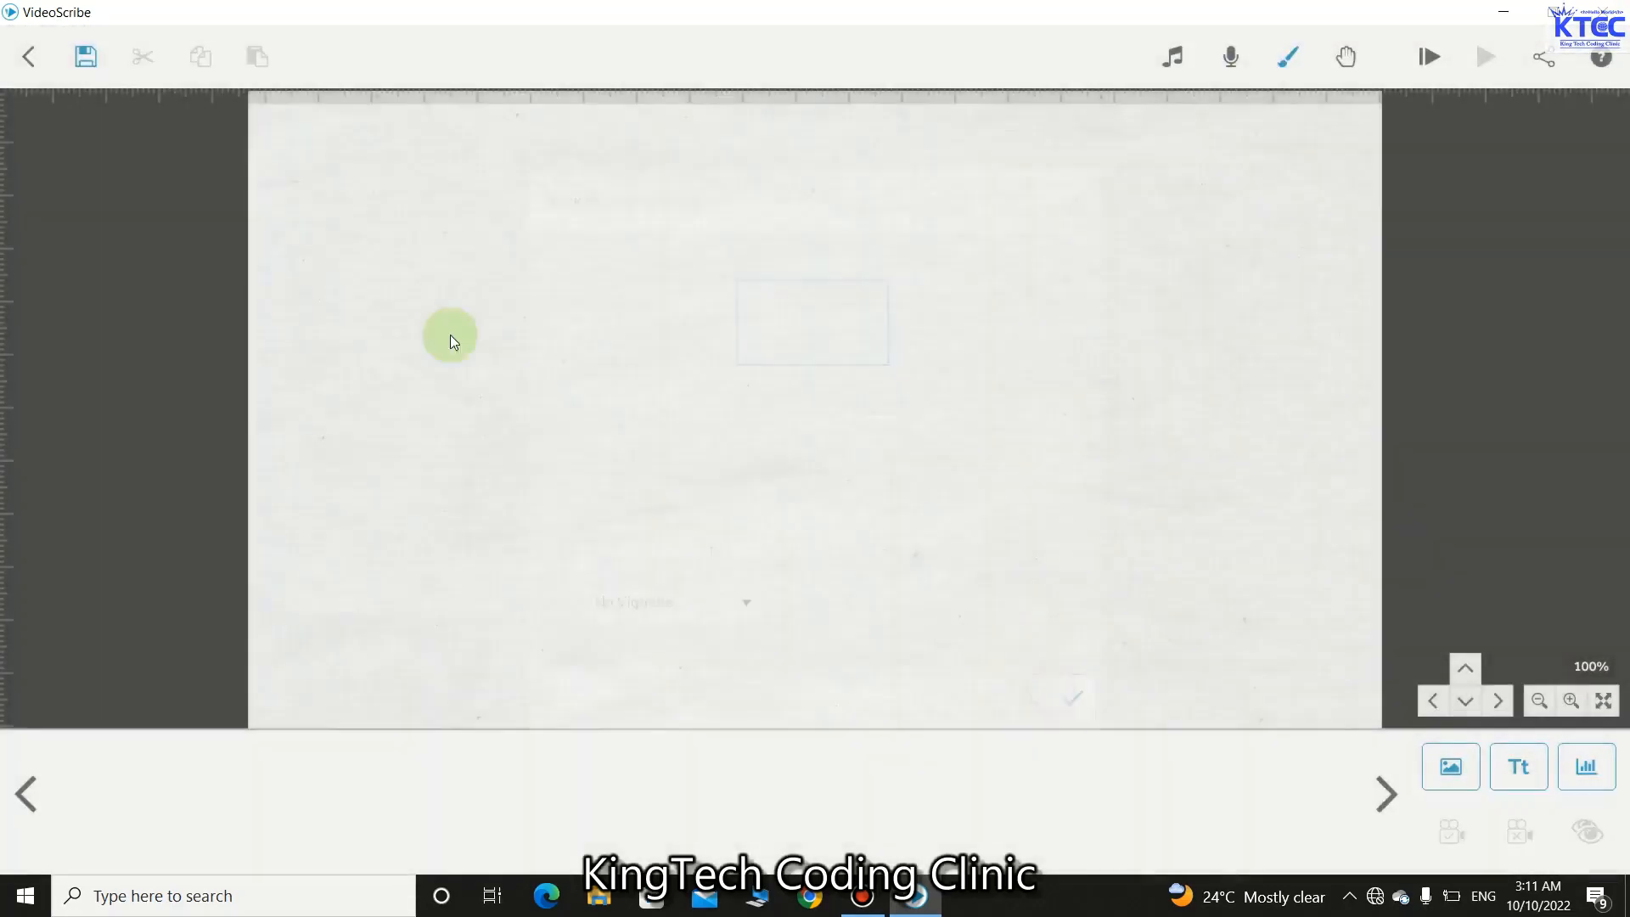
# Step: Change the canvas background to the dark grey texture in the second row
pyautogui.click(1288, 57)
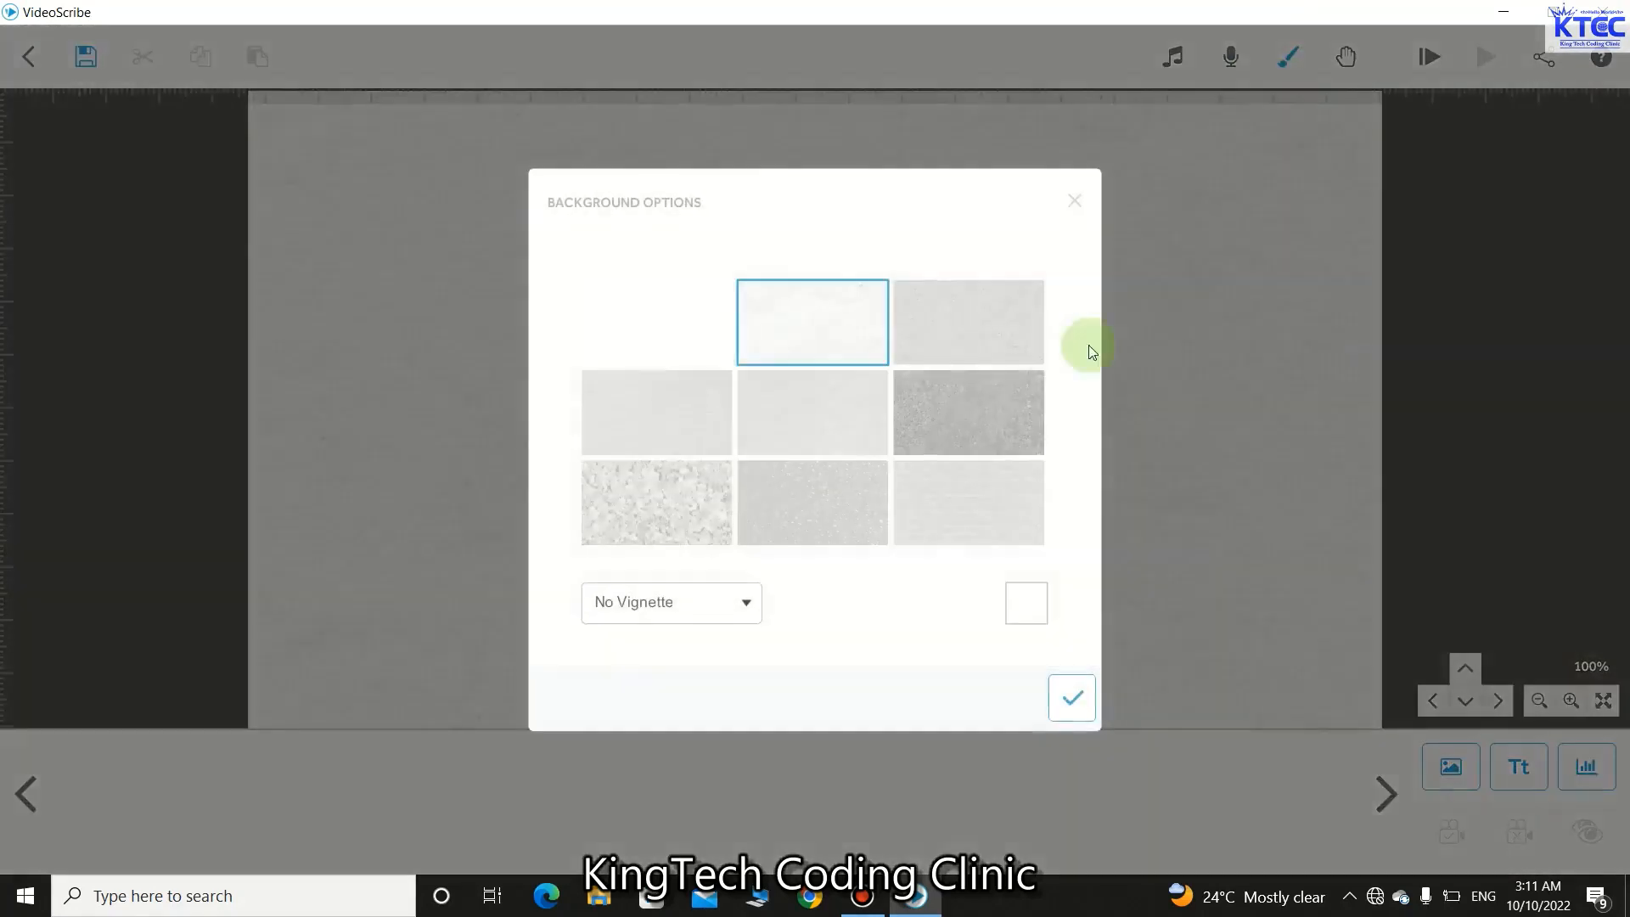
pyautogui.click(978, 402)
pyautogui.click(1071, 696)
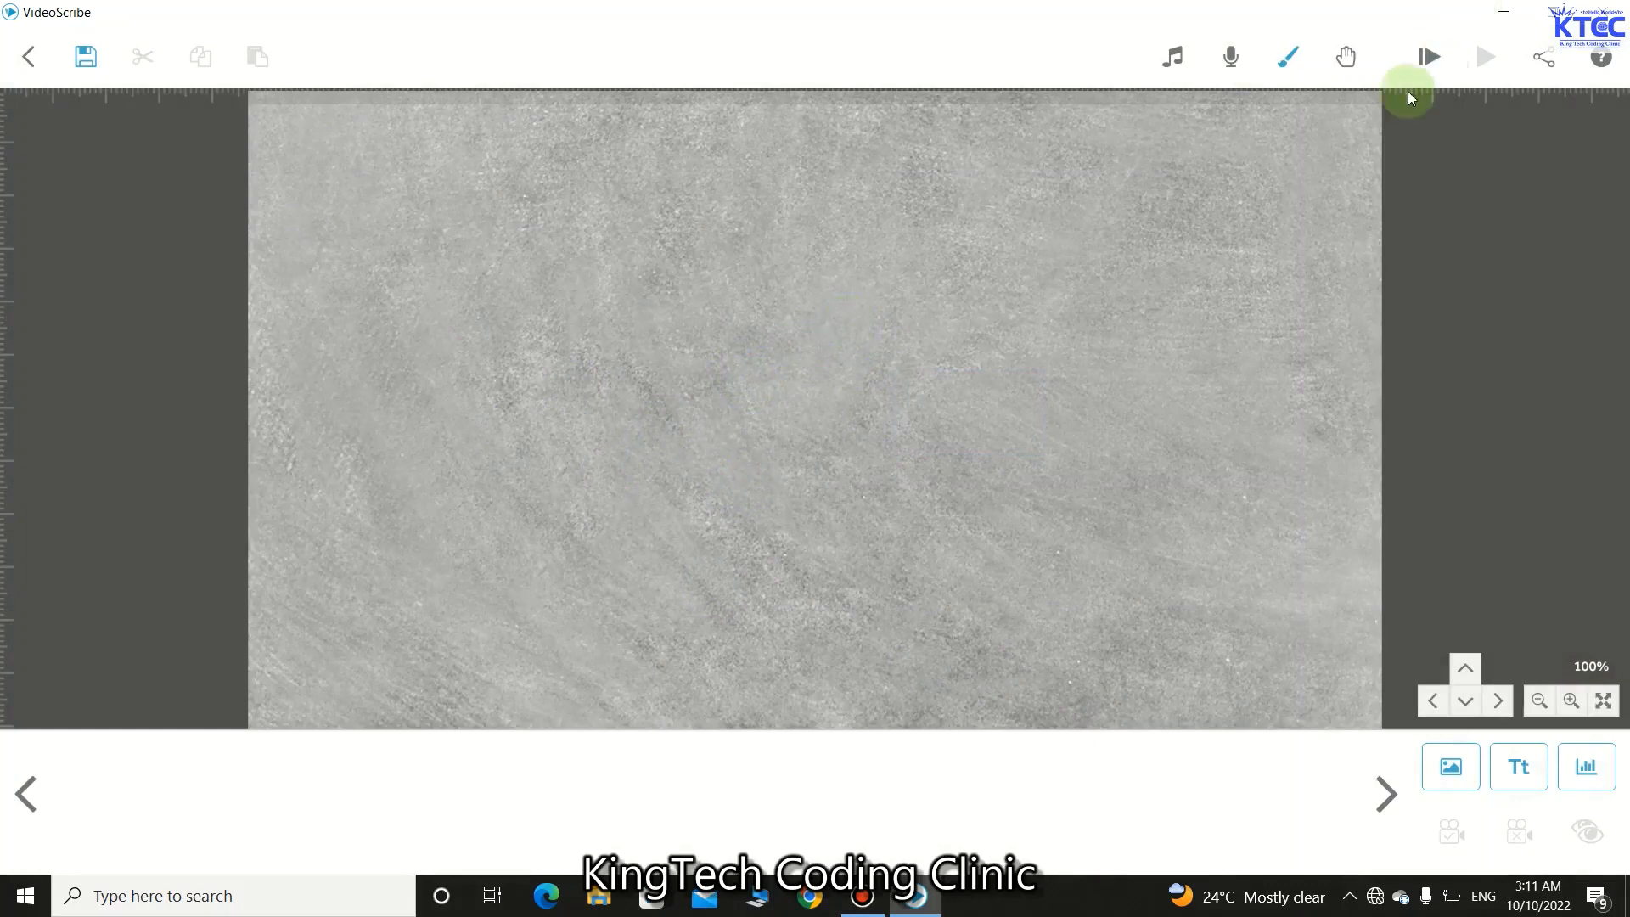
# Step: Set the canvas background back to plain white
pyautogui.click(1290, 59)
pyautogui.click(655, 335)
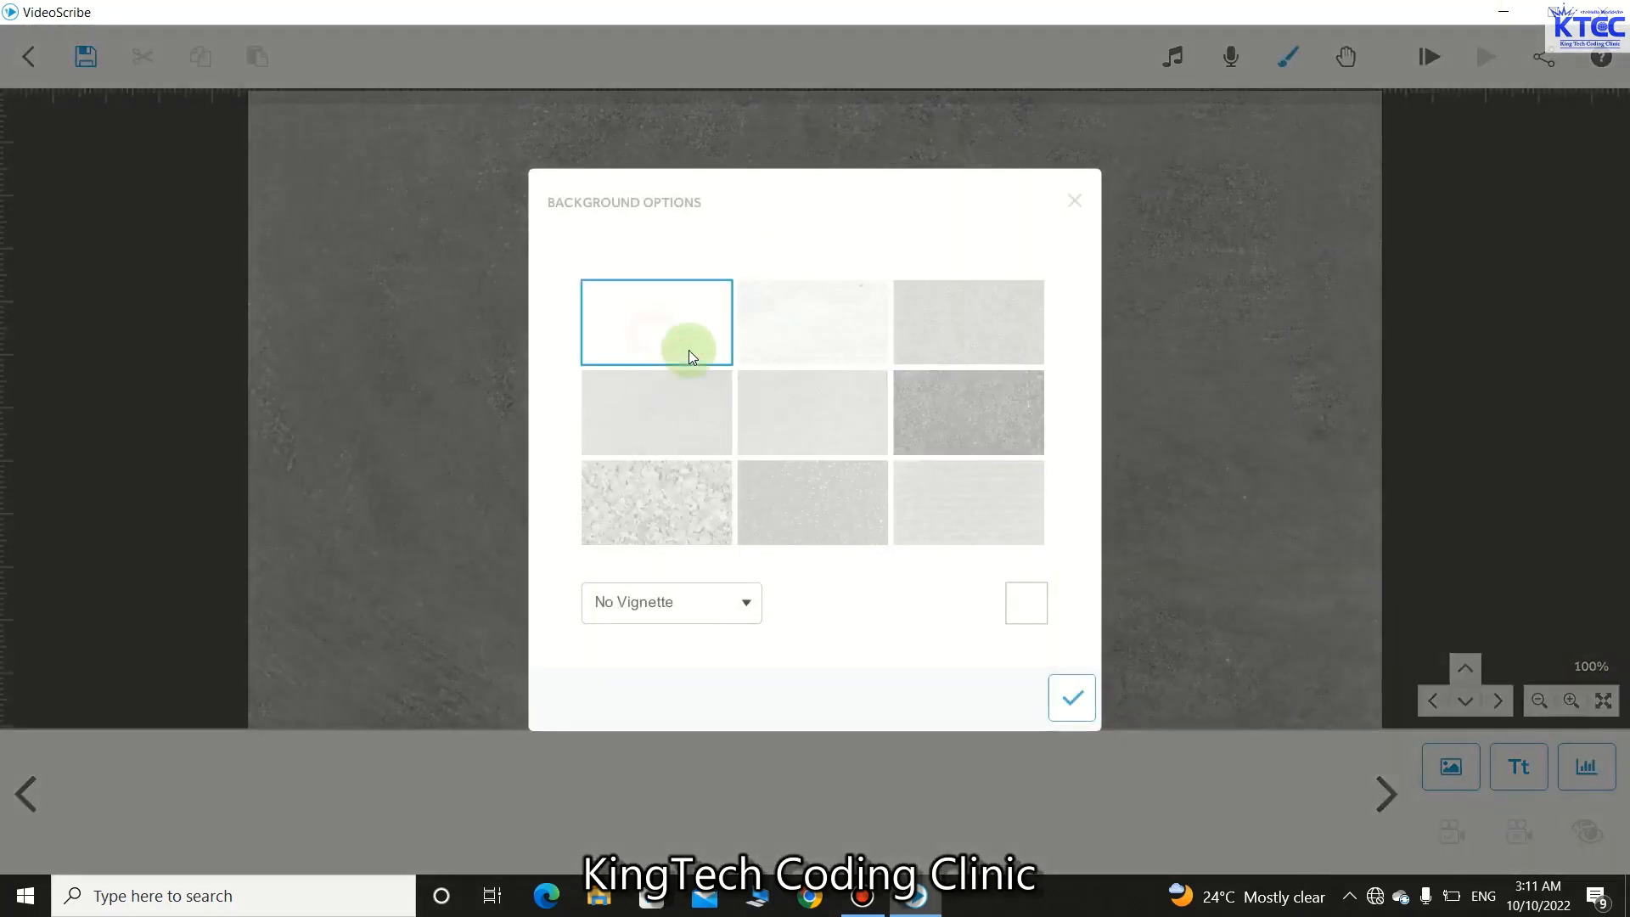
pyautogui.click(1076, 709)
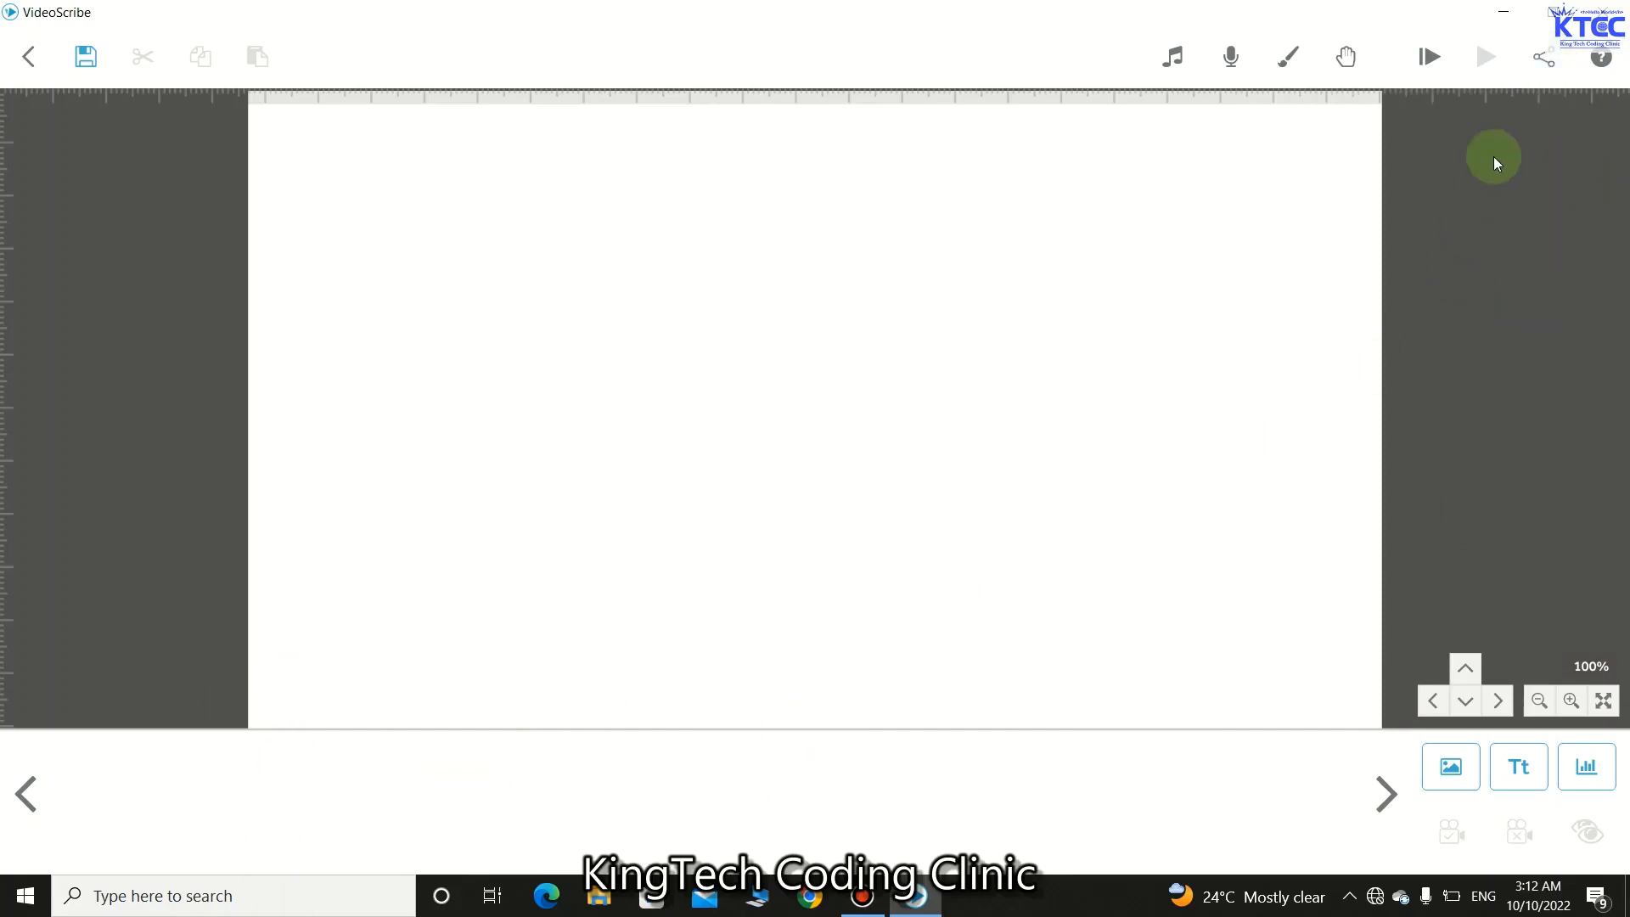
# Step: Try to create and share a video from the empty canvas
pyautogui.click(1540, 61)
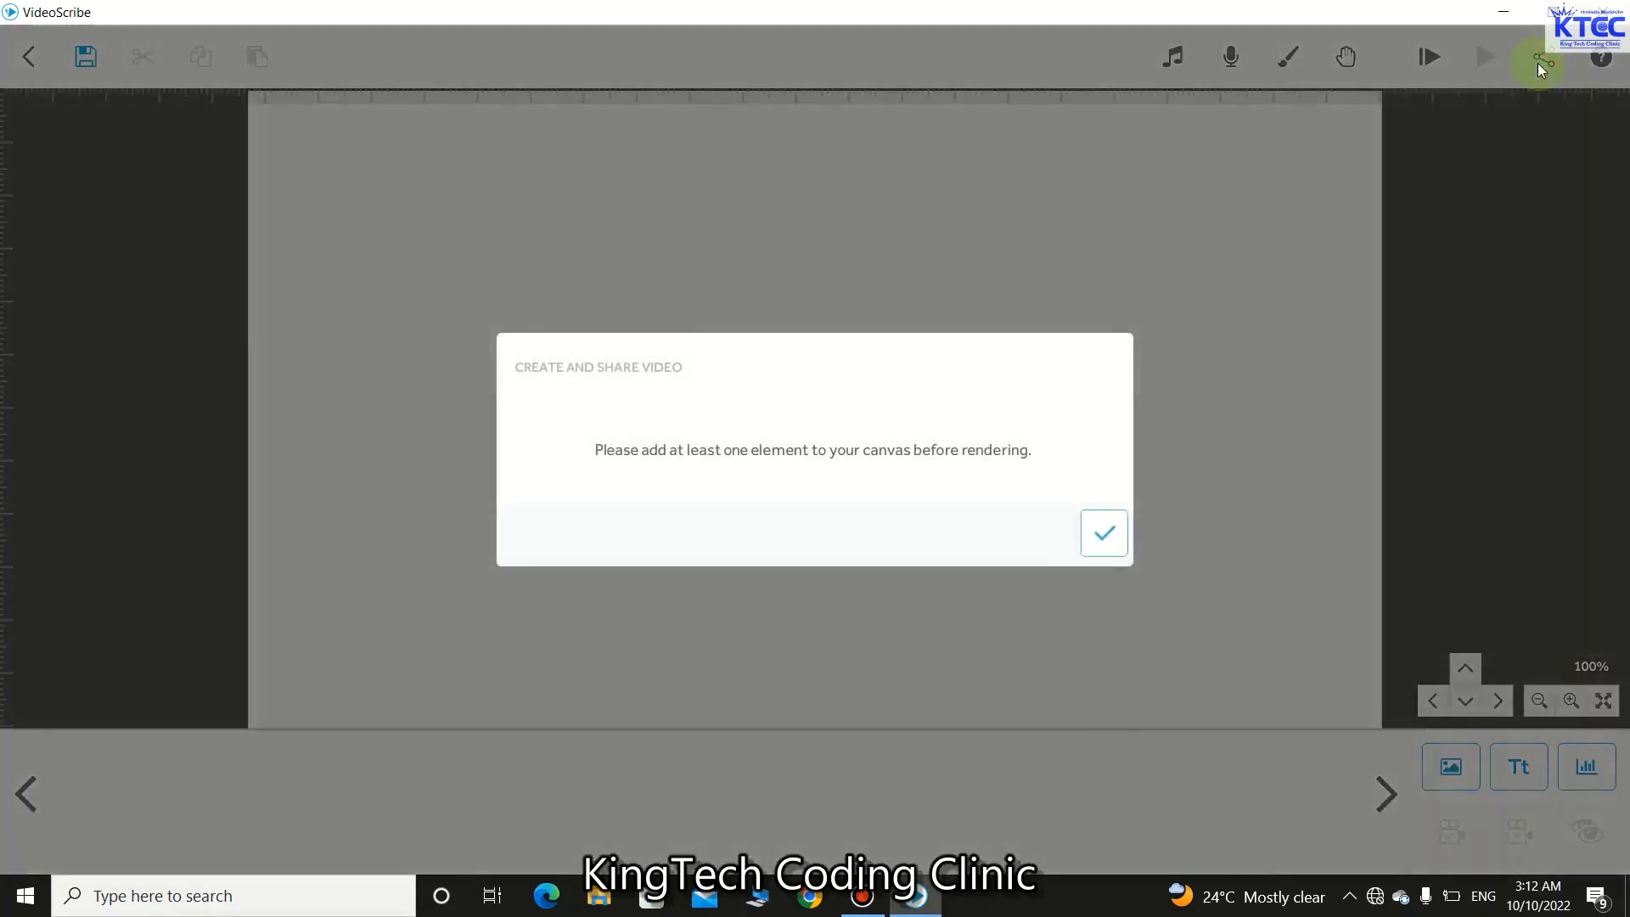
pyautogui.click(1106, 532)
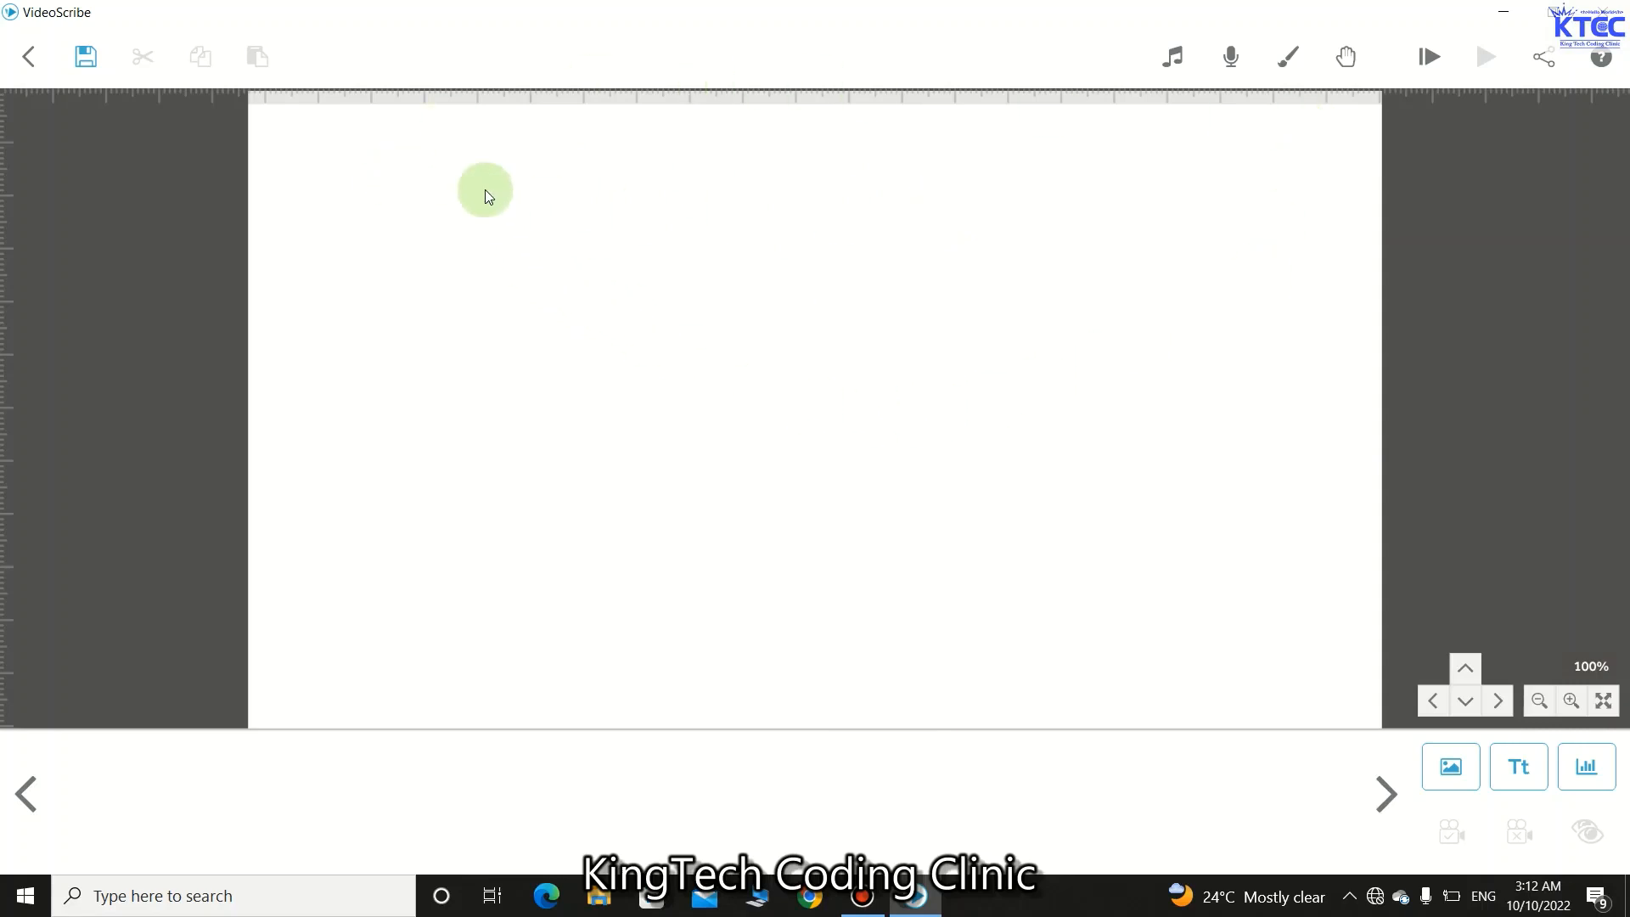
# Step: Add the text "LESSON 1" to the canvas in Arial Black, centre-aligned and coloured bright pink
pyautogui.click(1524, 771)
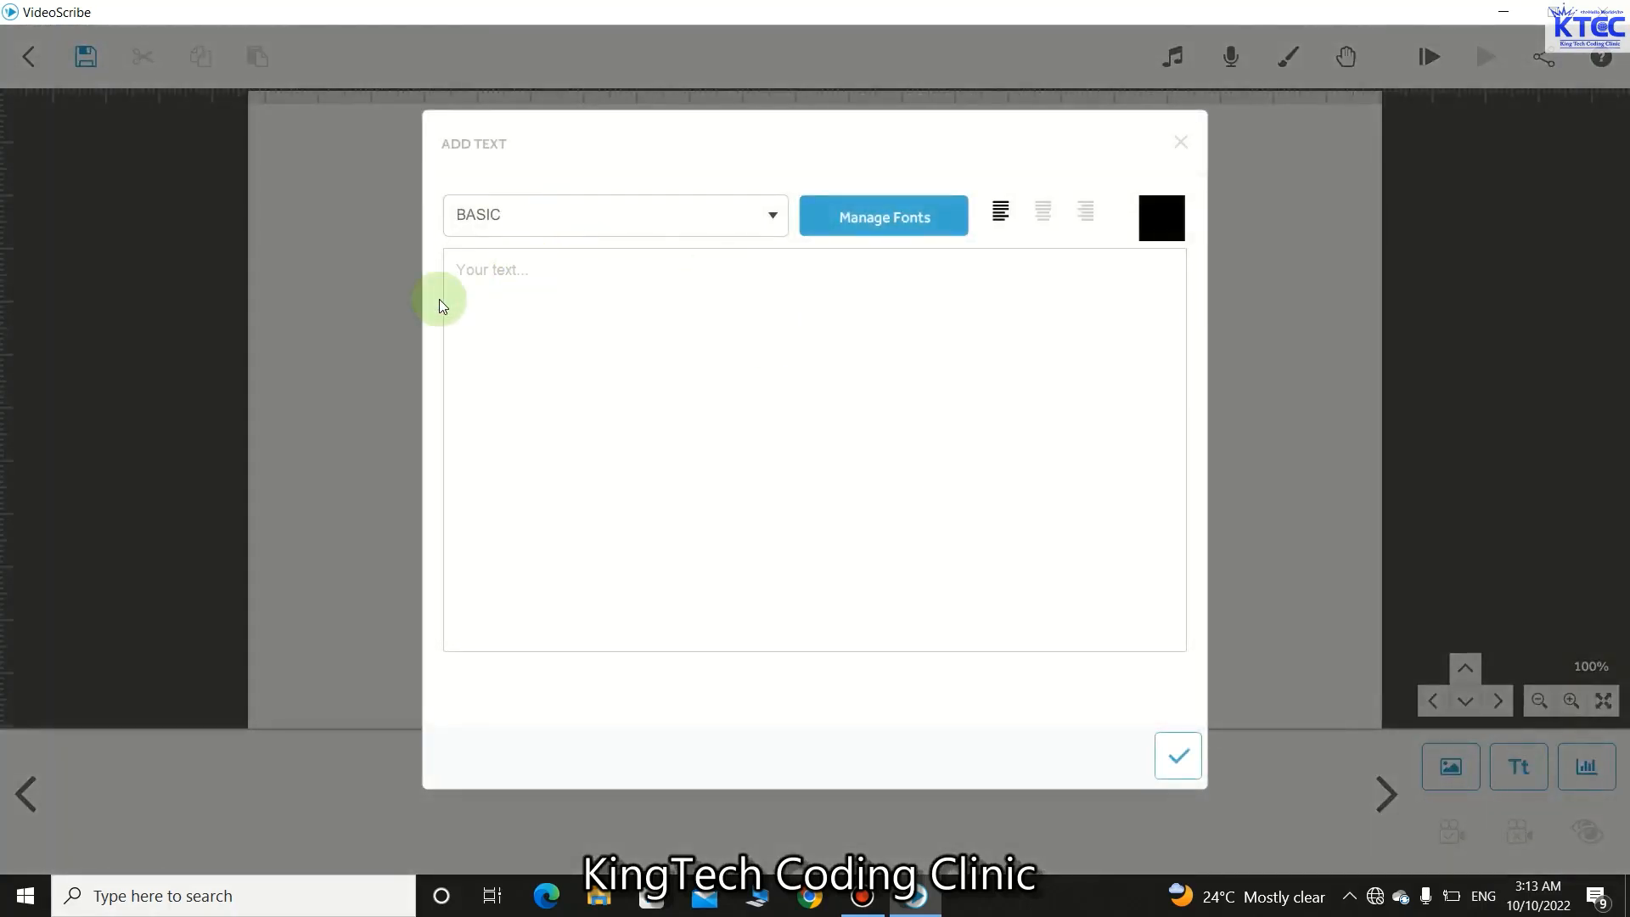
pyautogui.write('LESSON 1')
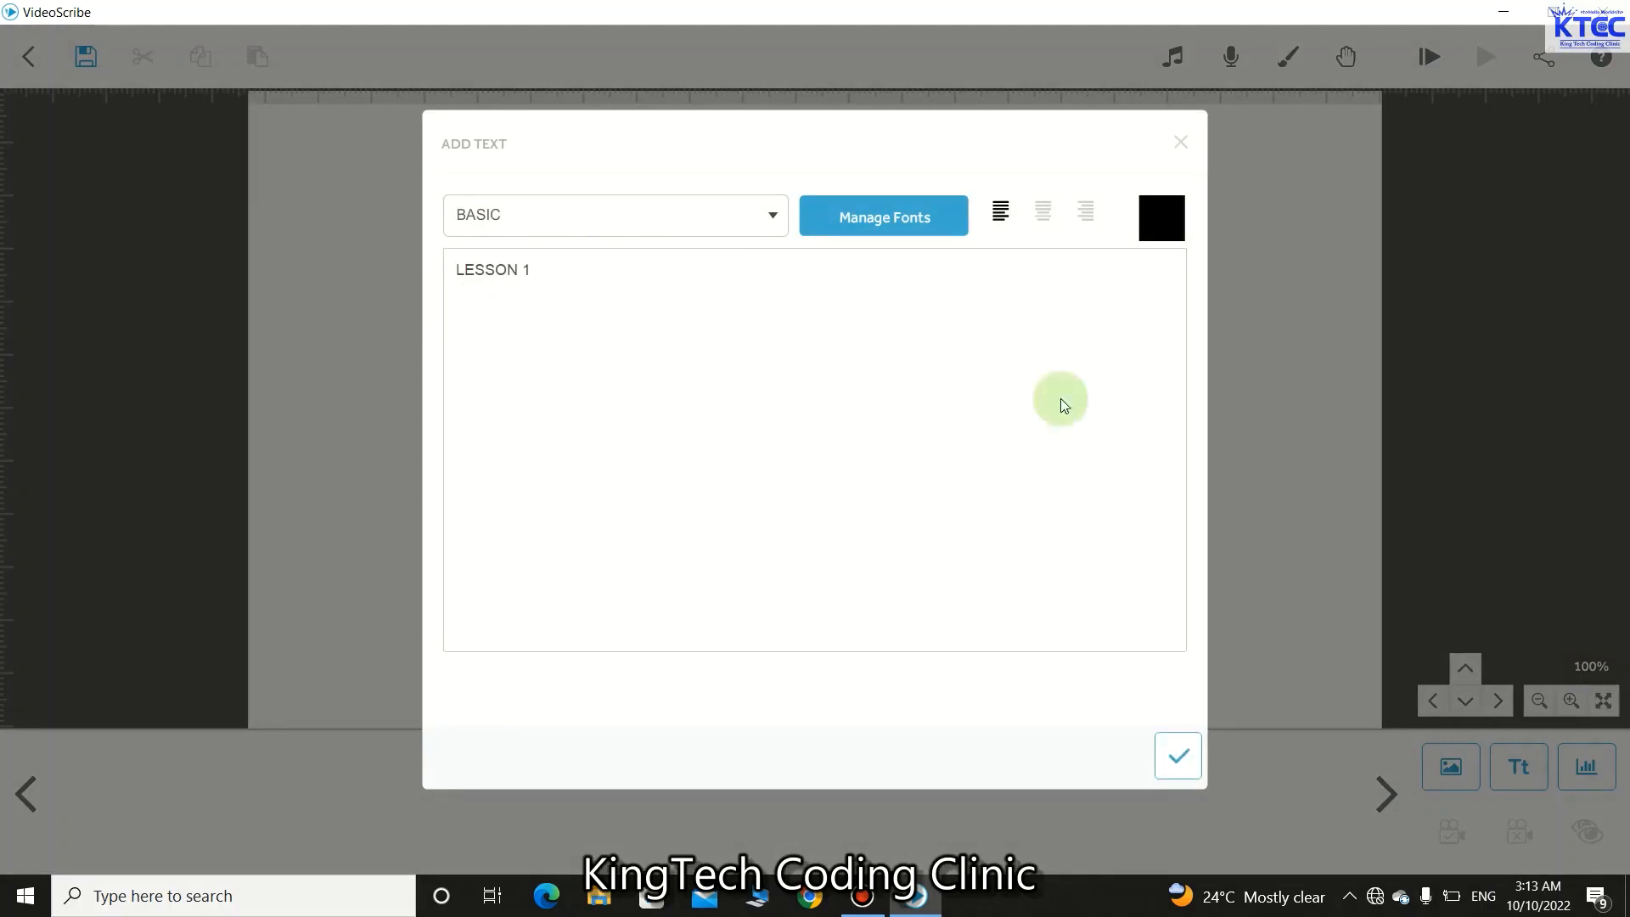
pyautogui.click(774, 220)
pyautogui.click(501, 311)
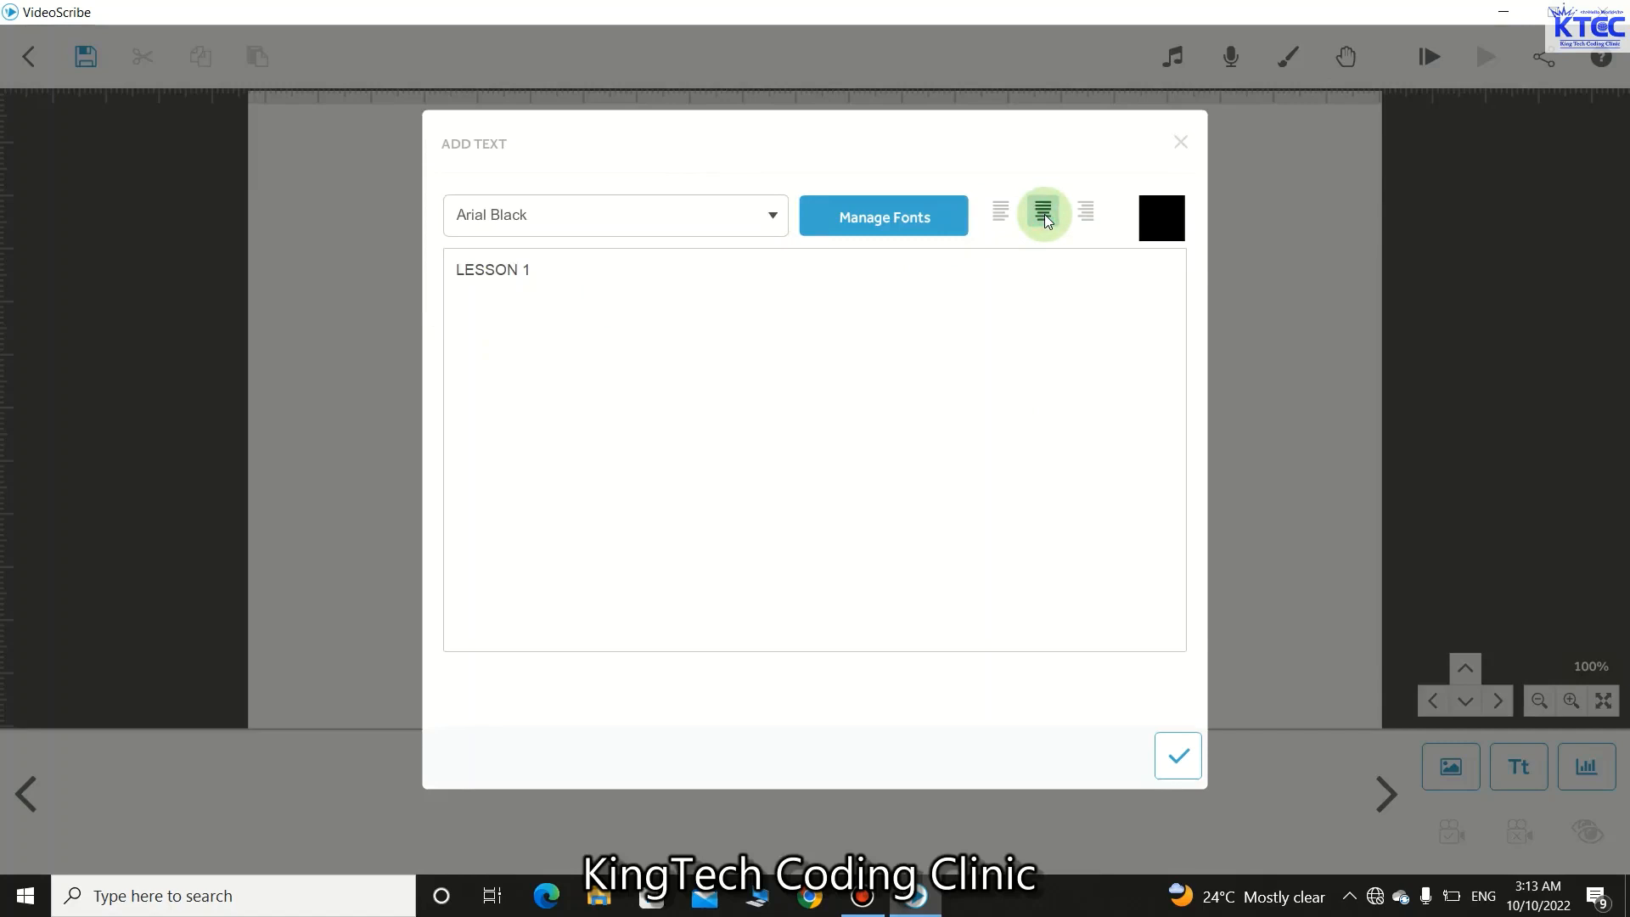
pyautogui.click(1185, 216)
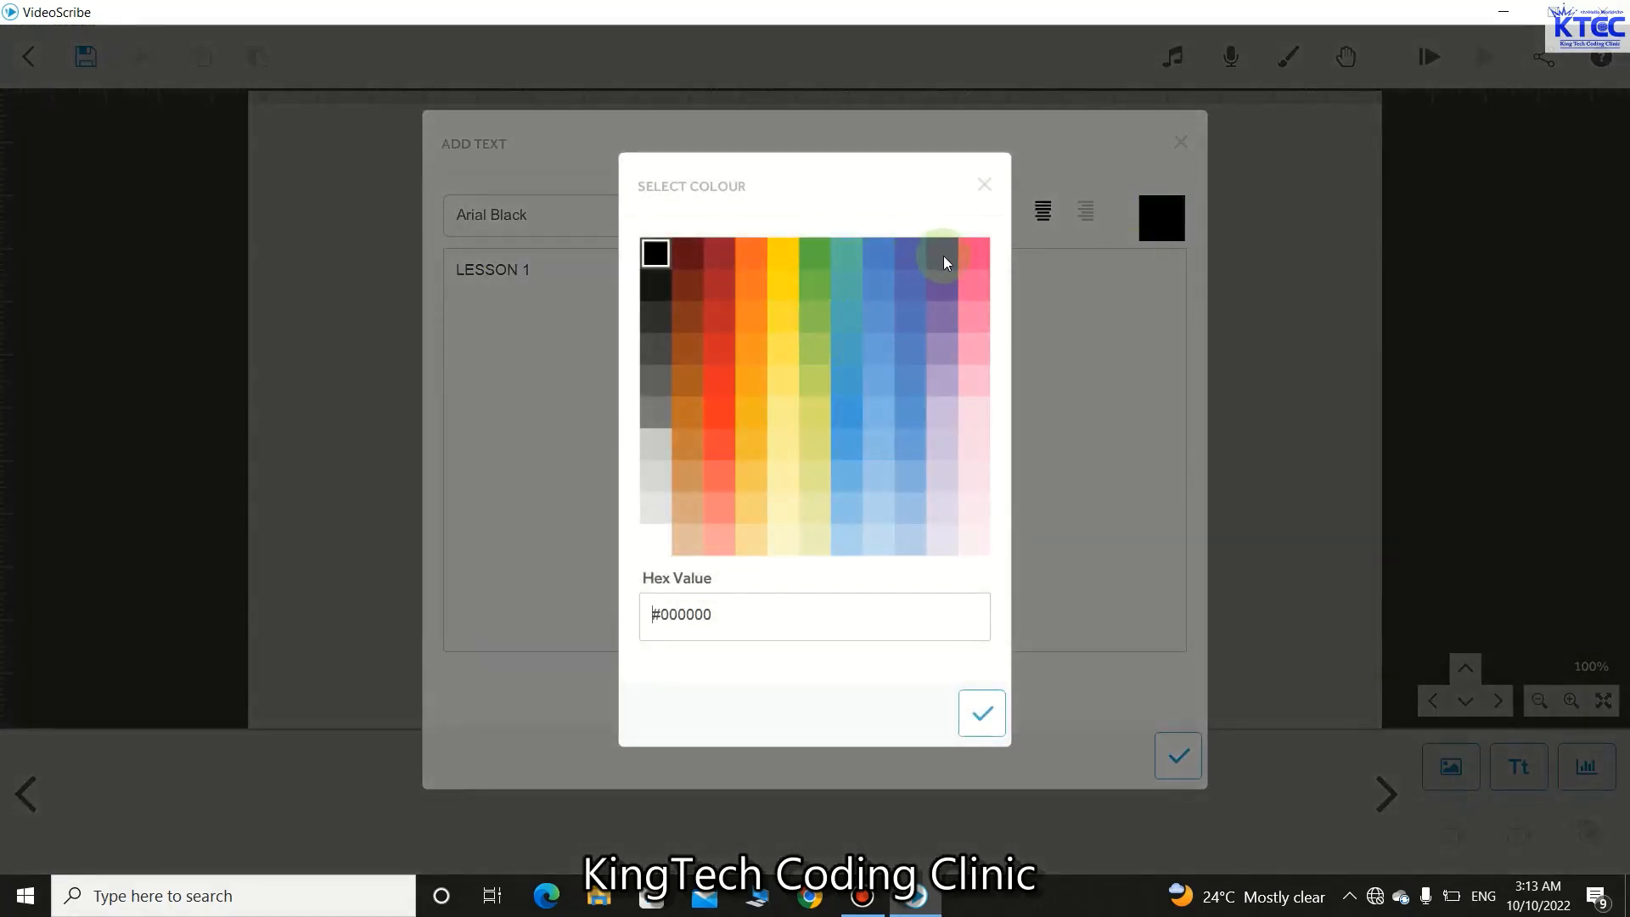
pyautogui.click(976, 255)
pyautogui.click(984, 712)
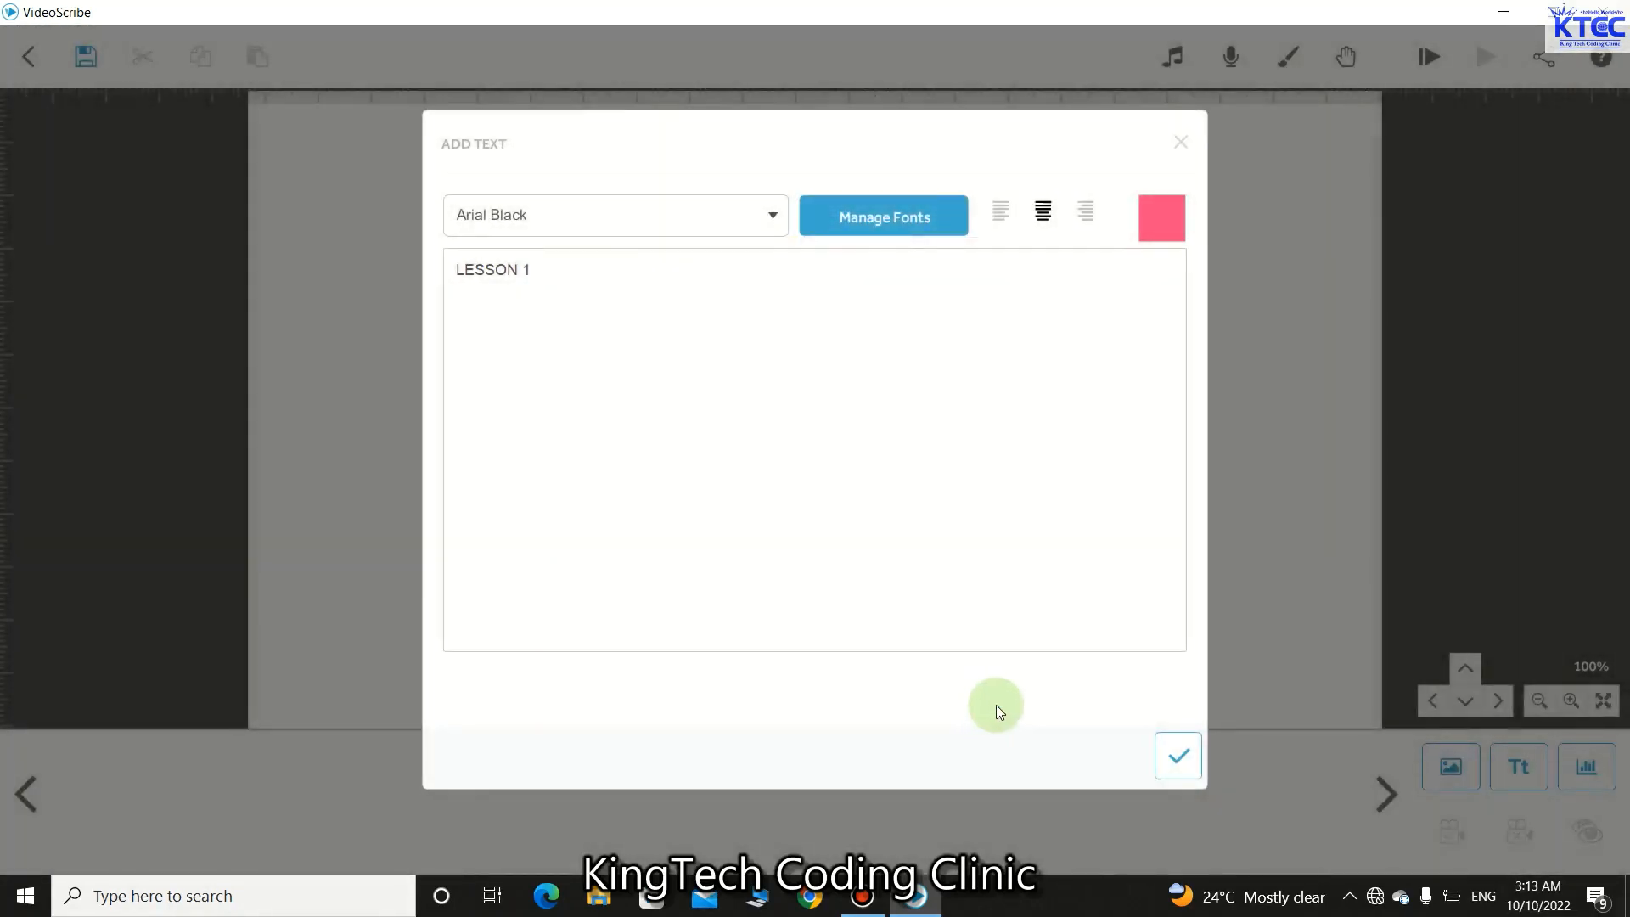
pyautogui.click(1185, 755)
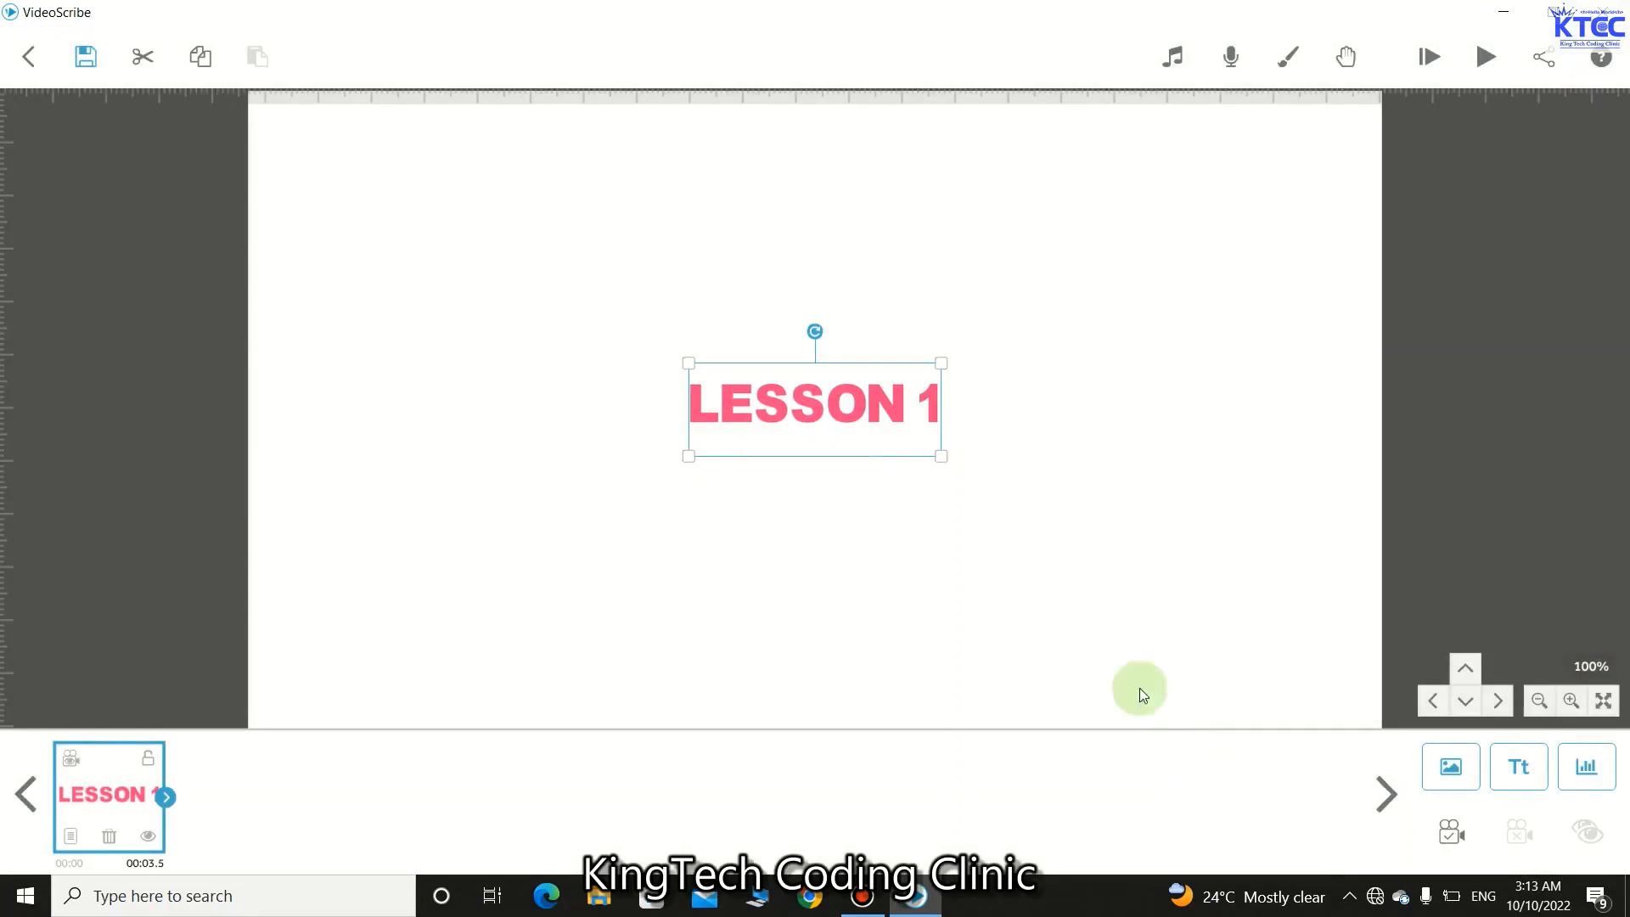
# Step: Move the LESSON 1 text up to the top centre of the canvas, keeping its size
pyautogui.moveTo(828, 401); pyautogui.dragTo(837, 163)
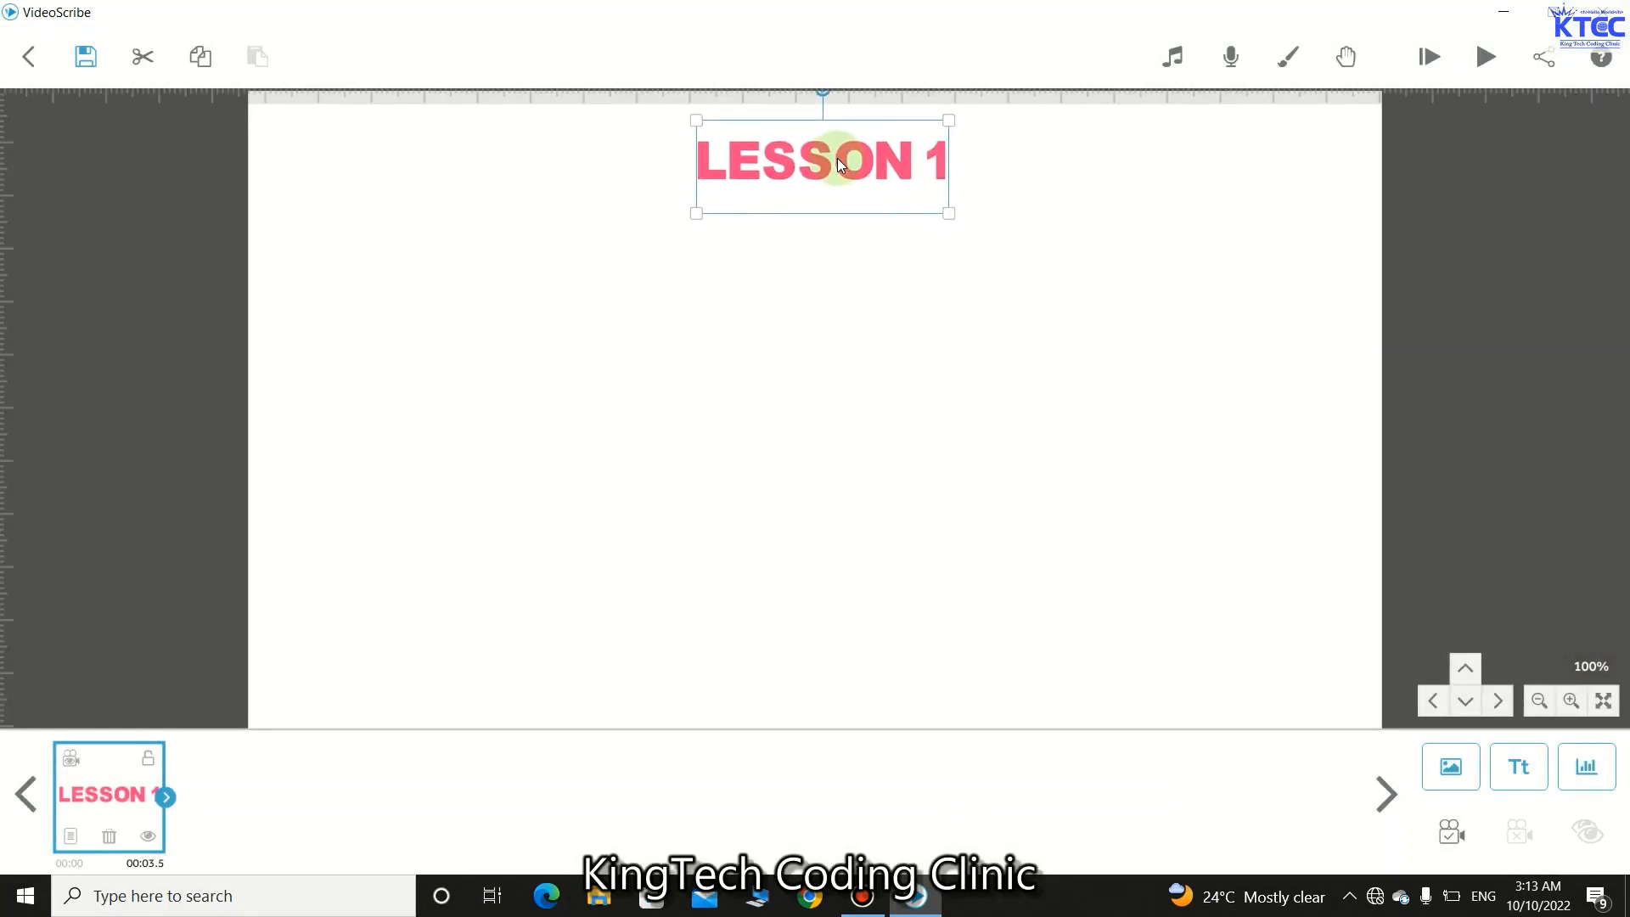
pyautogui.moveTo(952, 215)
pyautogui.mouseDown()
pyautogui.moveTo(1022, 258)
pyautogui.moveTo(924, 204)
pyautogui.moveTo(950, 215)
pyautogui.mouseUp()
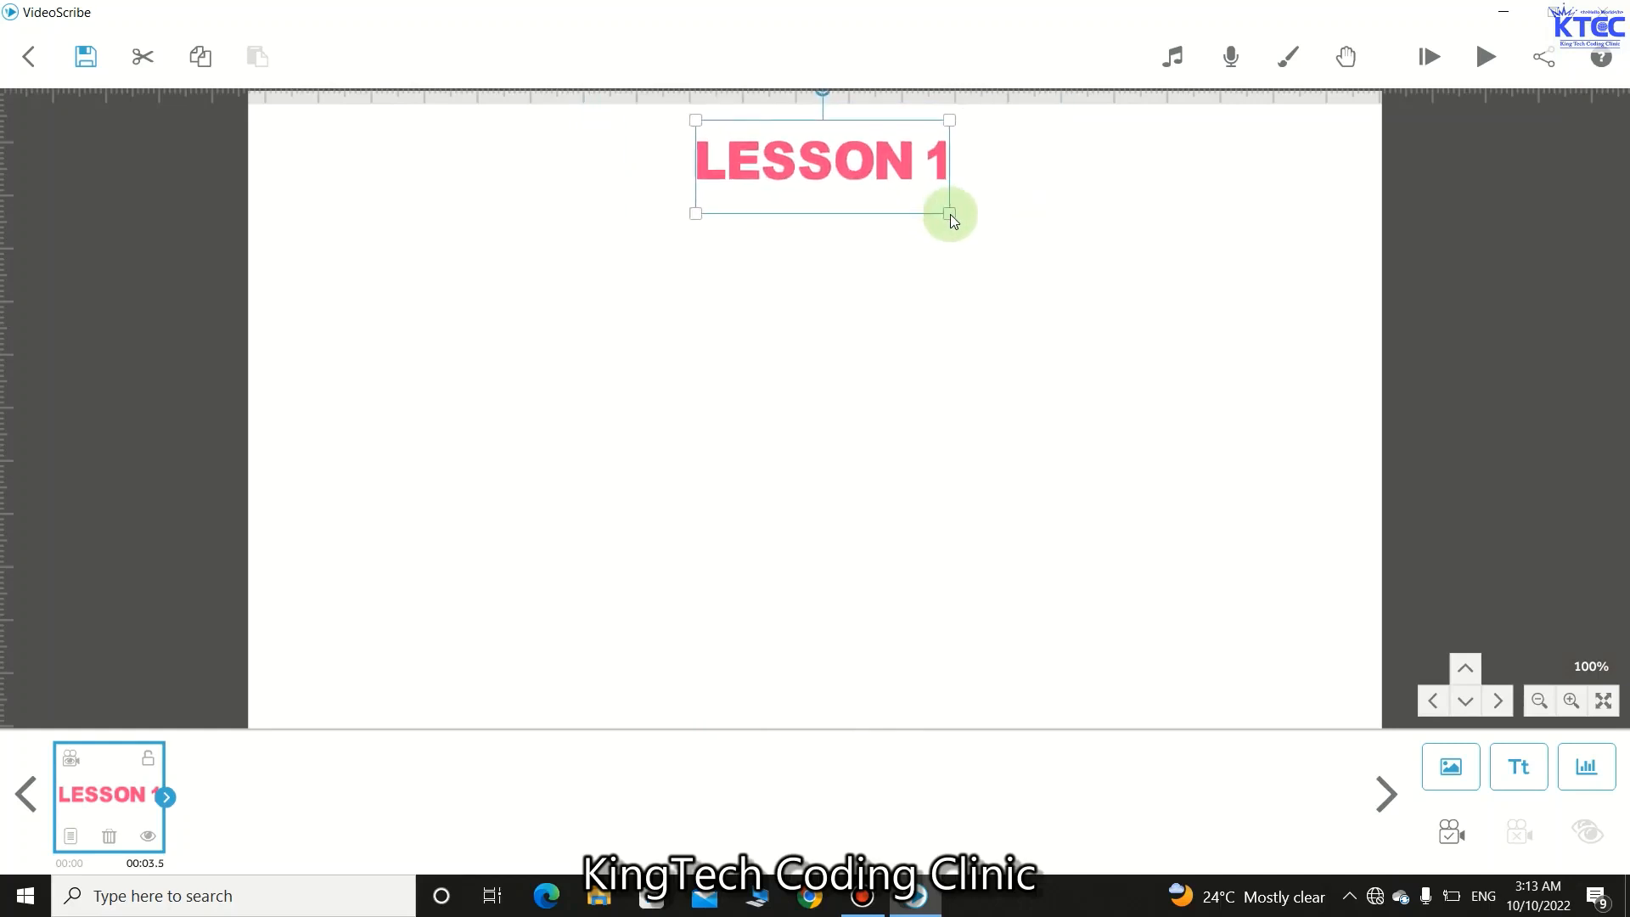
pyautogui.moveTo(843, 177); pyautogui.dragTo(838, 175)
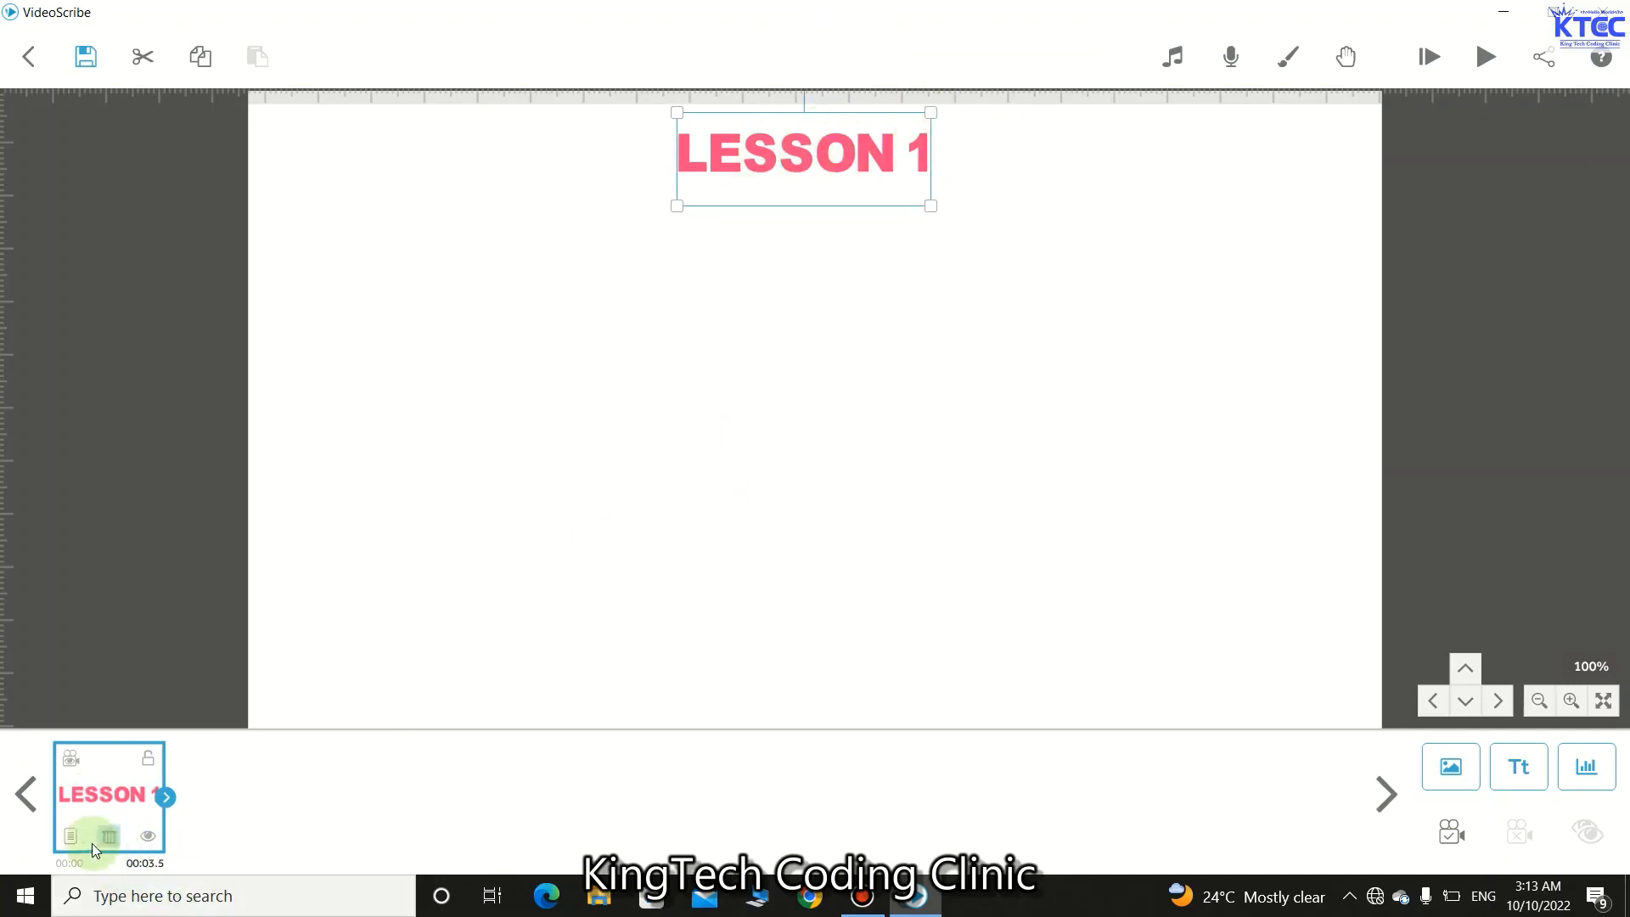
# Step: Open the properties of the LESSON 1 text and preview its drawing animation
pyautogui.click(70, 833)
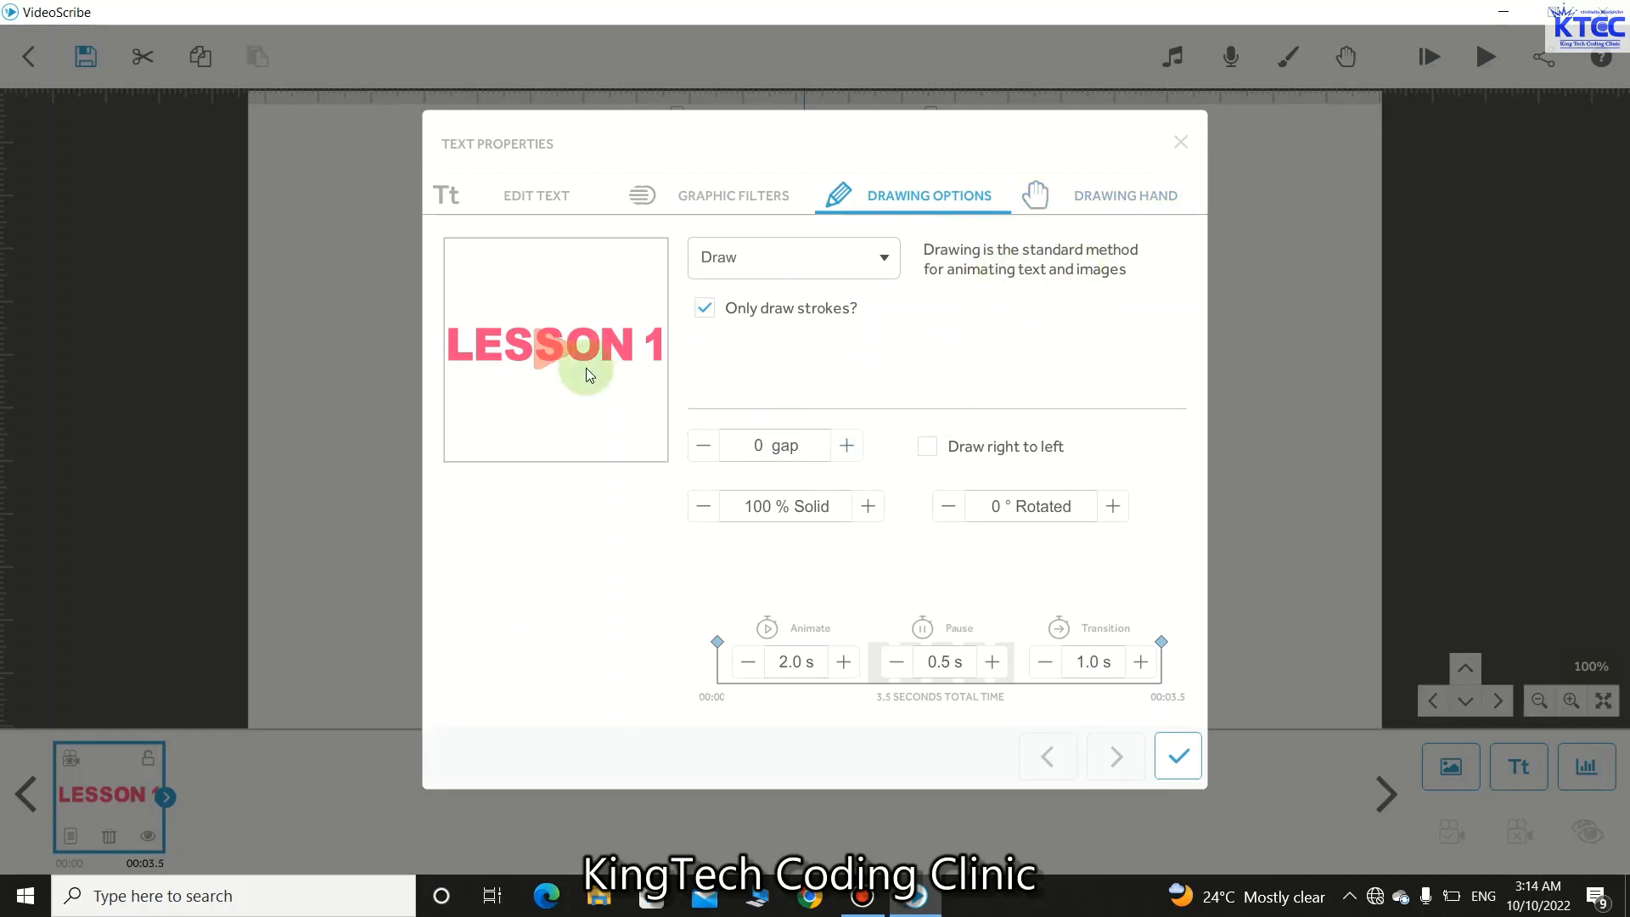
pyautogui.click(550, 343)
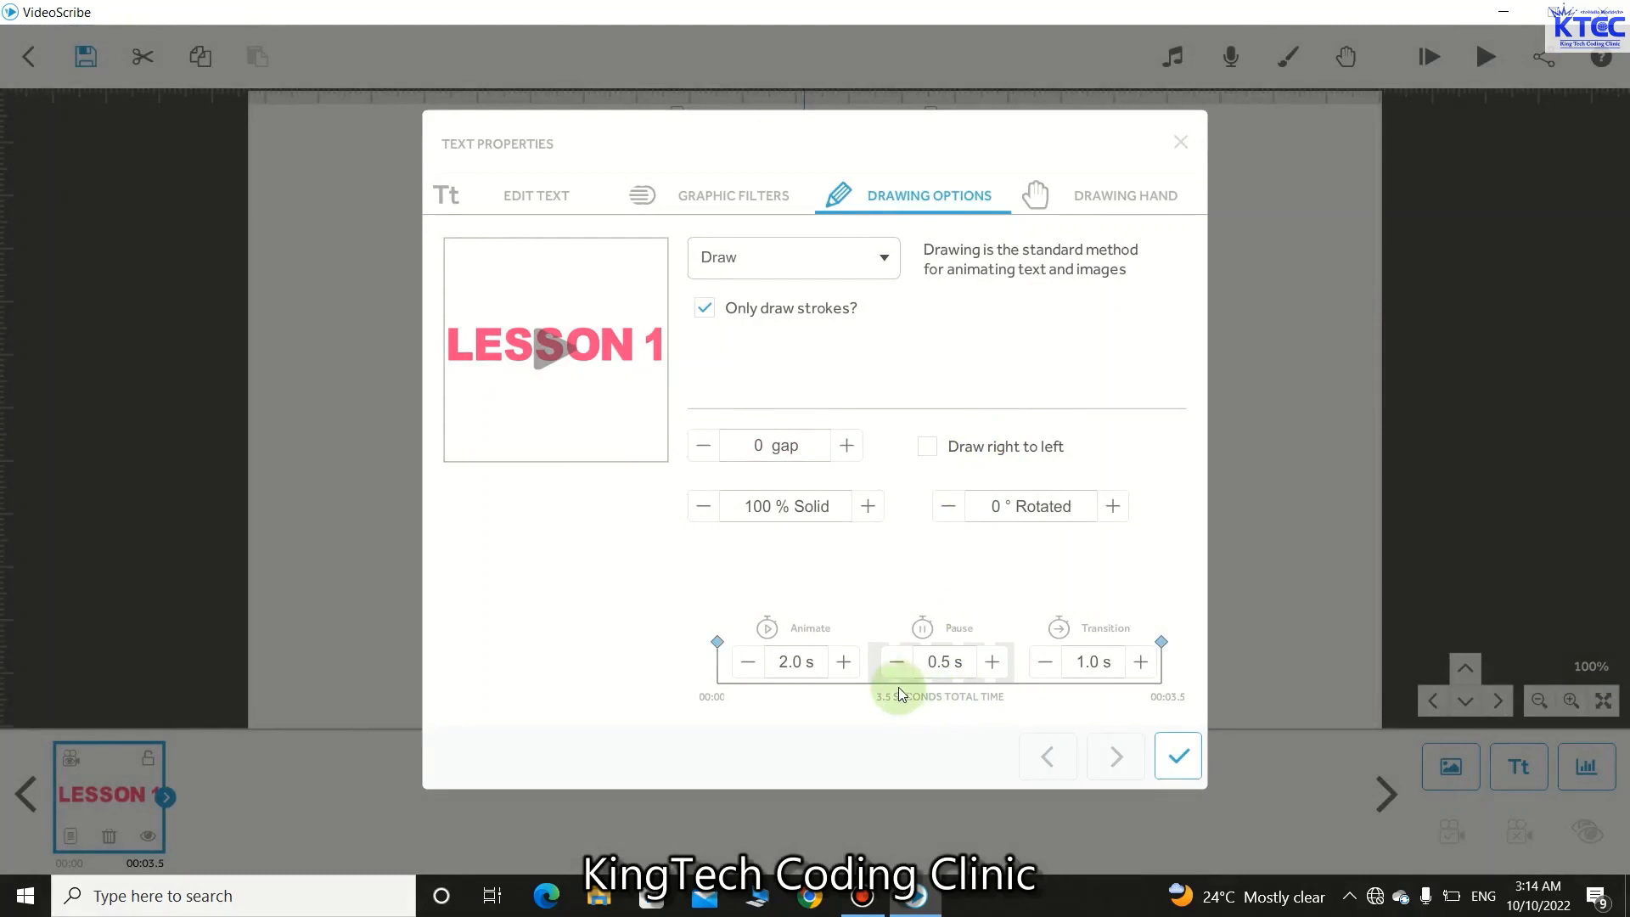
# Step: Set the text's animate time to 6.5 s and preview the slower drawing
pyautogui.click(843, 661)
pyautogui.click(842, 661)
pyautogui.click(843, 661)
pyautogui.click(843, 661)
pyautogui.click(843, 661)
pyautogui.click(552, 350)
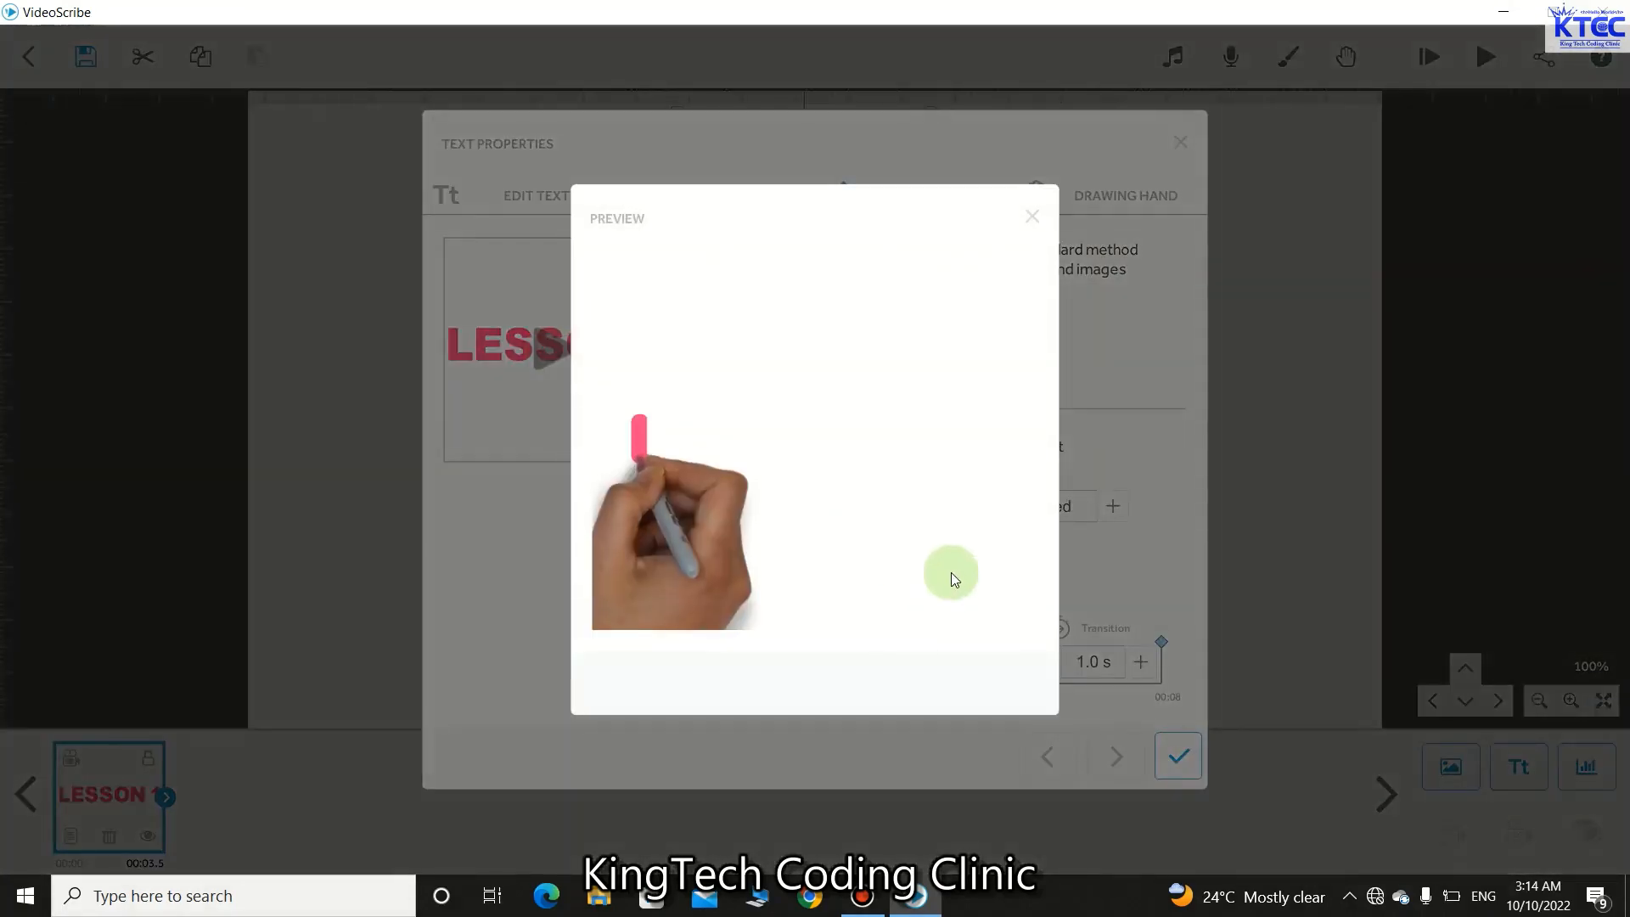
pyautogui.click(1036, 218)
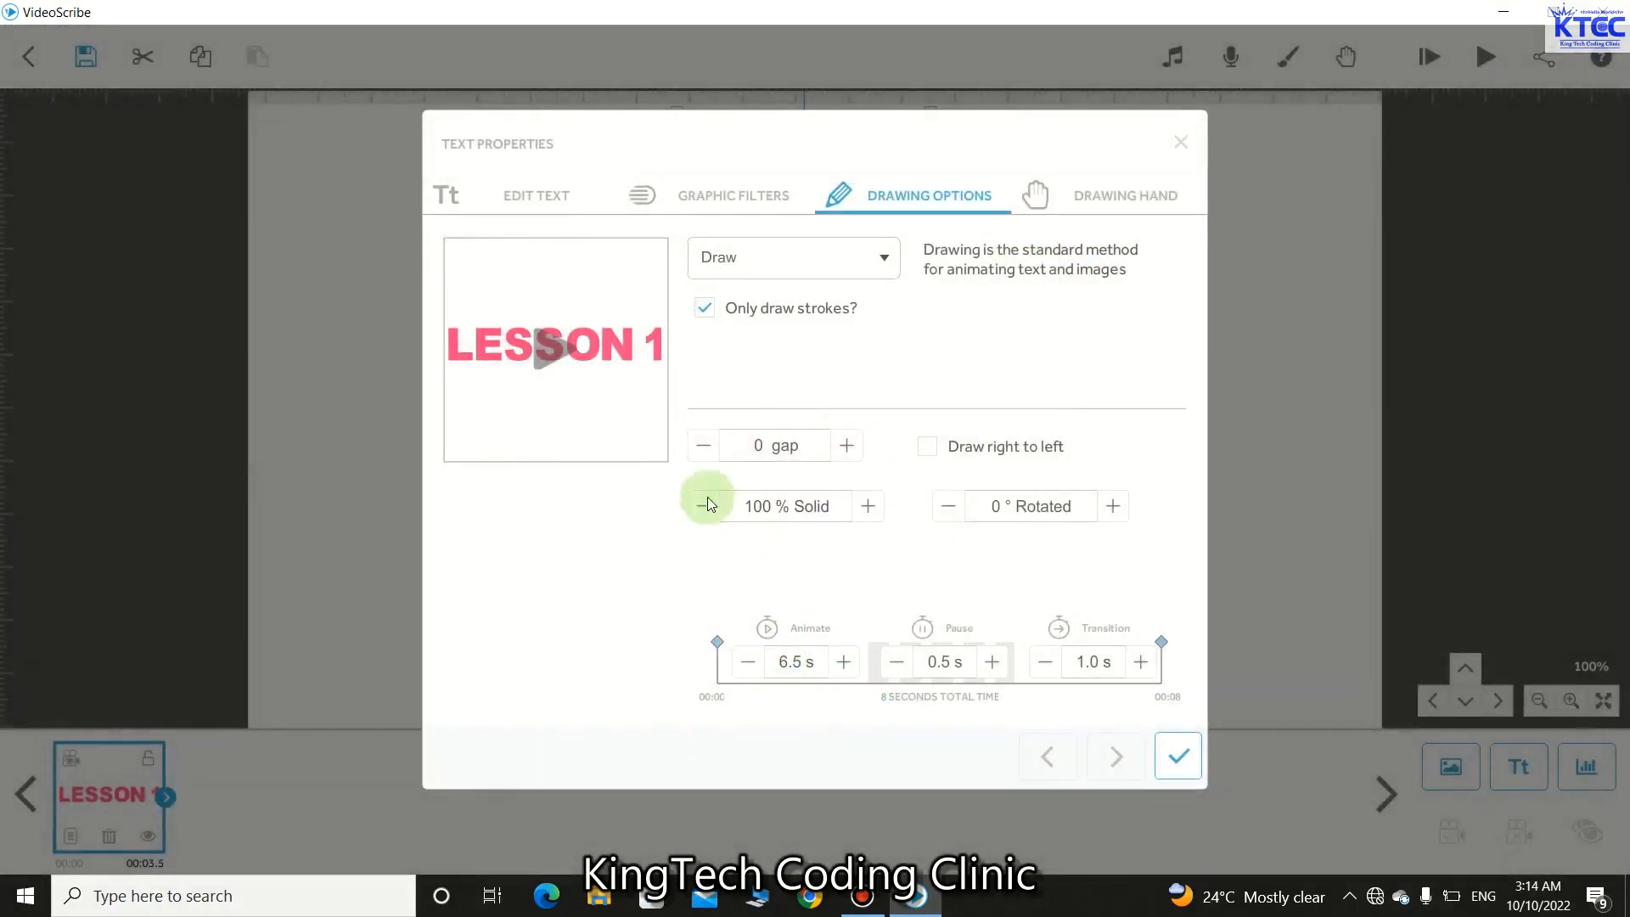
# Step: Set the text's animate time to 1.5 s and preview the faster drawing
pyautogui.click(746, 662)
pyautogui.click(747, 662)
pyautogui.click(747, 662)
pyautogui.click(747, 662)
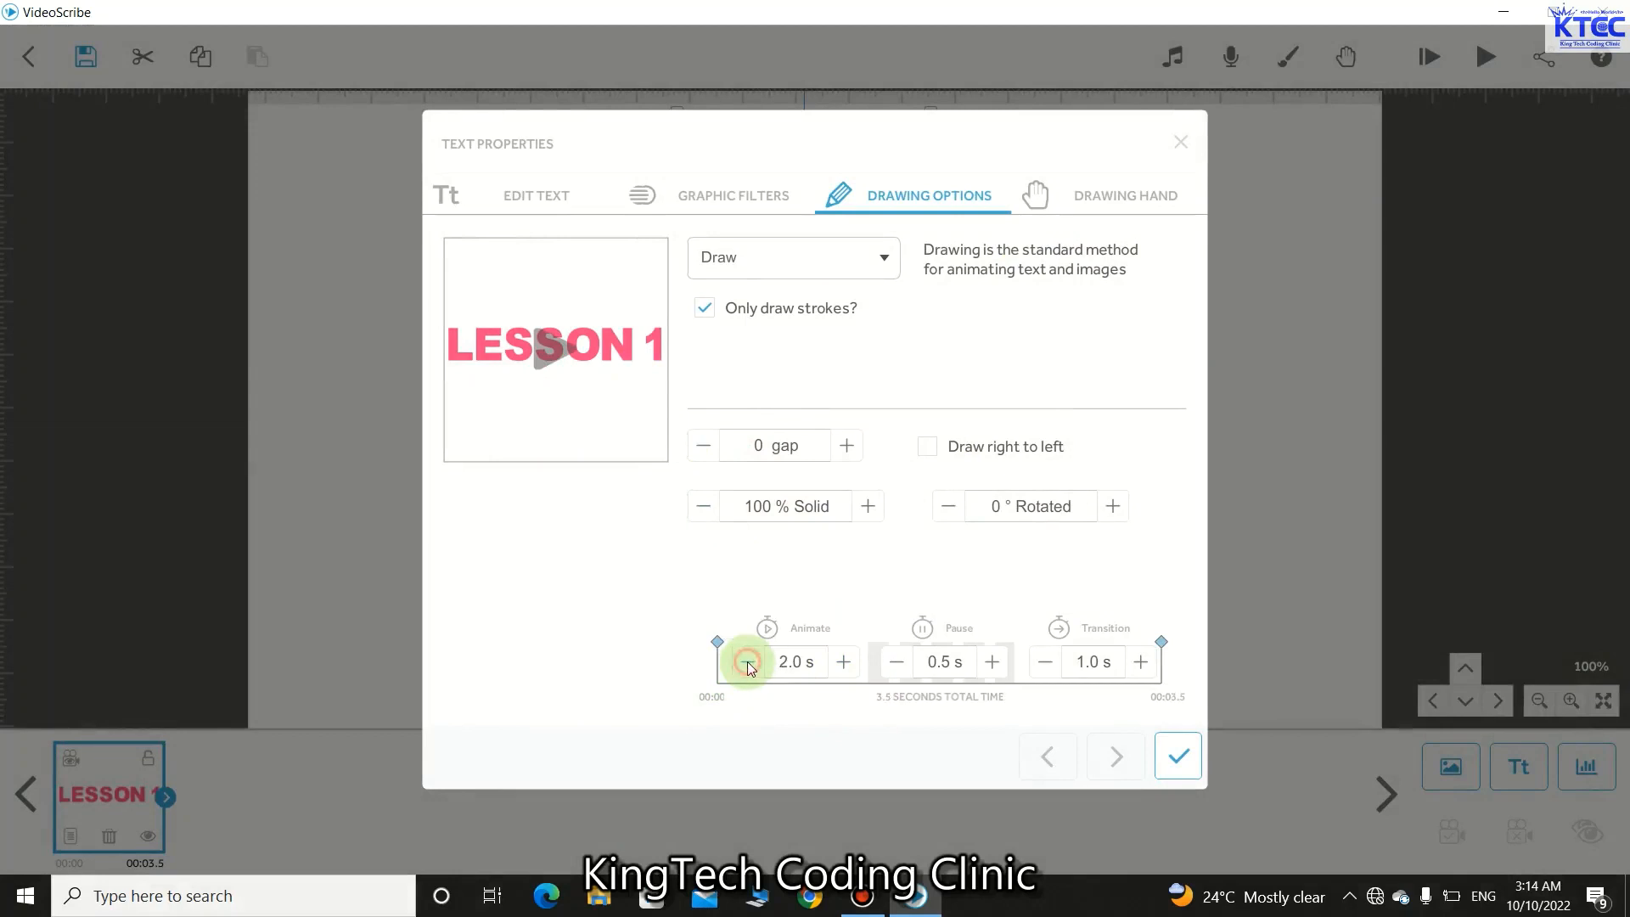
pyautogui.click(747, 662)
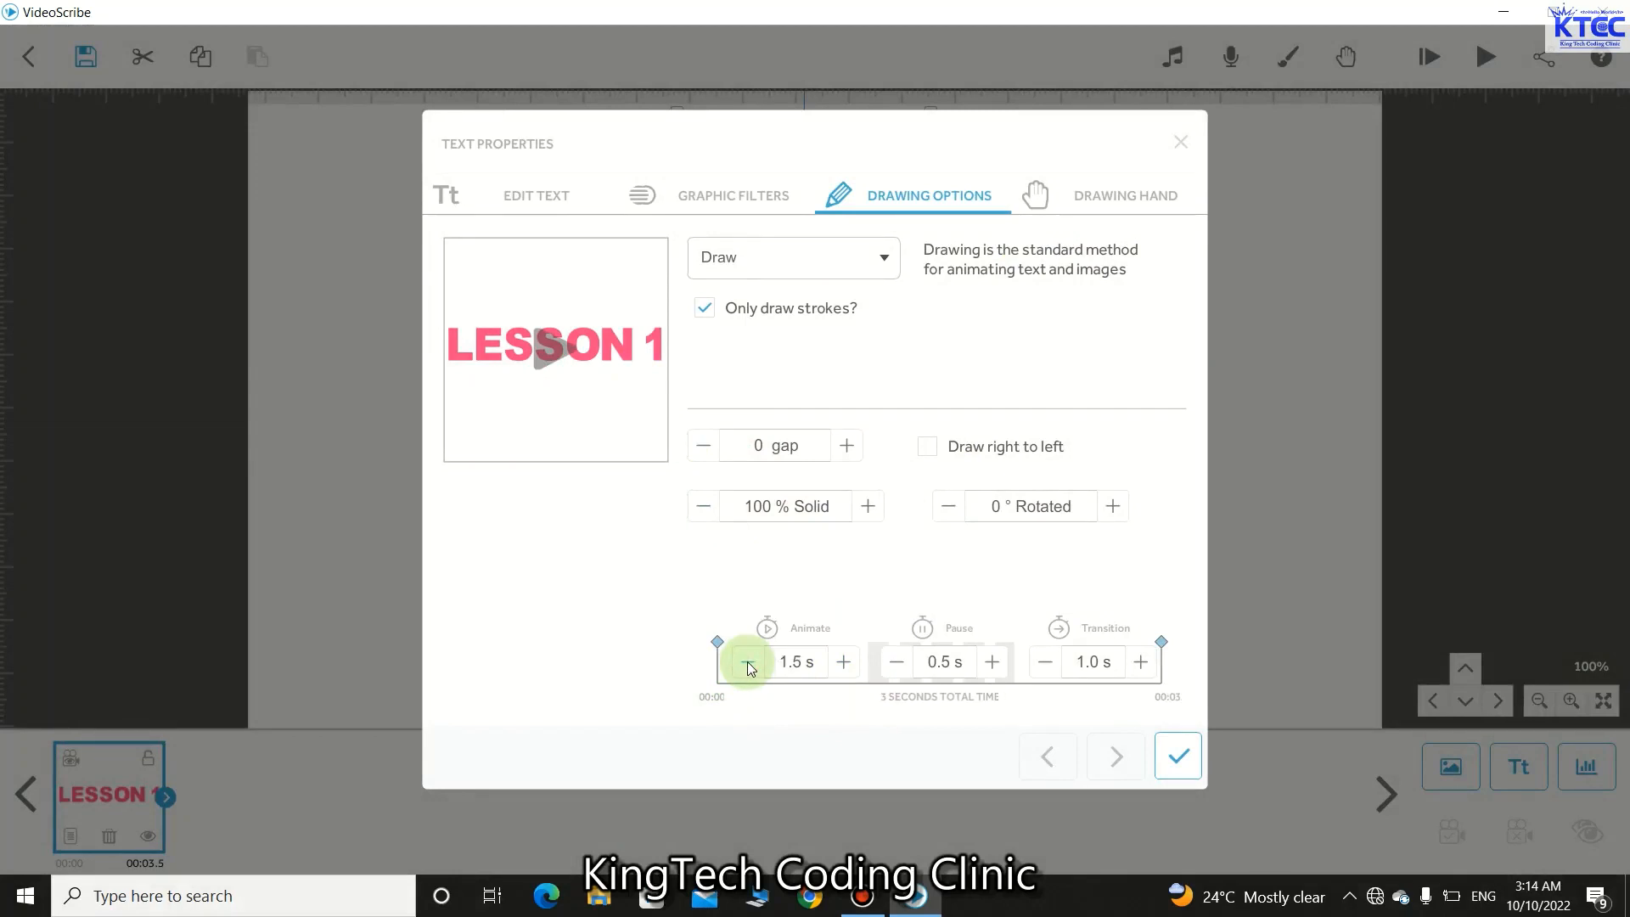
pyautogui.click(570, 355)
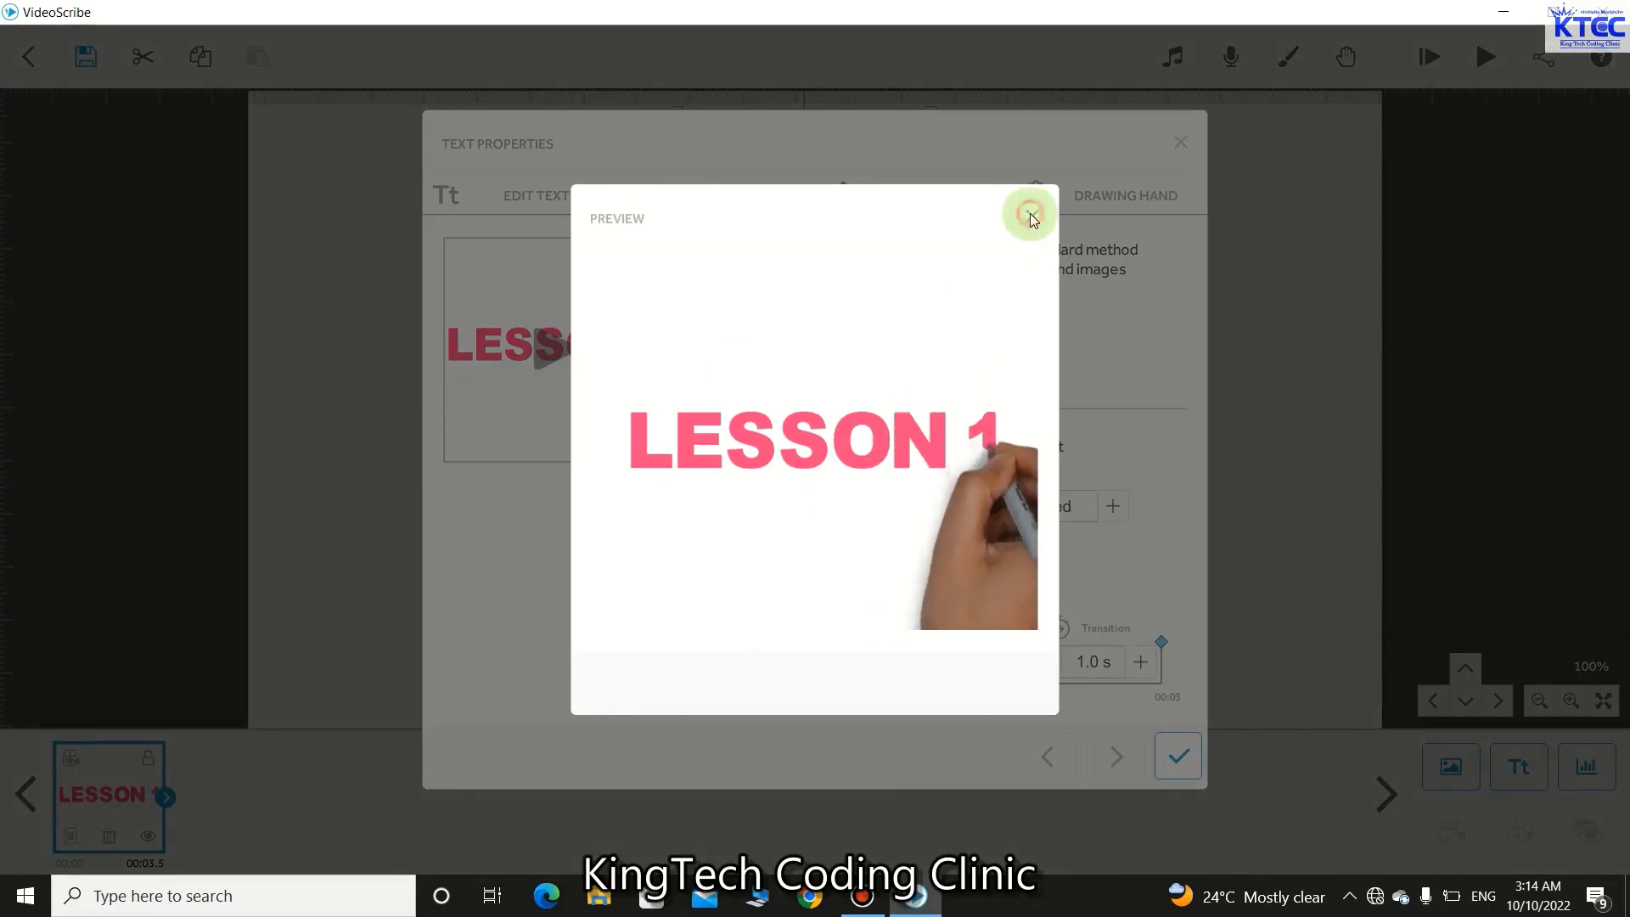
pyautogui.click(1030, 215)
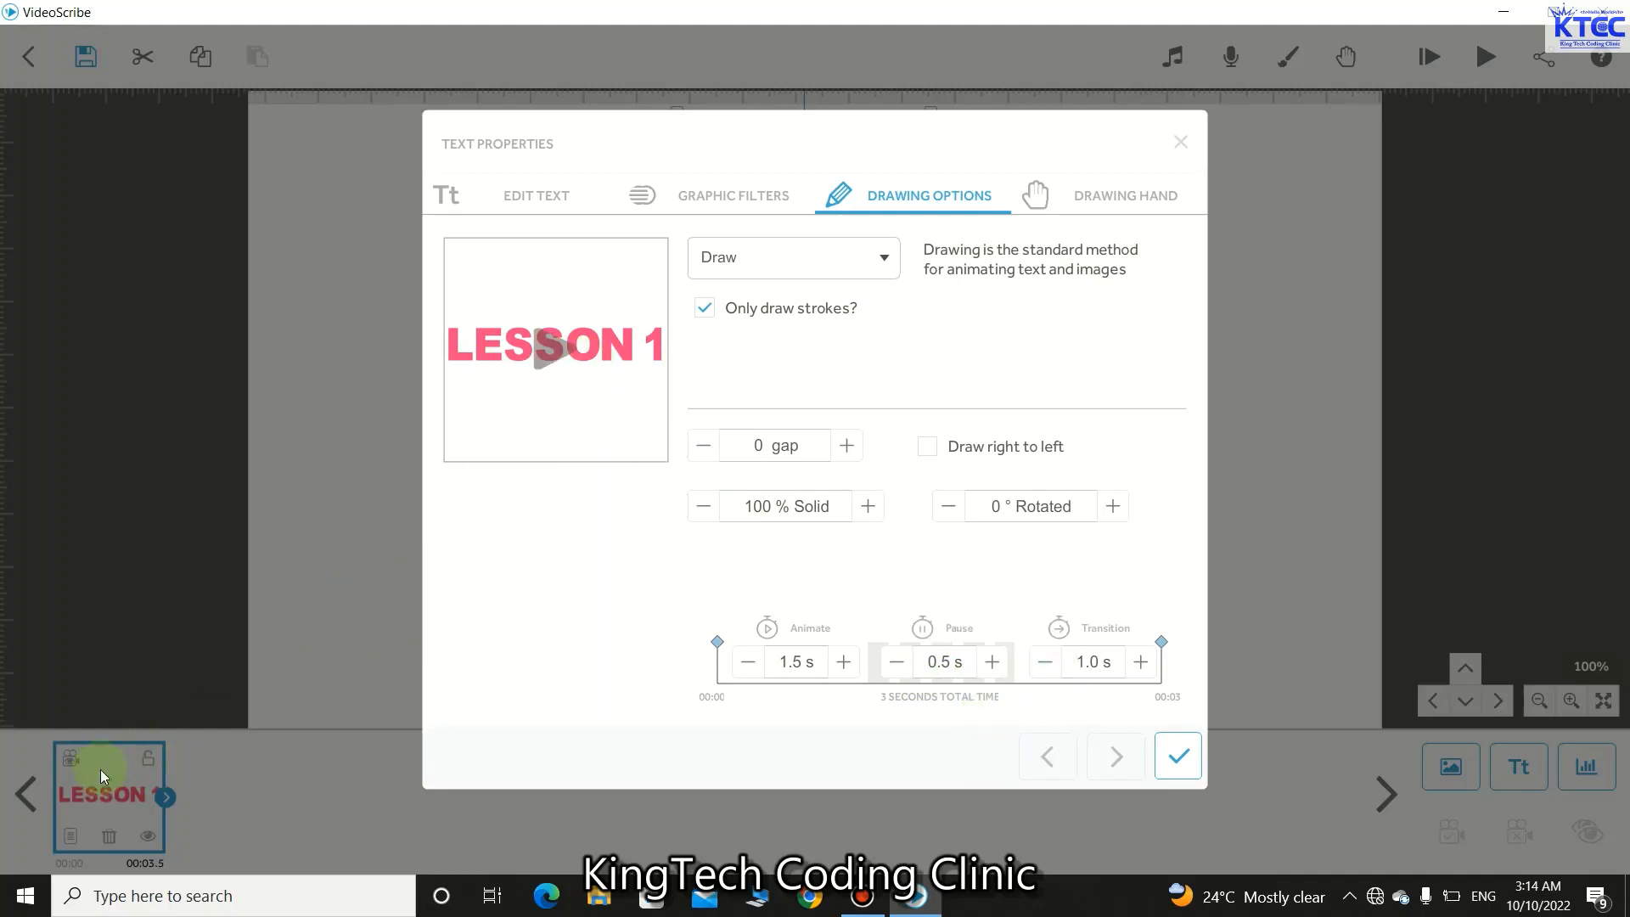
# Step: Try shorter and longer transition times for the text, starting with 0.5 s and ending at 1.0 s
pyautogui.click(1047, 664)
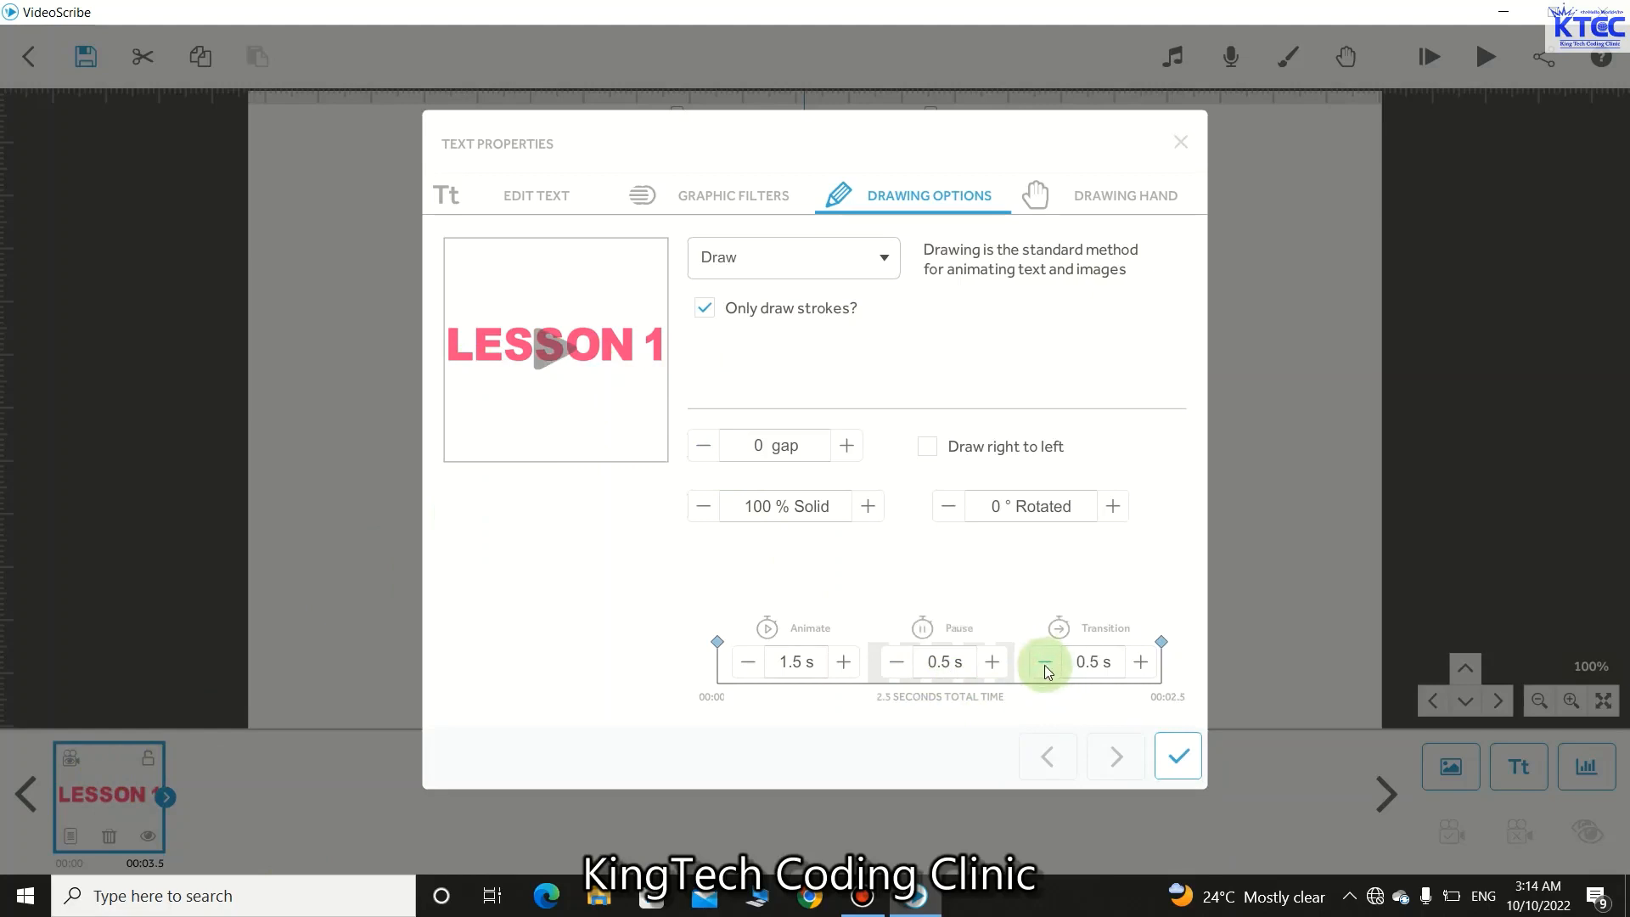
pyautogui.click(1142, 661)
pyautogui.click(1144, 662)
pyautogui.click(1144, 662)
pyautogui.click(1045, 661)
pyautogui.click(1045, 661)
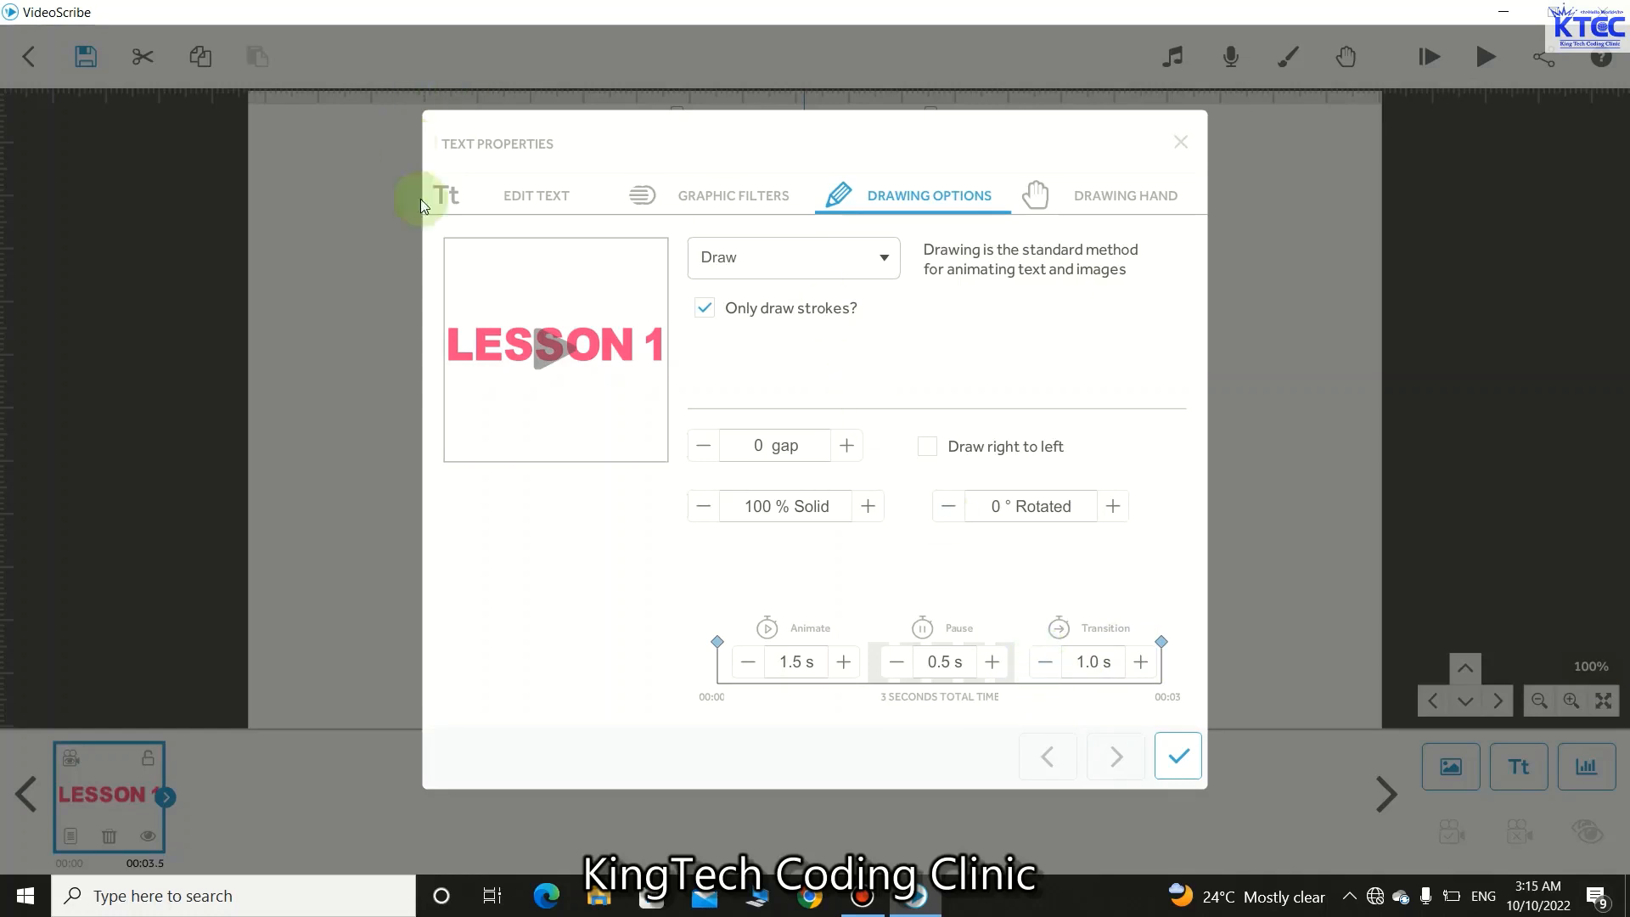
# Step: Check the text's edit settings, switch its animation type to Move In and preview the effect
pyautogui.click(553, 207)
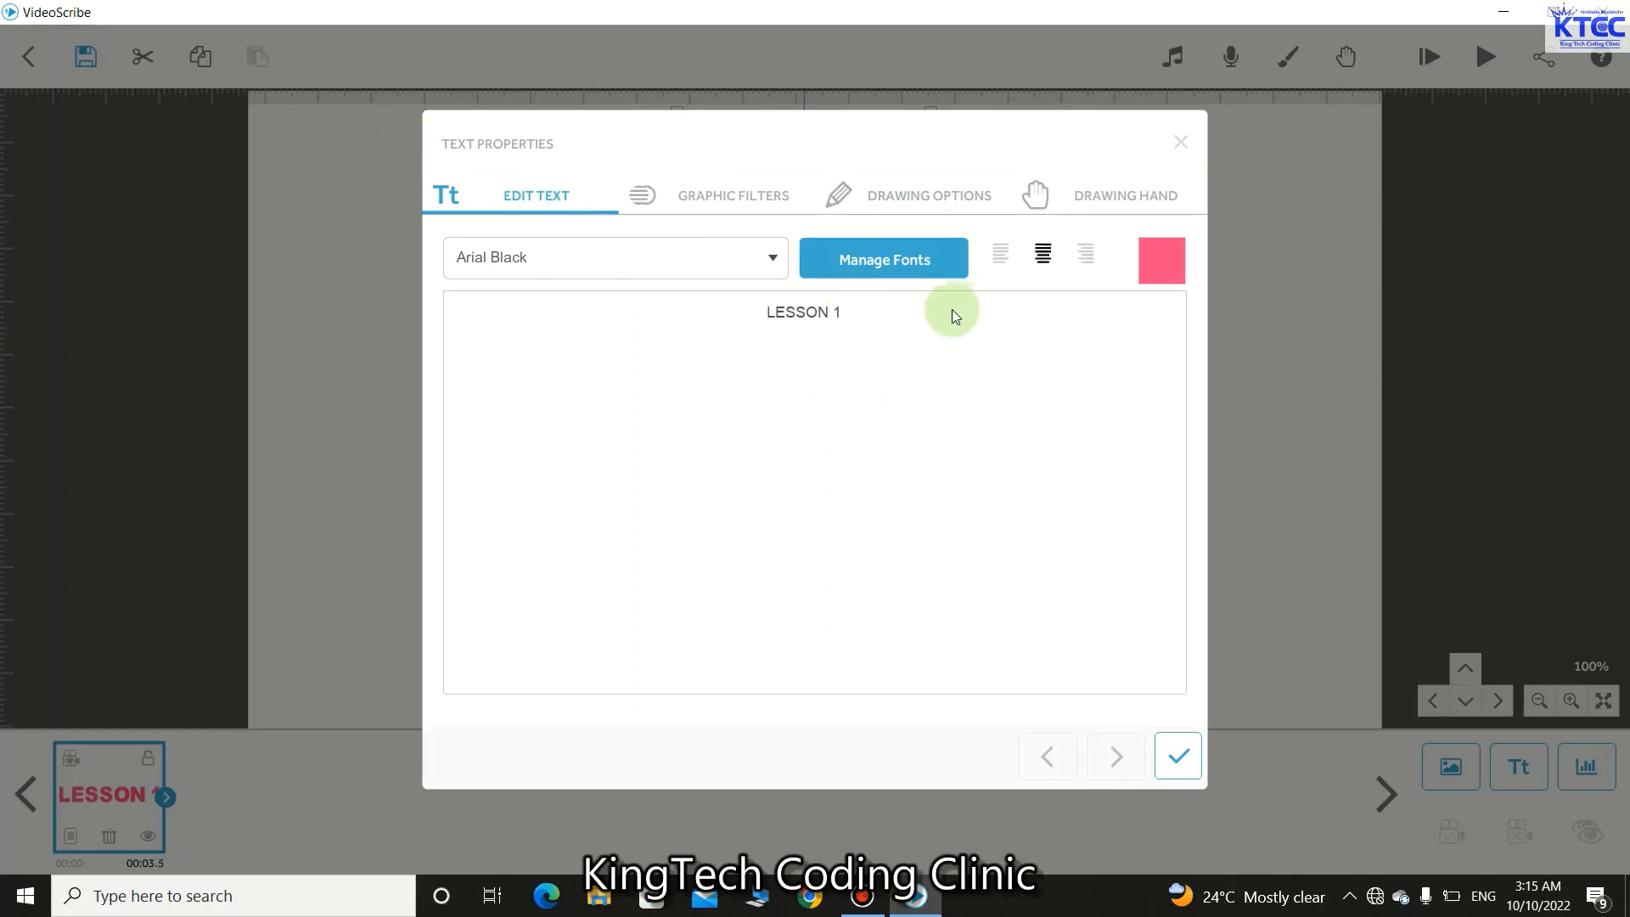
pyautogui.click(908, 196)
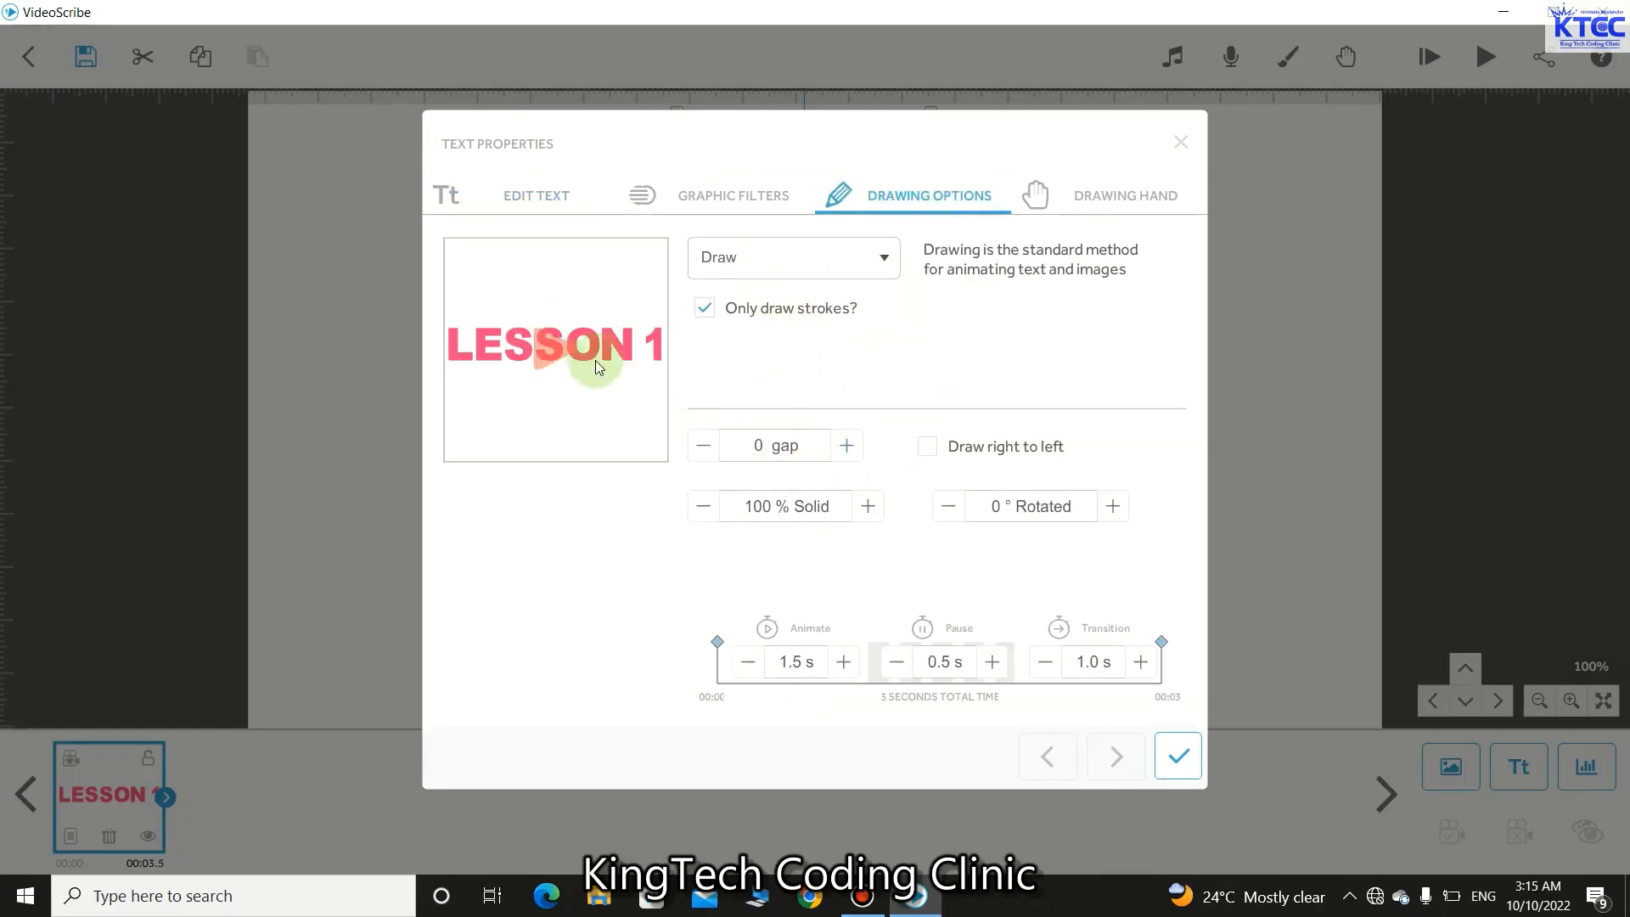
pyautogui.click(886, 261)
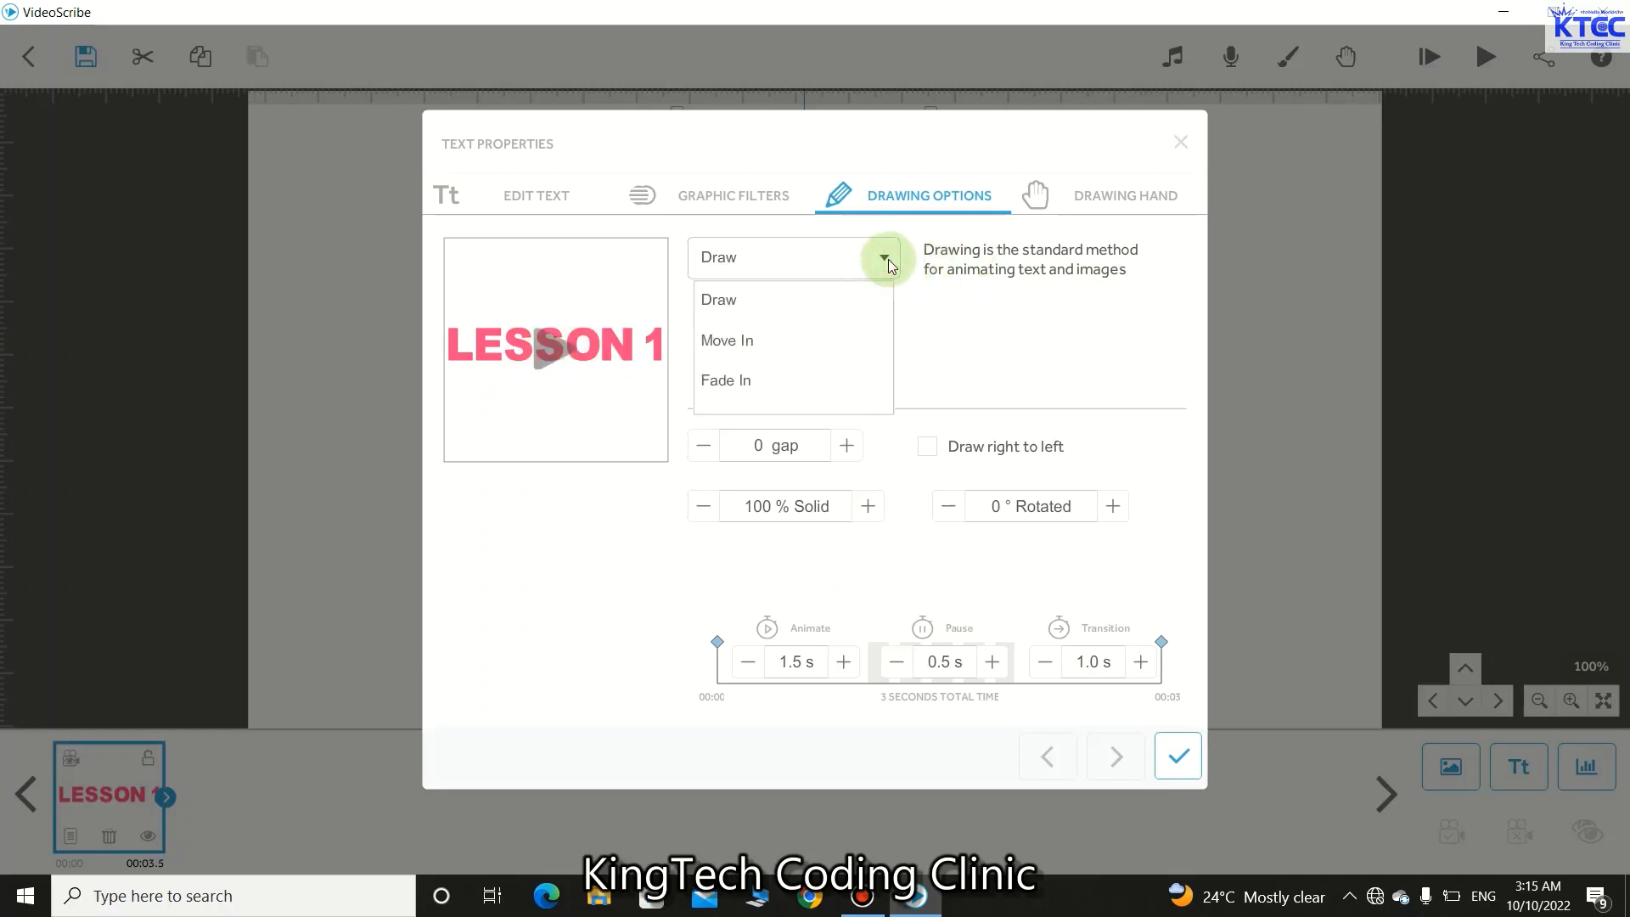
pyautogui.click(728, 341)
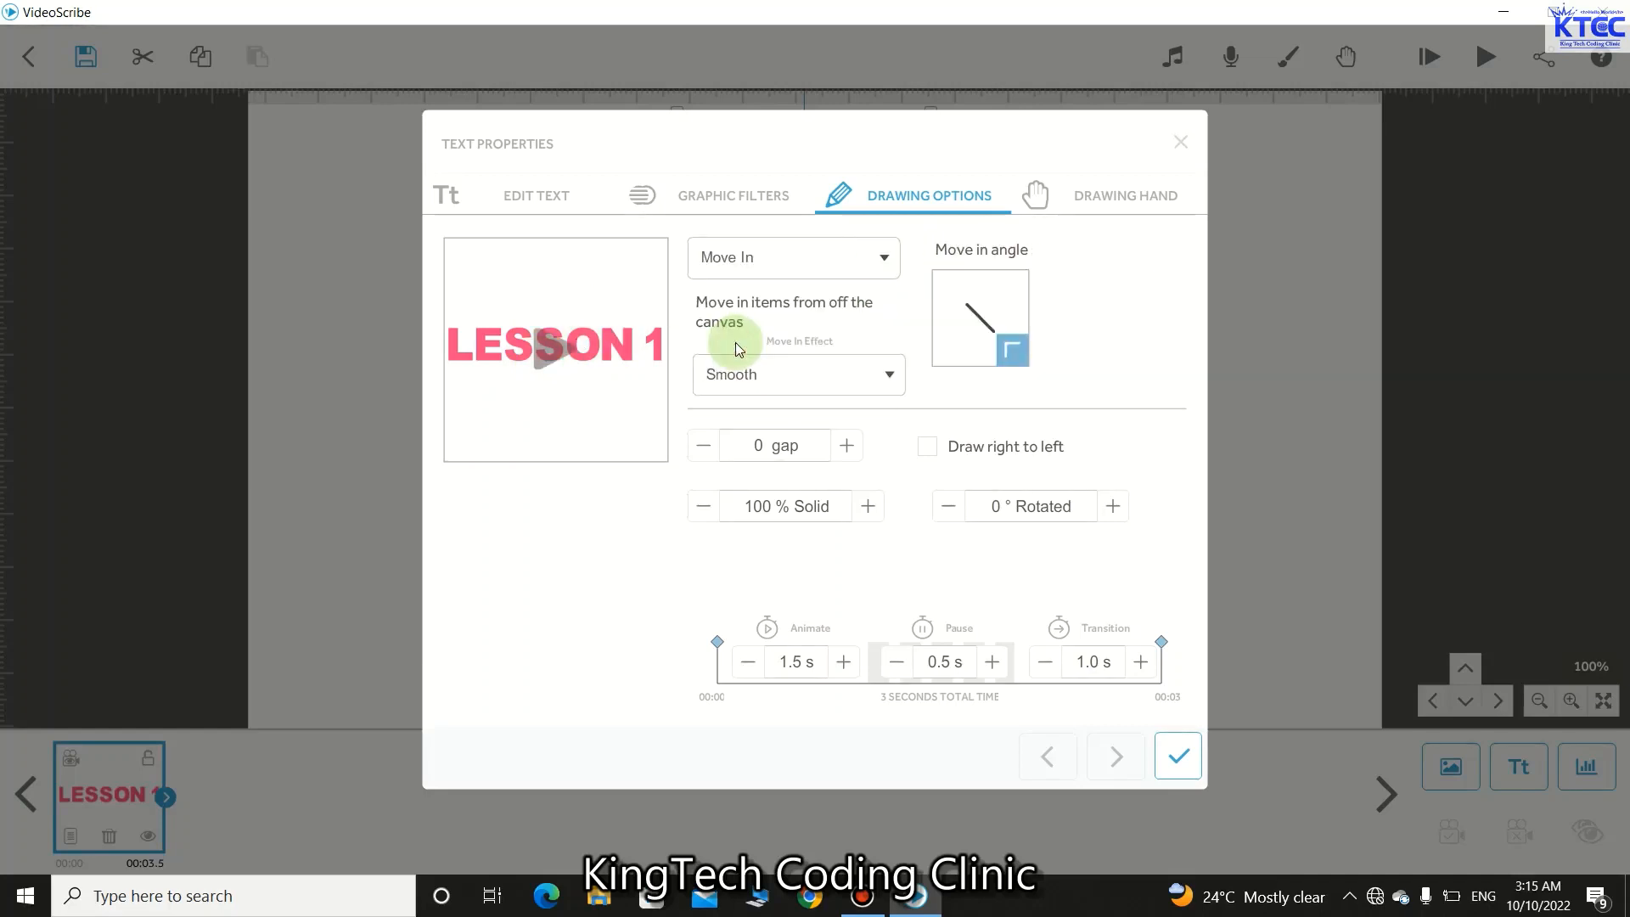
pyautogui.click(570, 363)
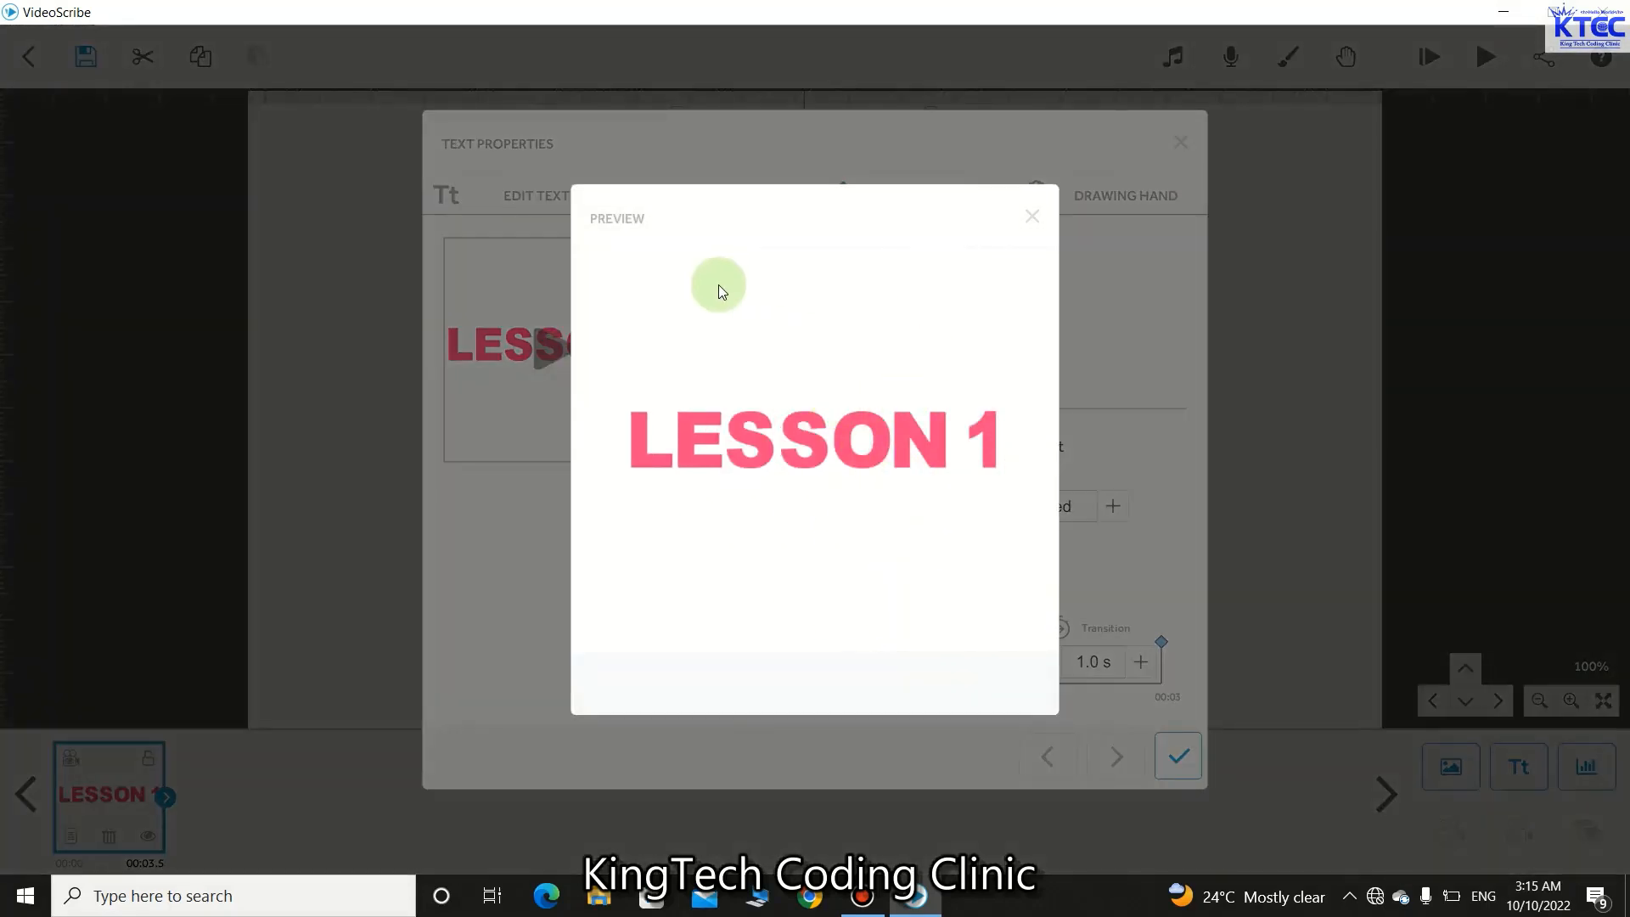
pyautogui.click(1032, 217)
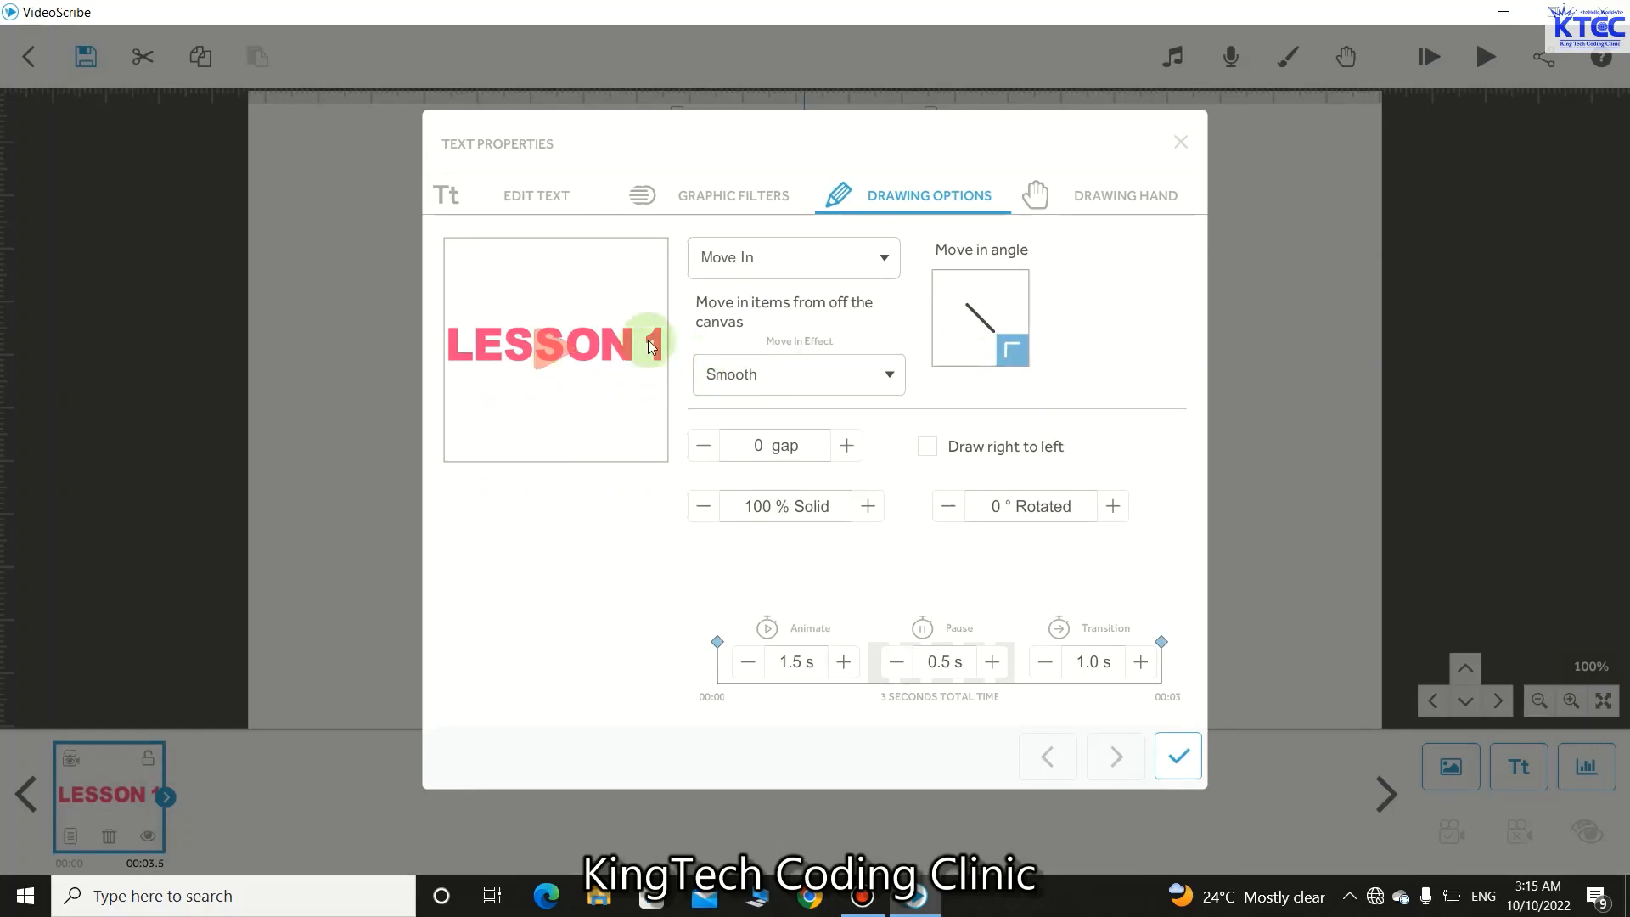
pyautogui.click(550, 348)
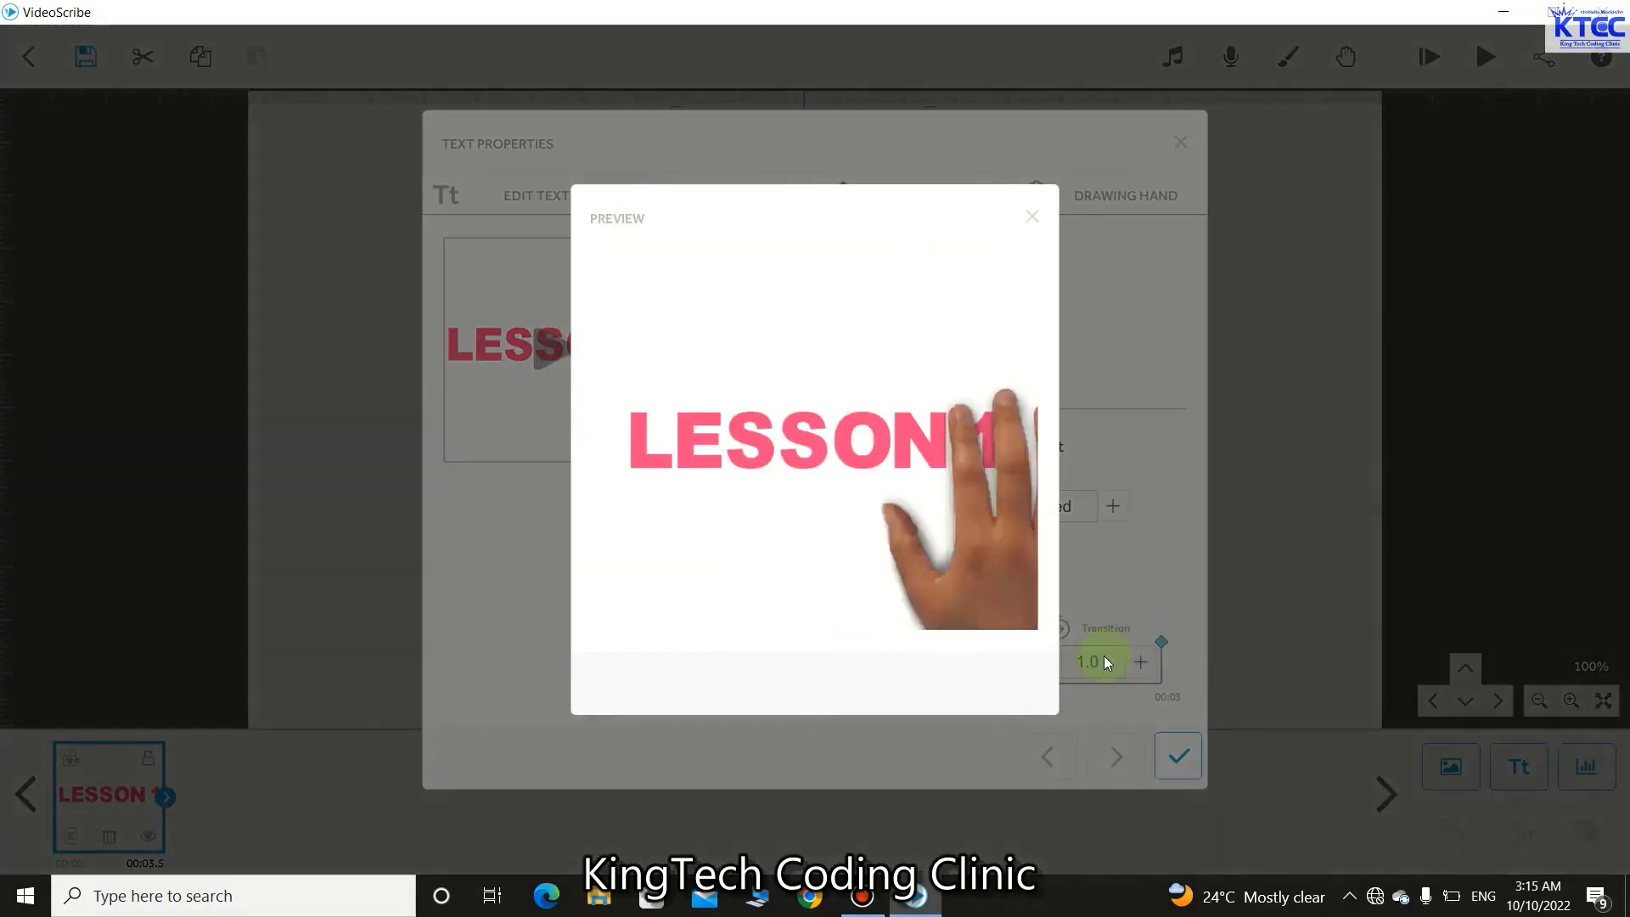
pyautogui.click(1032, 216)
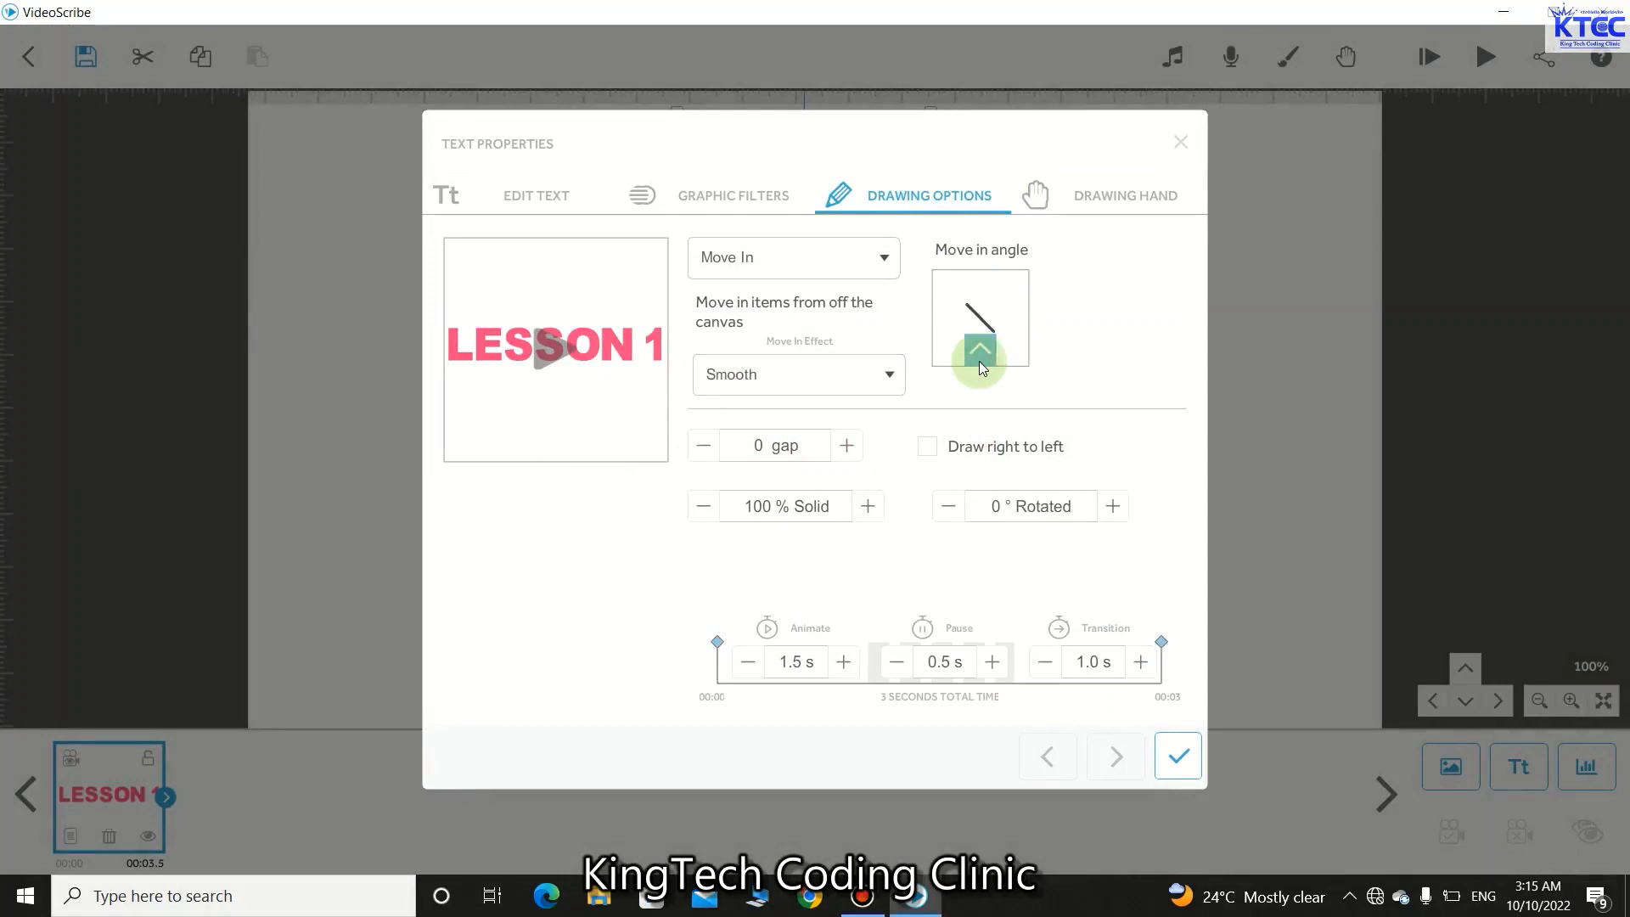
# Step: Try move-in angles from the bottom, the lower-left corner and the top for the text, previewing each one
pyautogui.click(555, 364)
pyautogui.click(1031, 216)
pyautogui.click(938, 353)
pyautogui.click(585, 360)
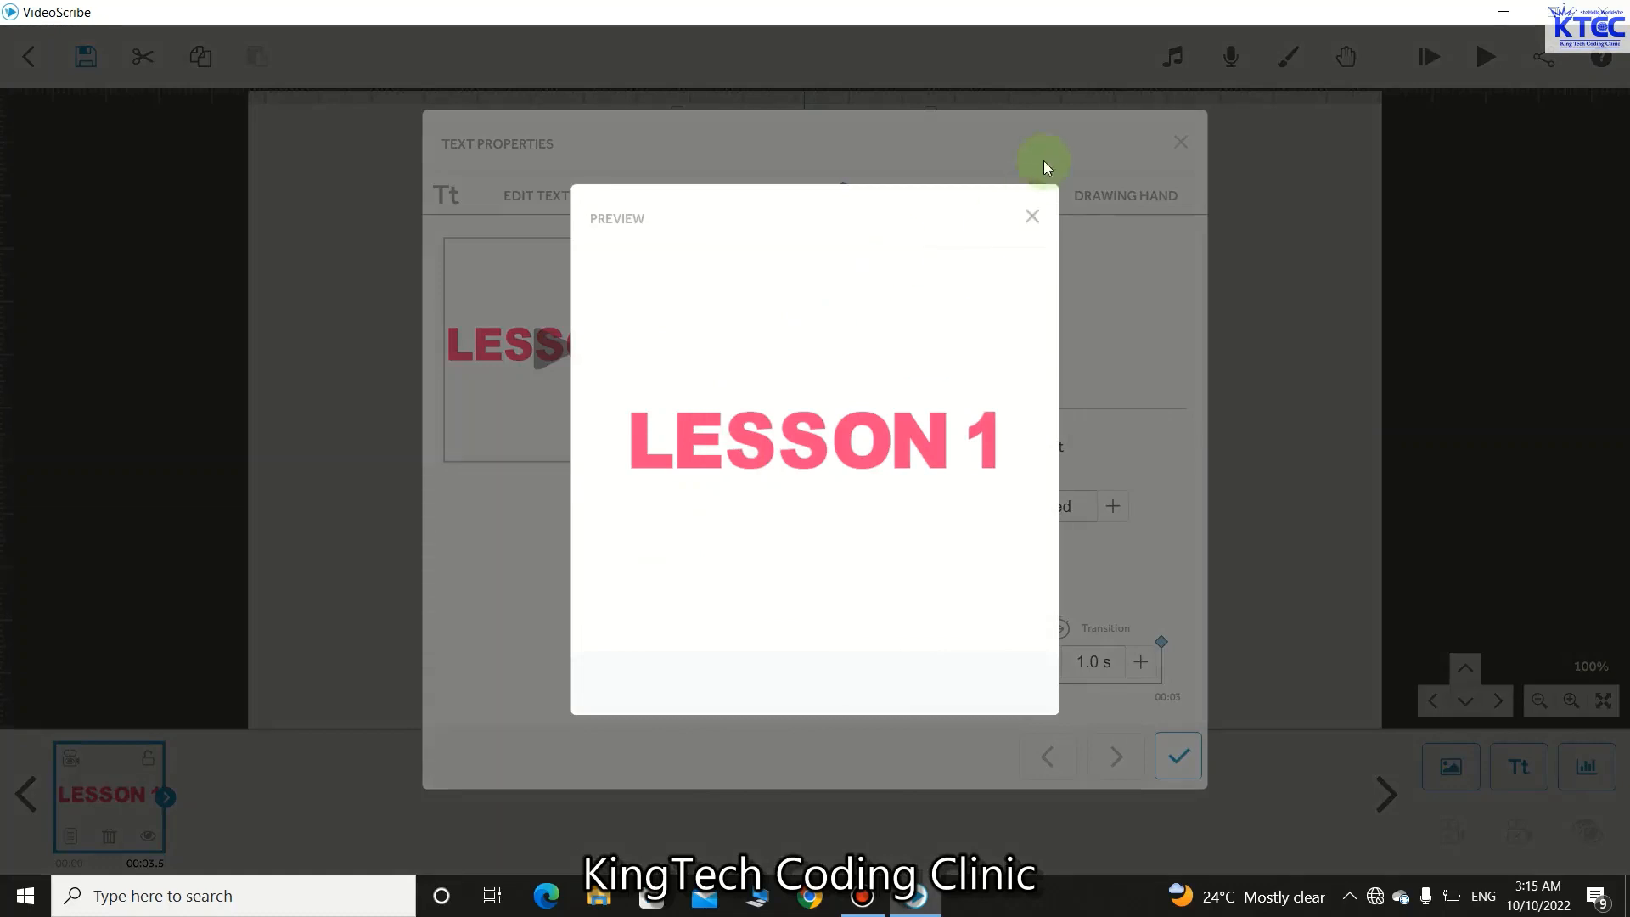
pyautogui.click(1034, 214)
pyautogui.click(964, 305)
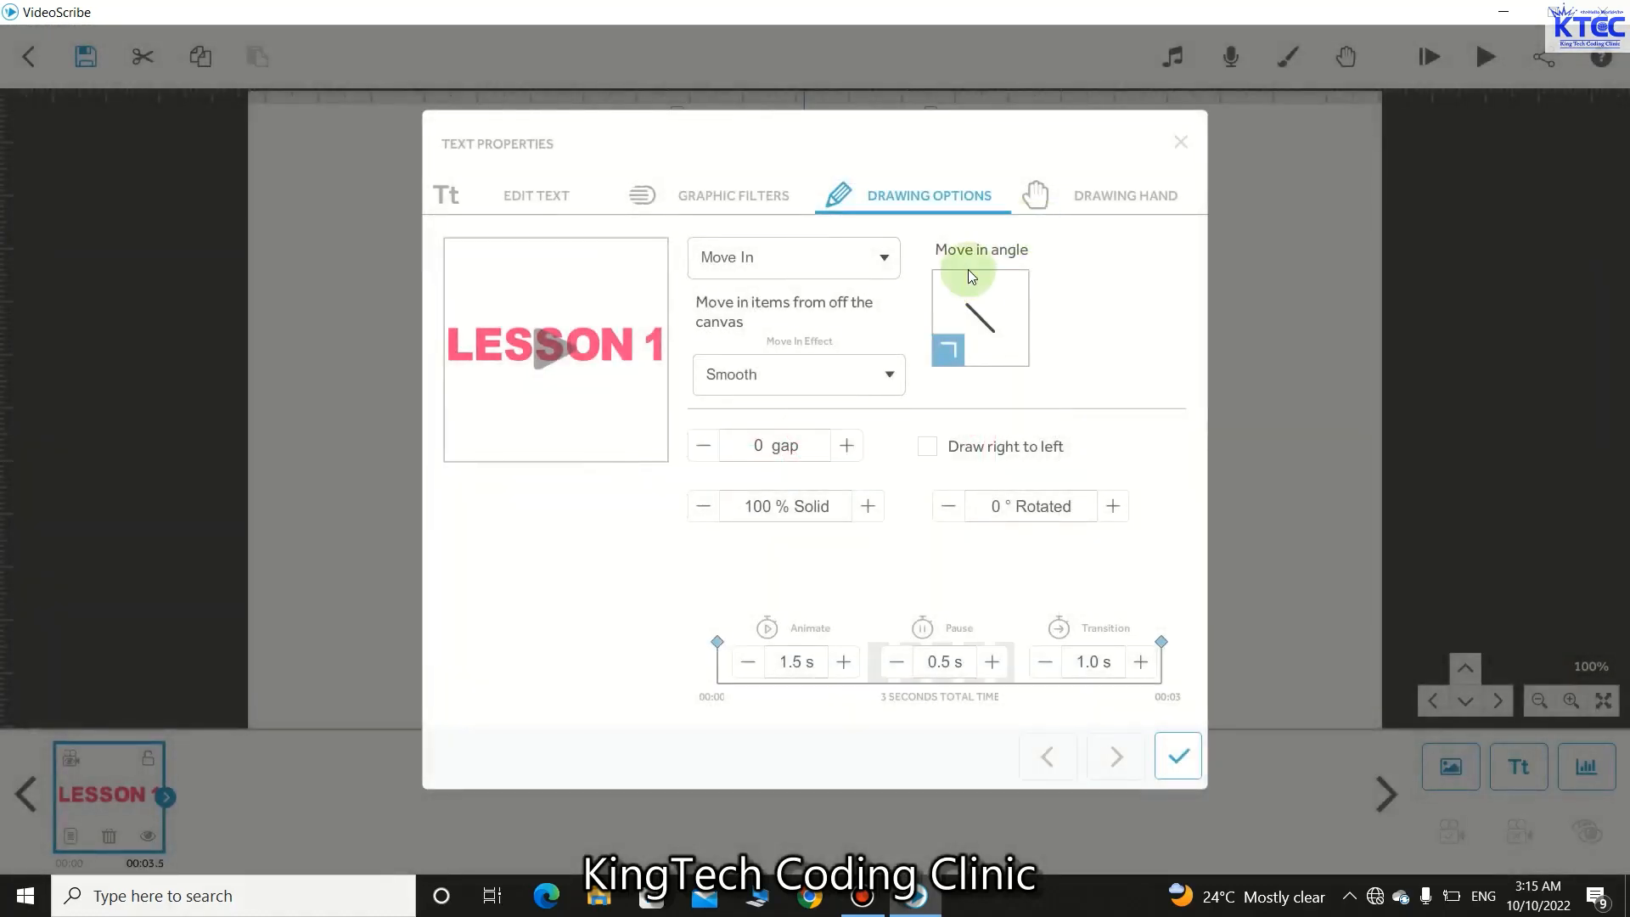
pyautogui.click(976, 284)
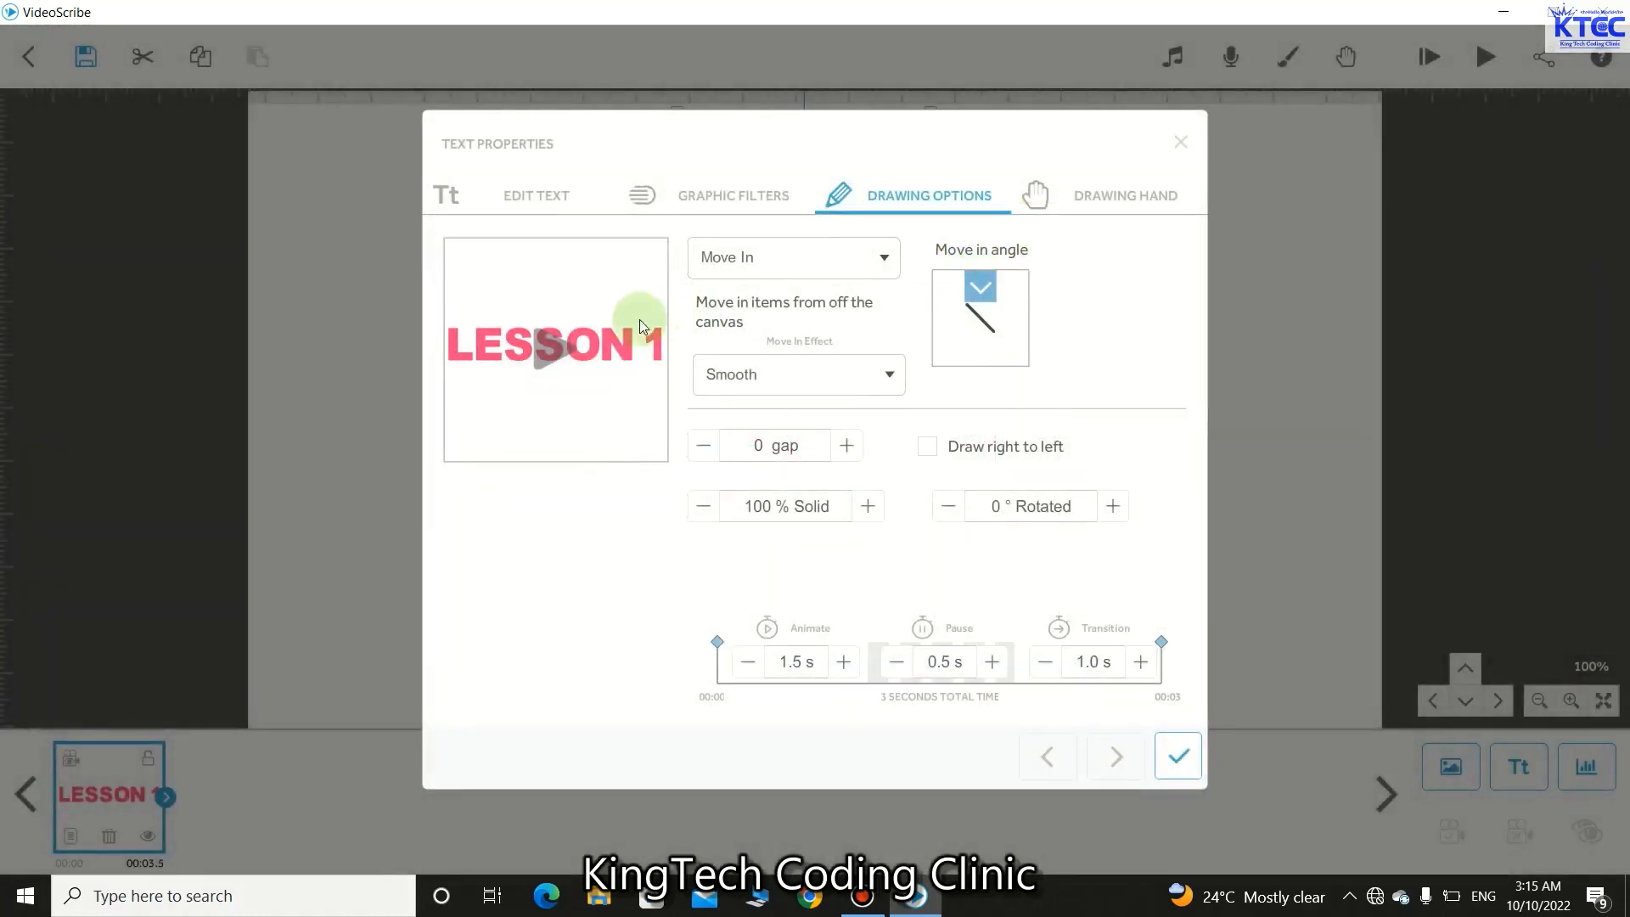
pyautogui.click(548, 340)
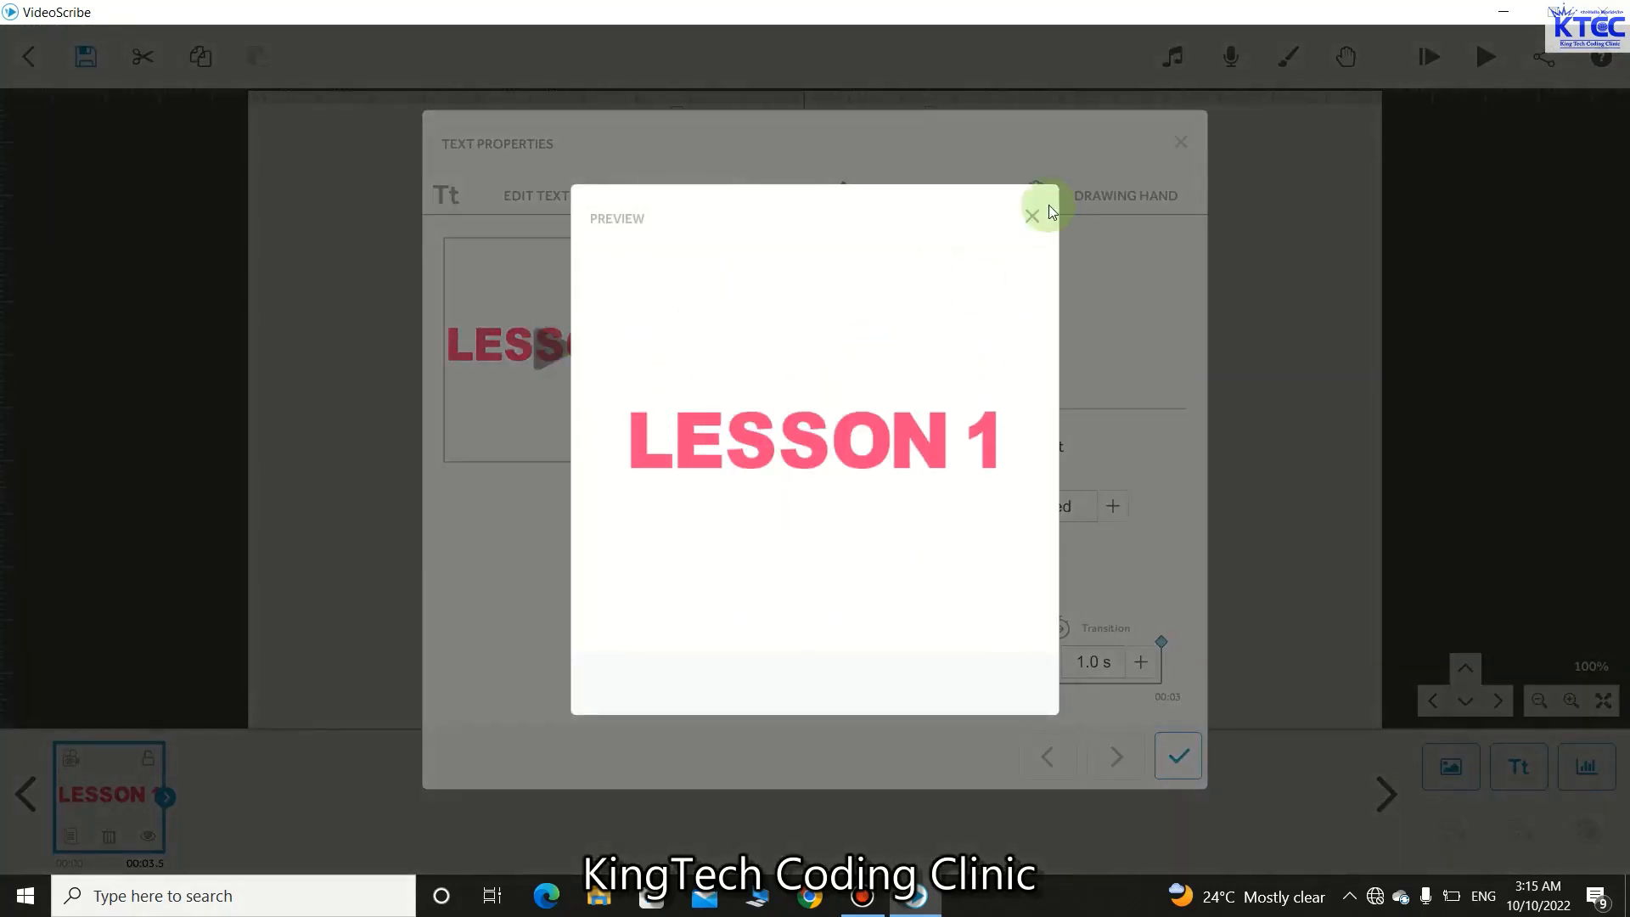
pyautogui.click(1034, 216)
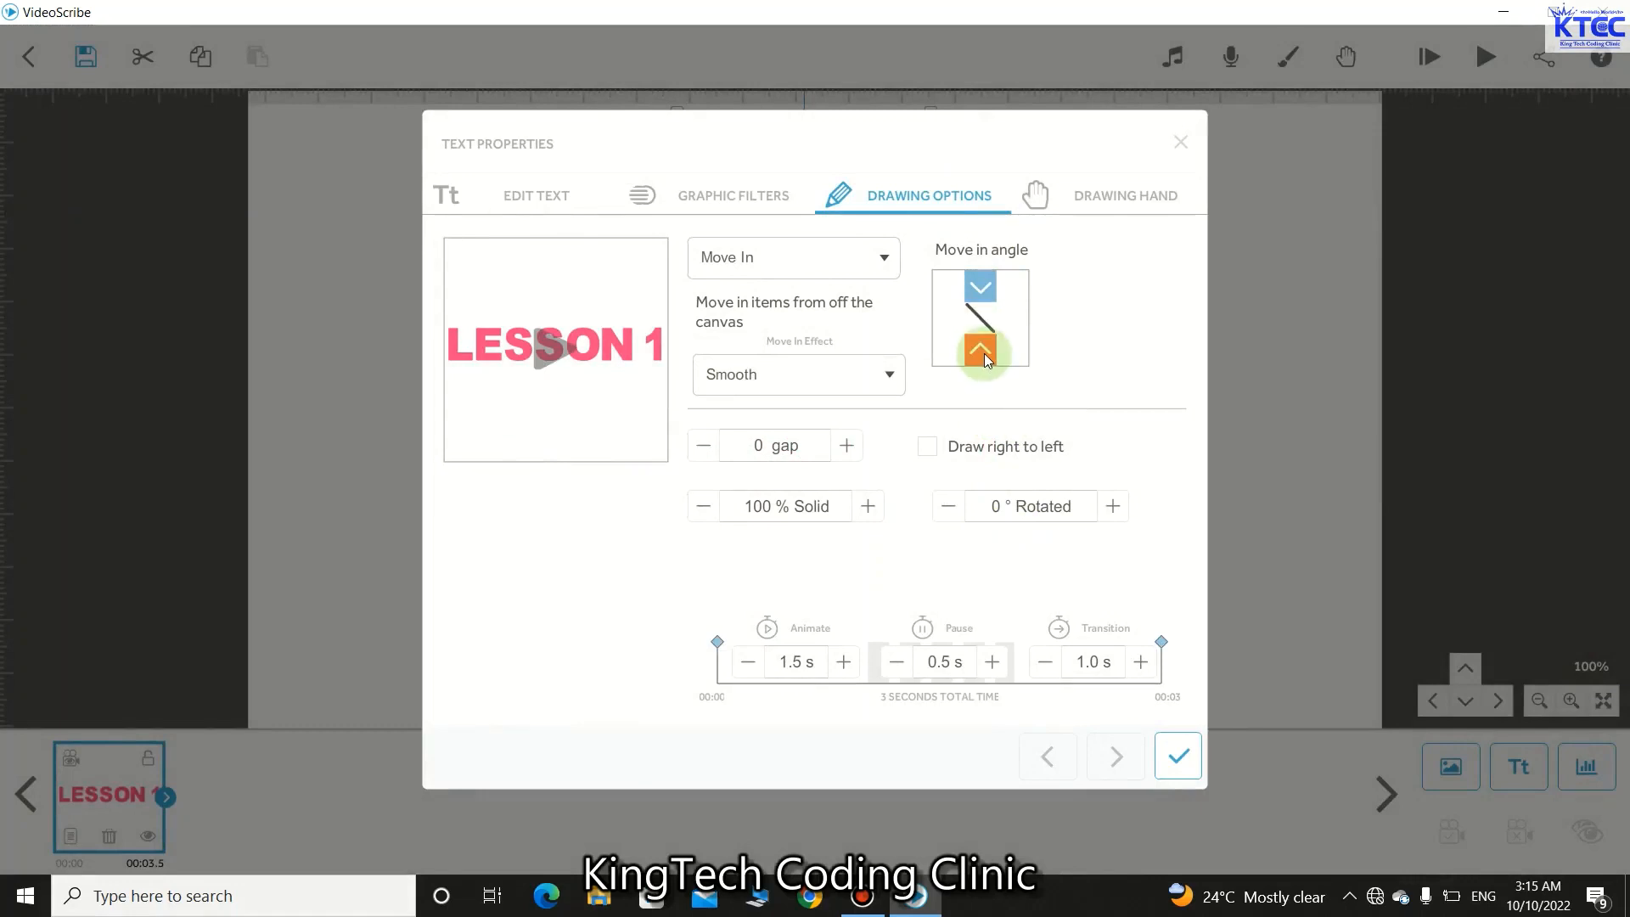
# Step: Set the text's animation type back to Draw and open its drawing hand choices
pyautogui.click(888, 264)
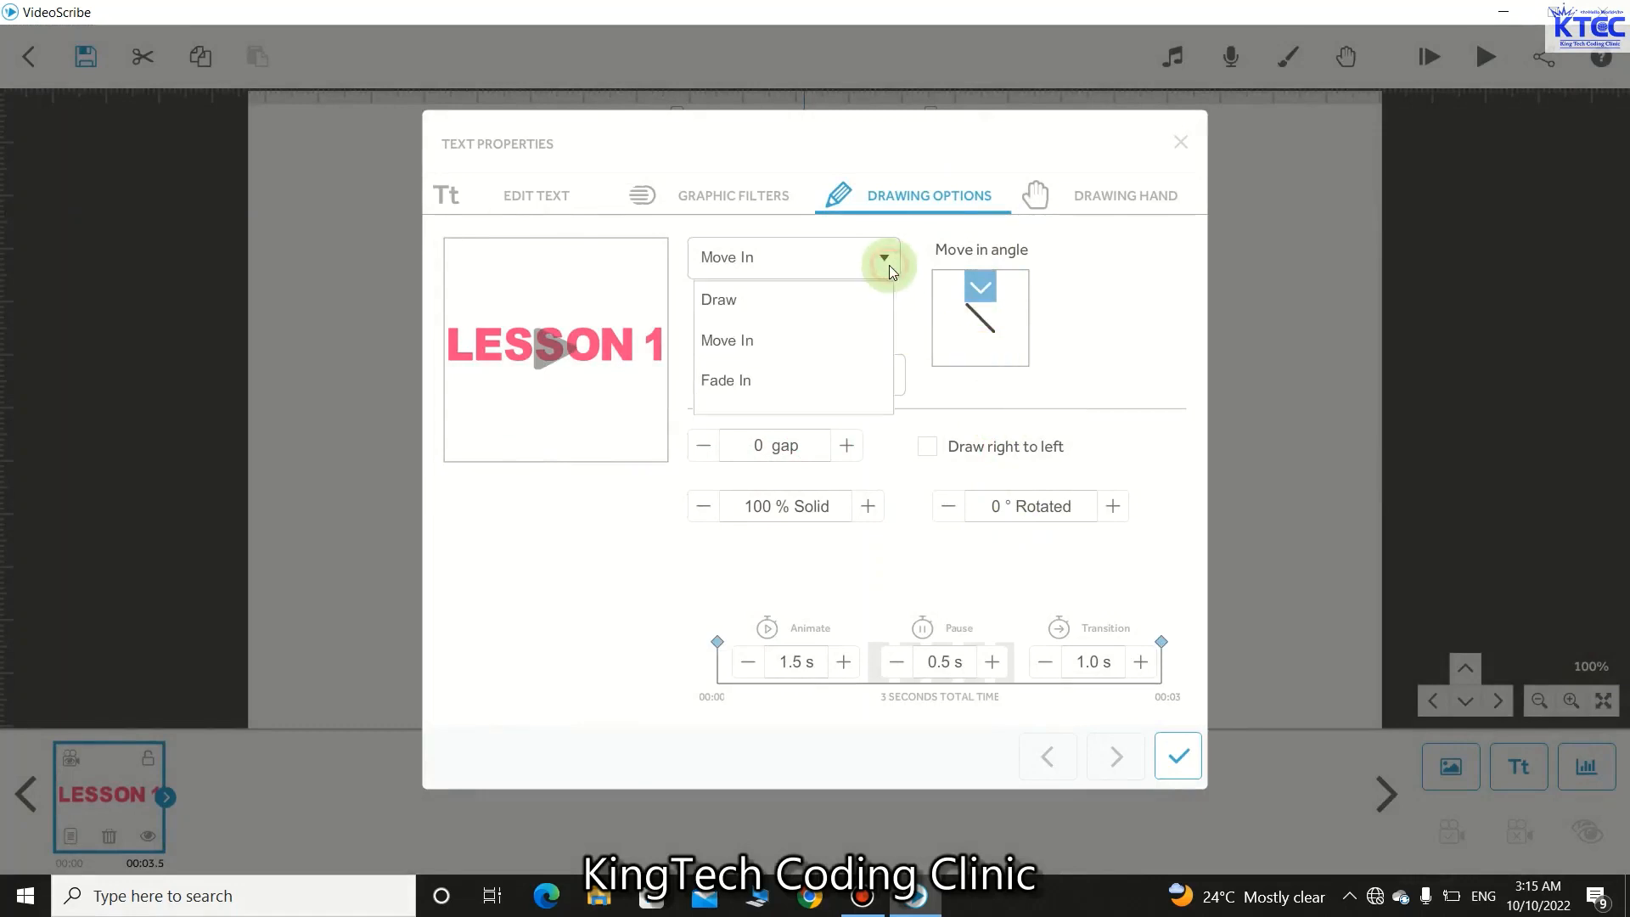
pyautogui.click(730, 304)
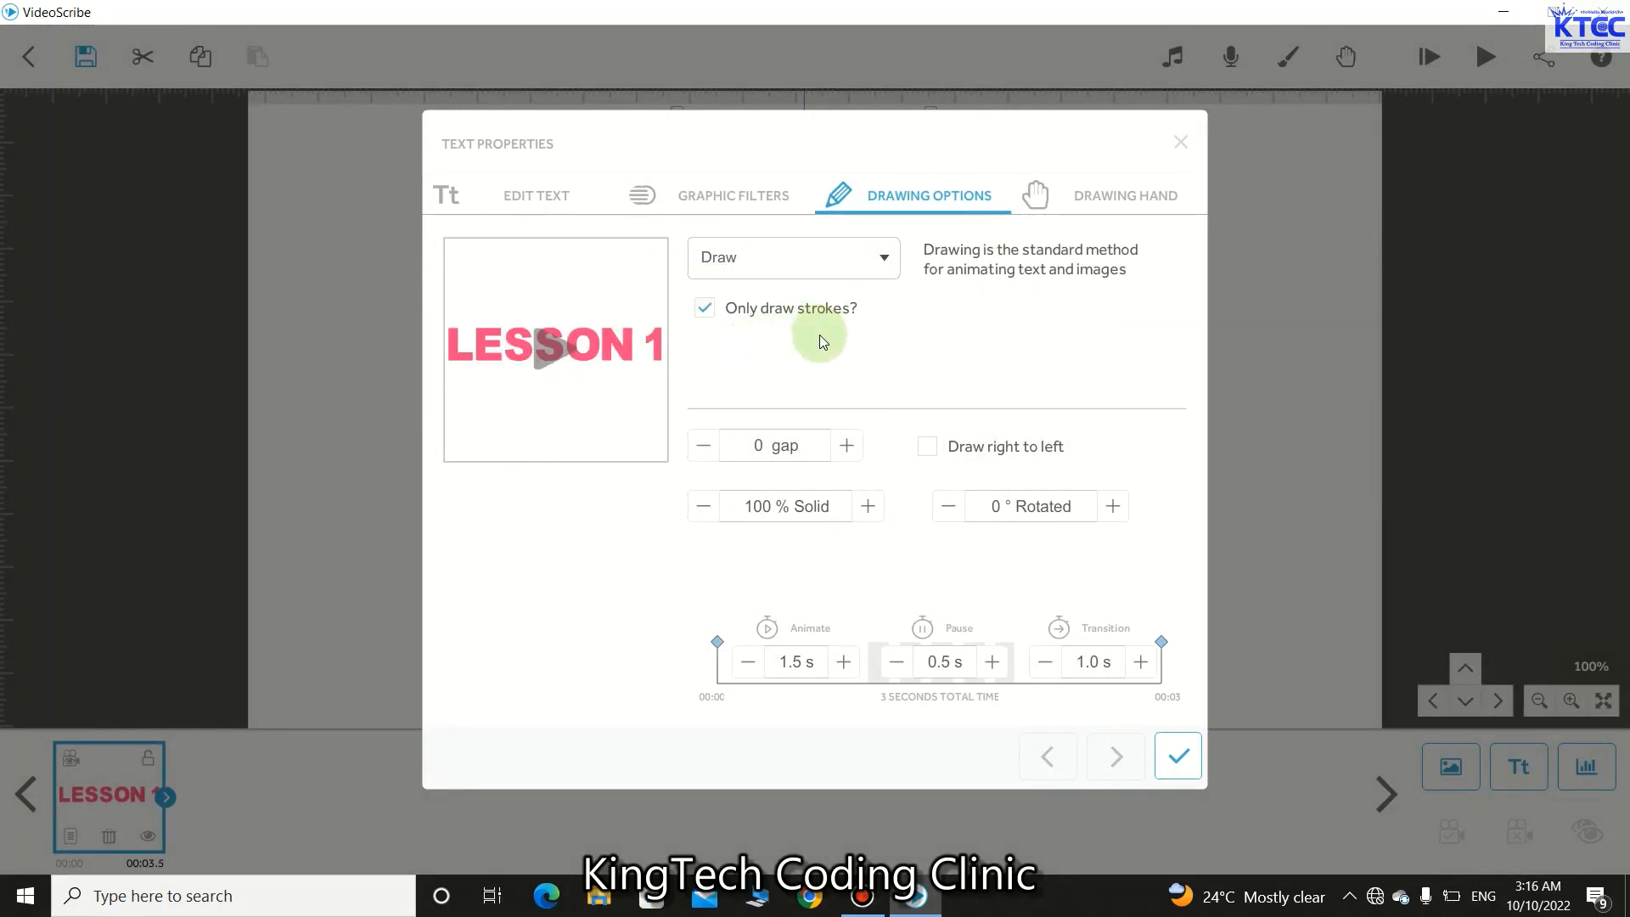
pyautogui.click(1110, 195)
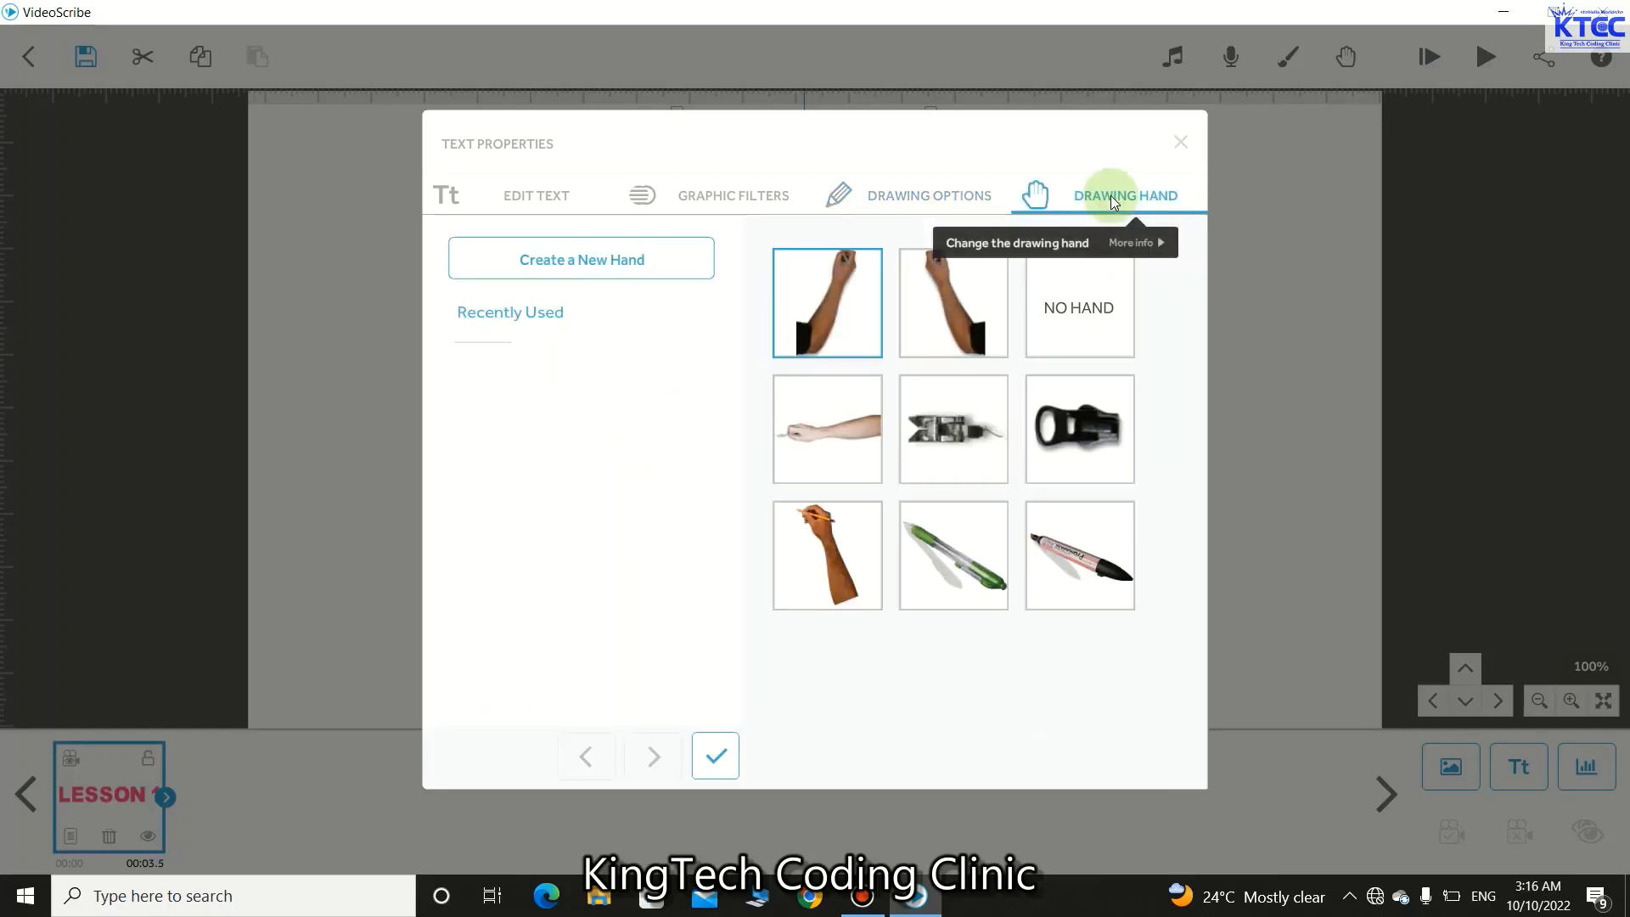
# Step: Choose the hand holding an orange pencil as the drawing hand for the LESSON 1 text and preview the animation
pyautogui.click(837, 552)
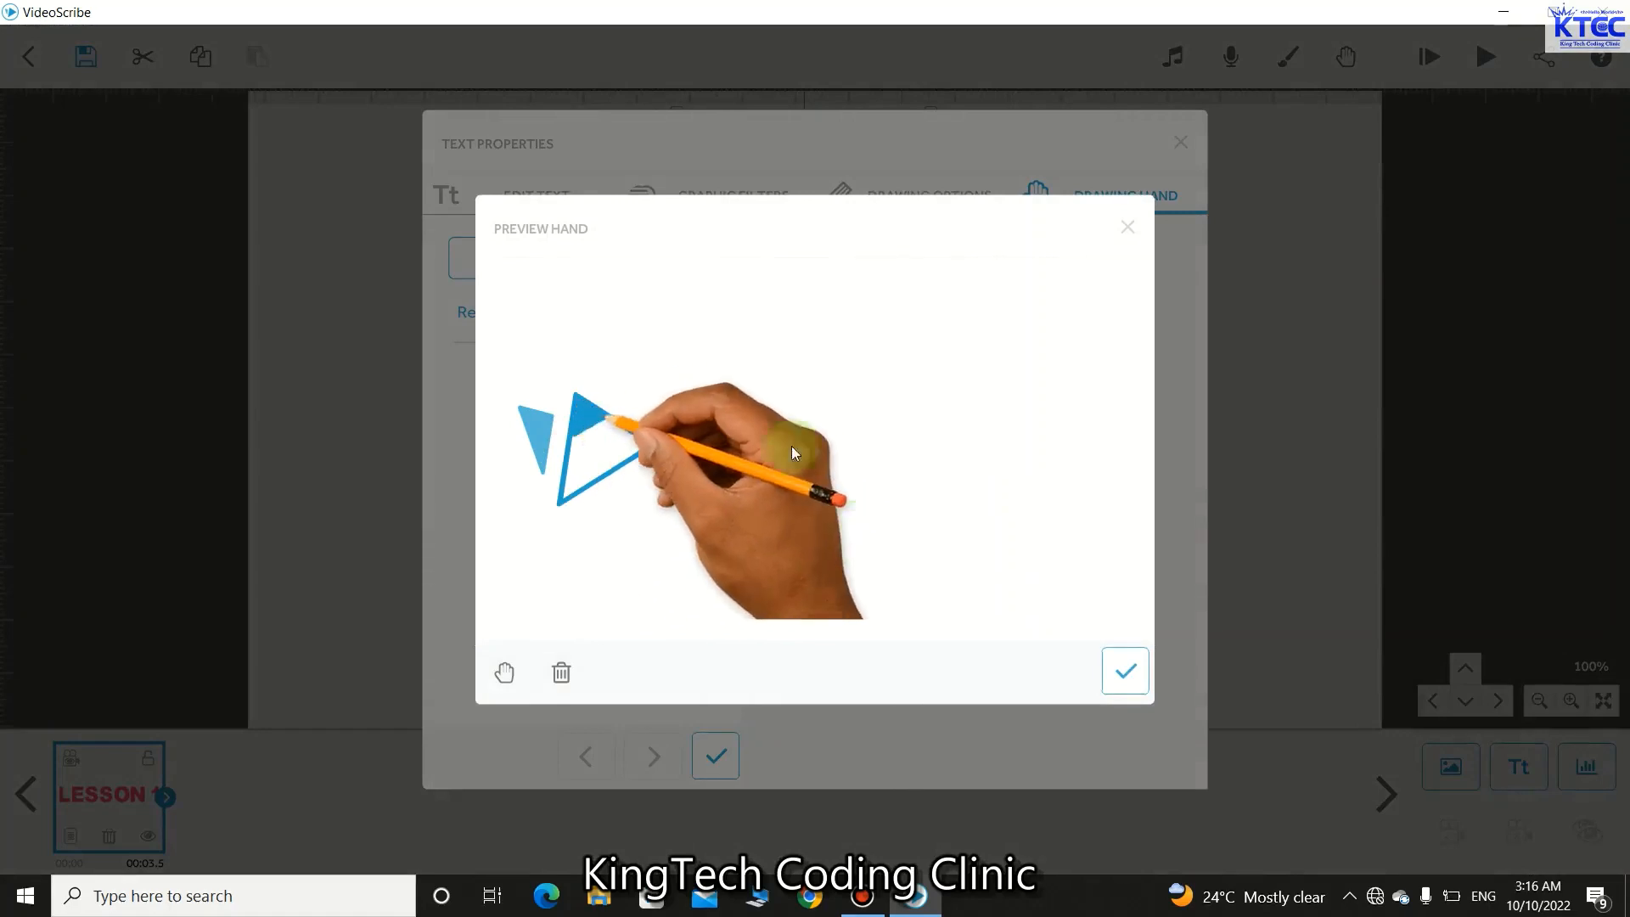
pyautogui.click(1130, 674)
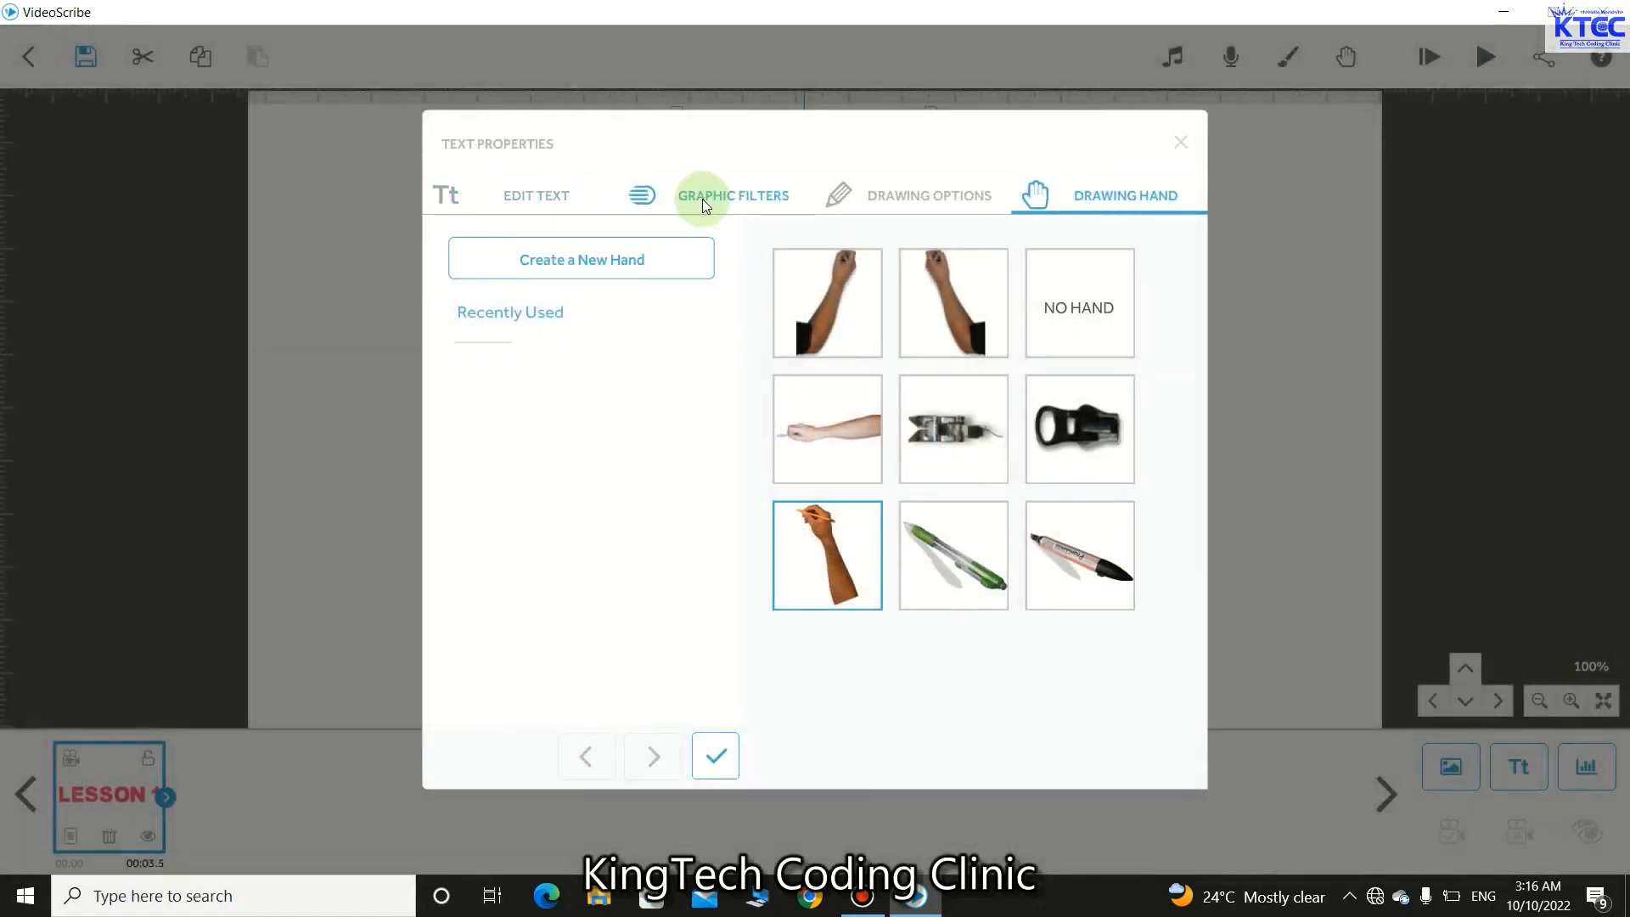
pyautogui.click(893, 202)
pyautogui.click(538, 363)
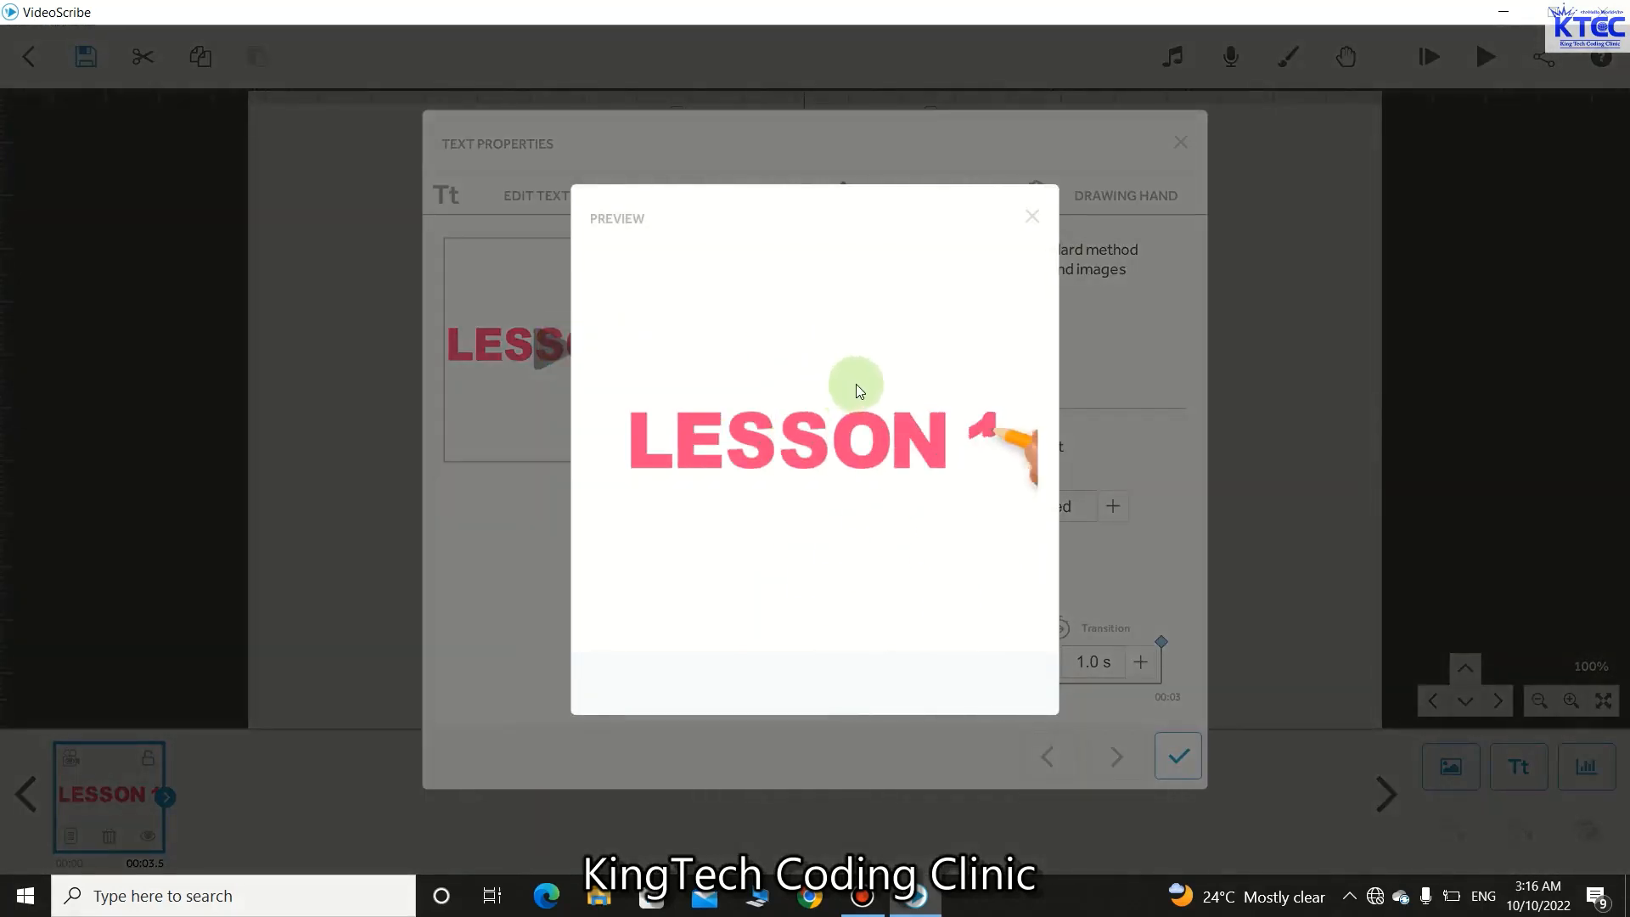
pyautogui.click(1030, 218)
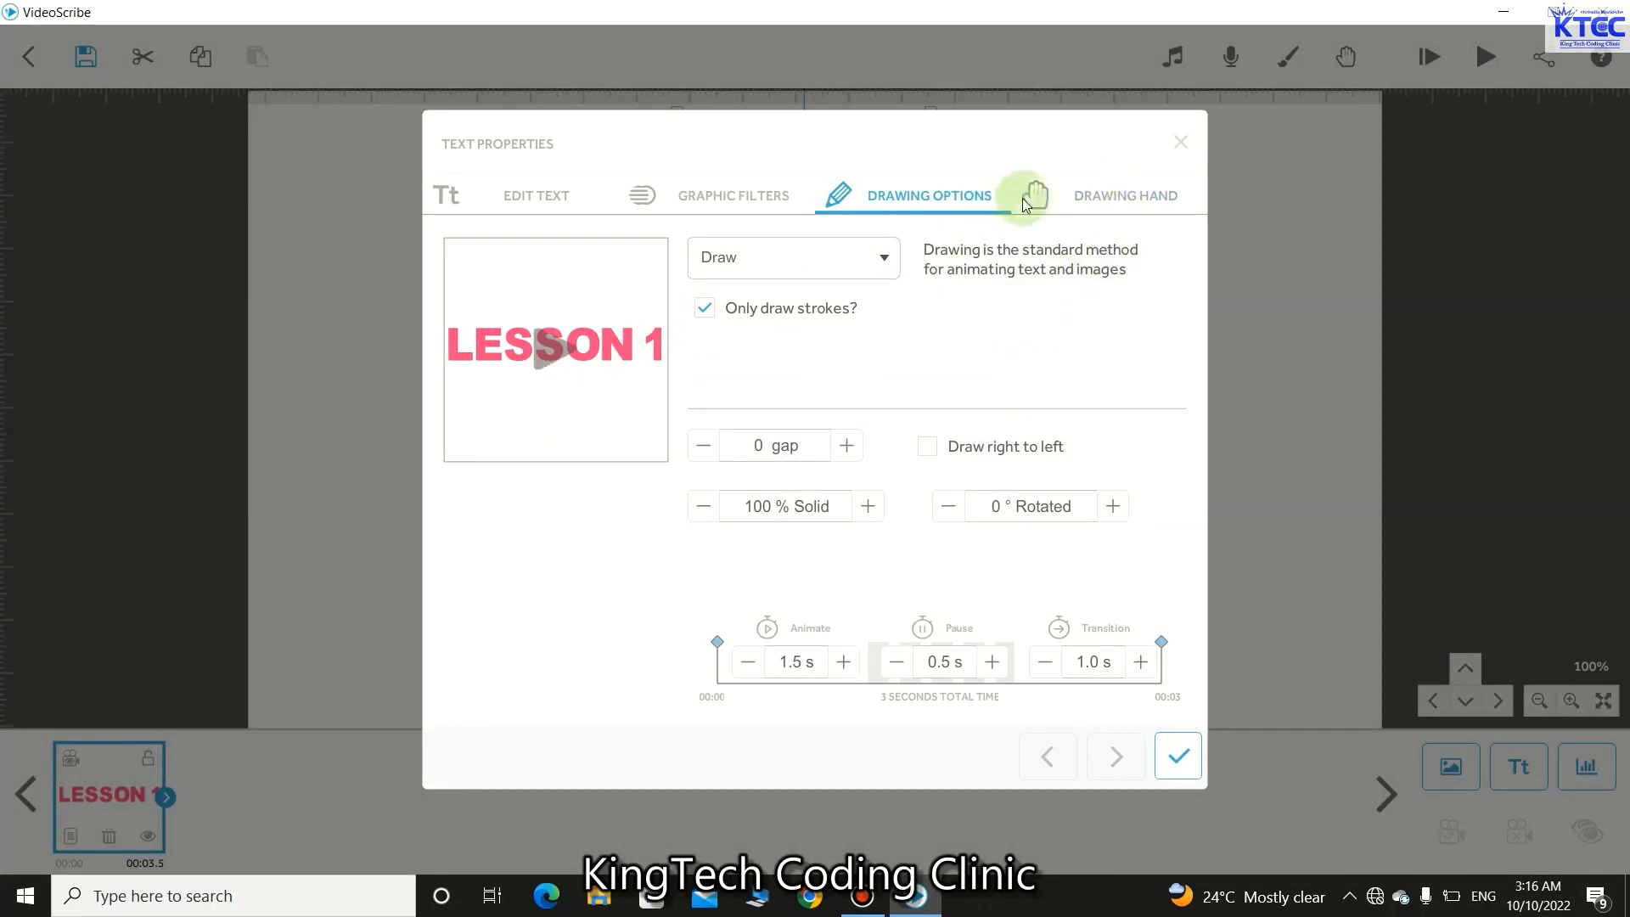
# Step: Try the No Hand option for the LESSON 1 text and preview the drawing animation
pyautogui.click(1131, 212)
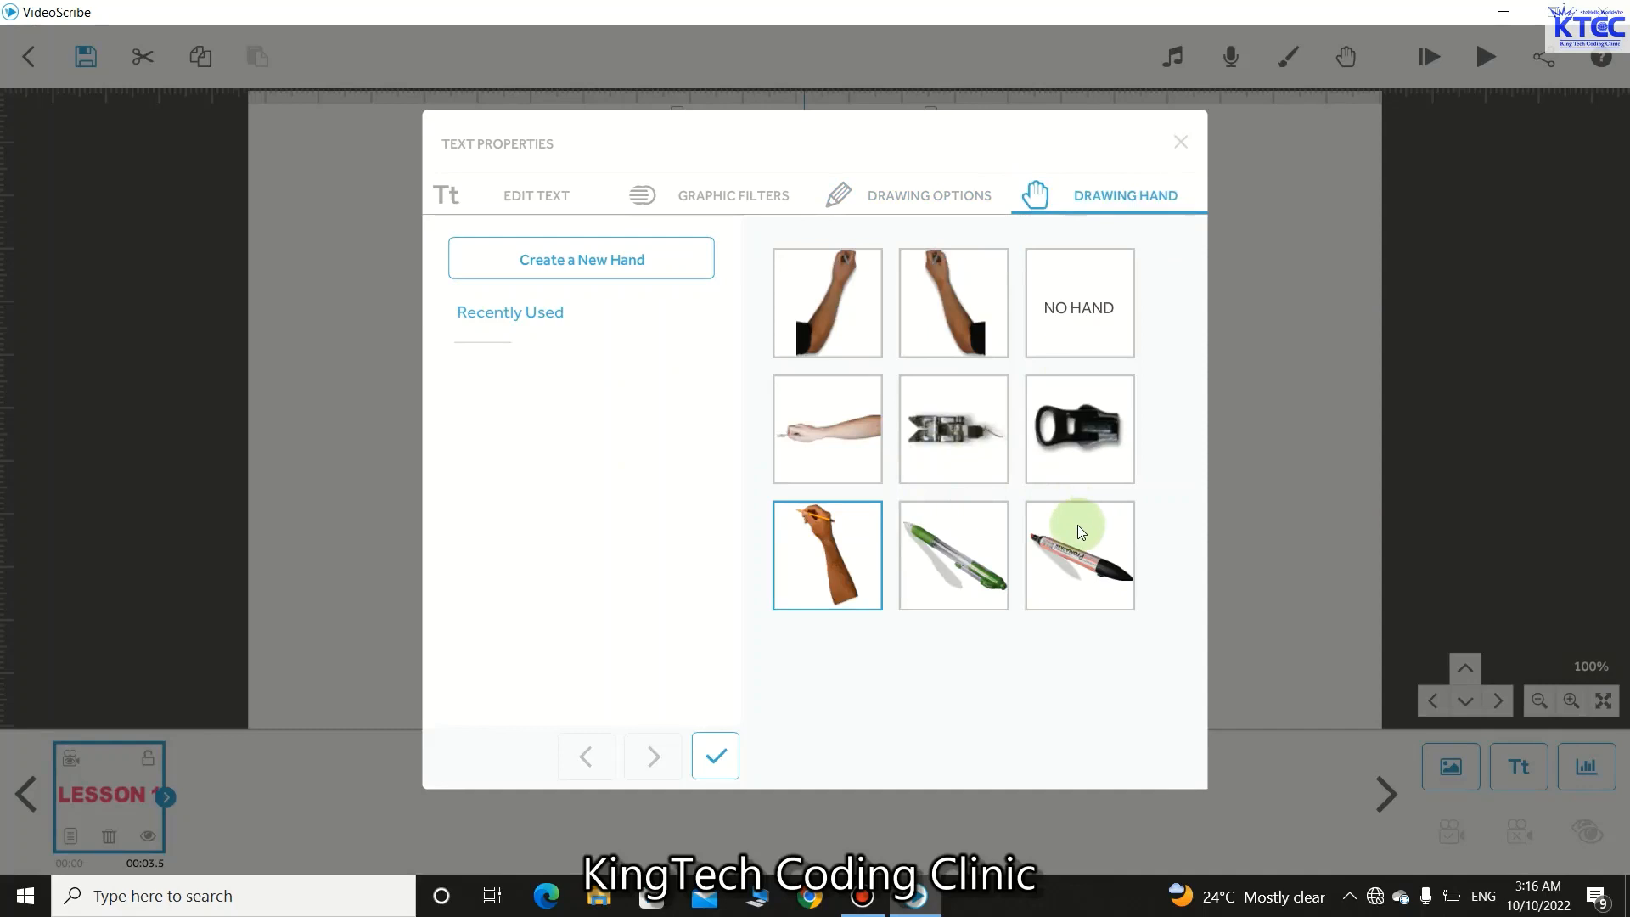
pyautogui.click(1095, 331)
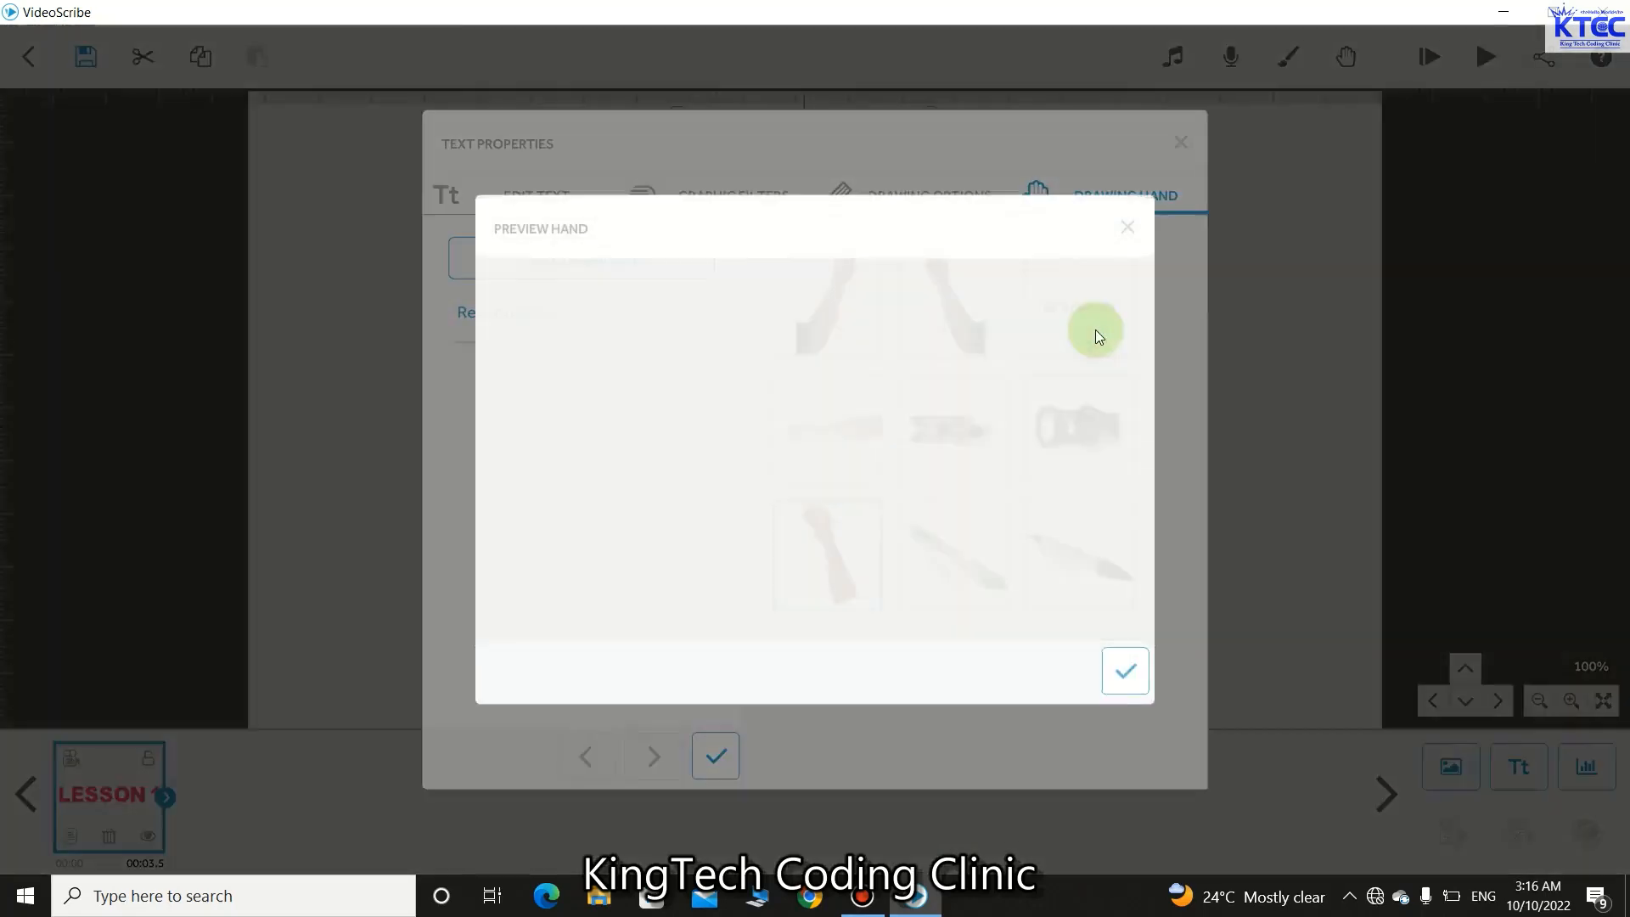
pyautogui.click(1129, 679)
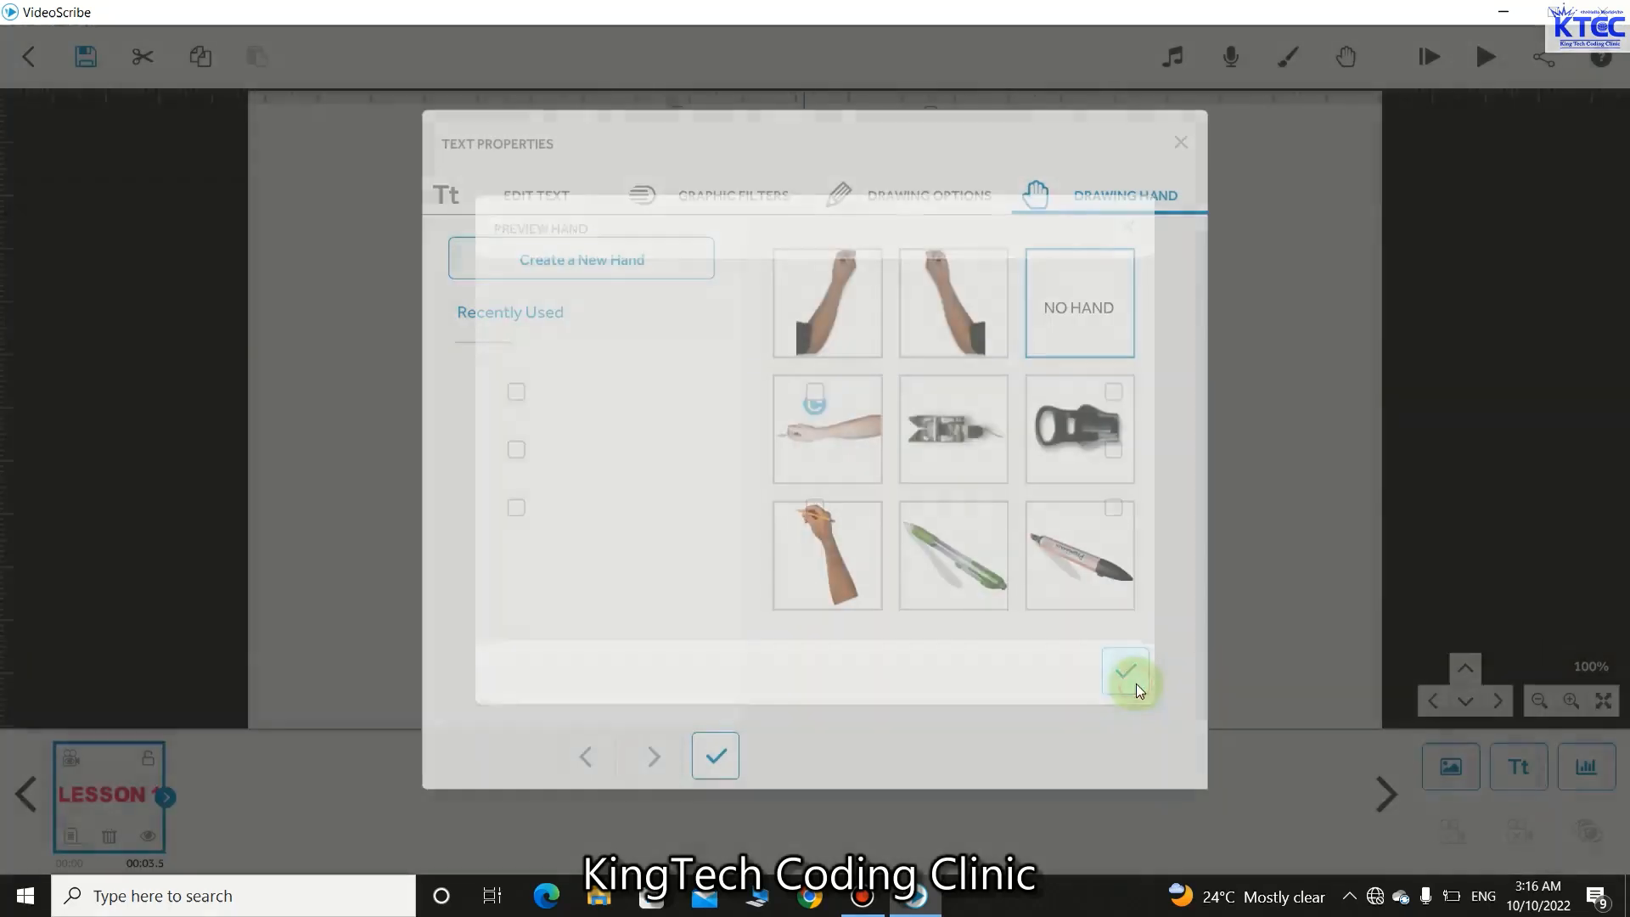
pyautogui.click(874, 196)
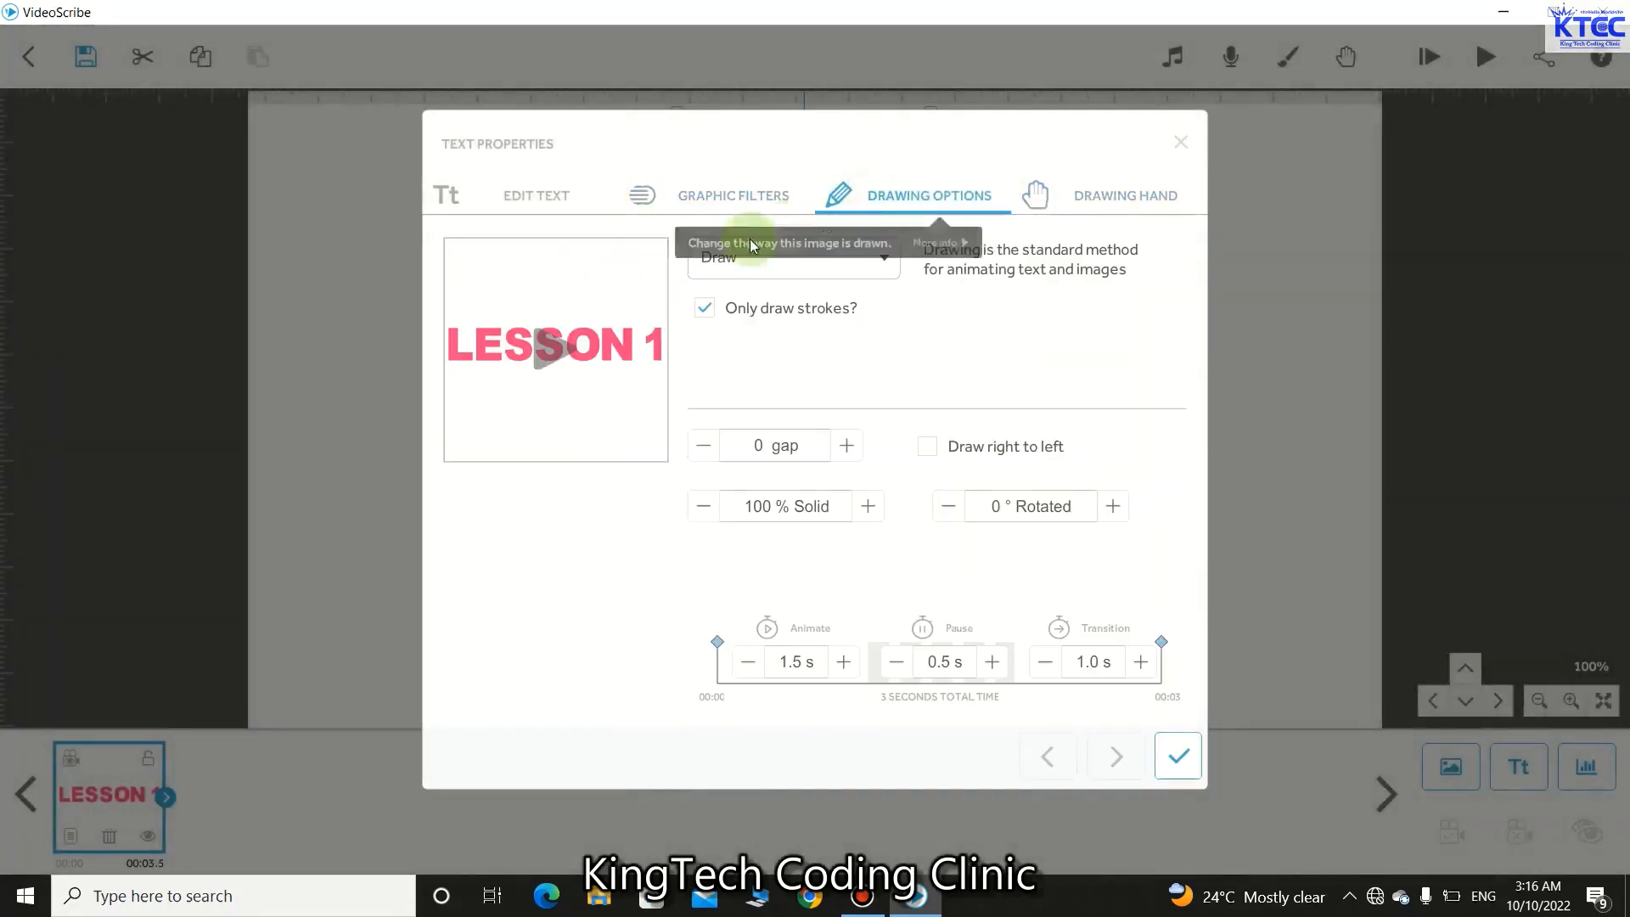
pyautogui.click(552, 351)
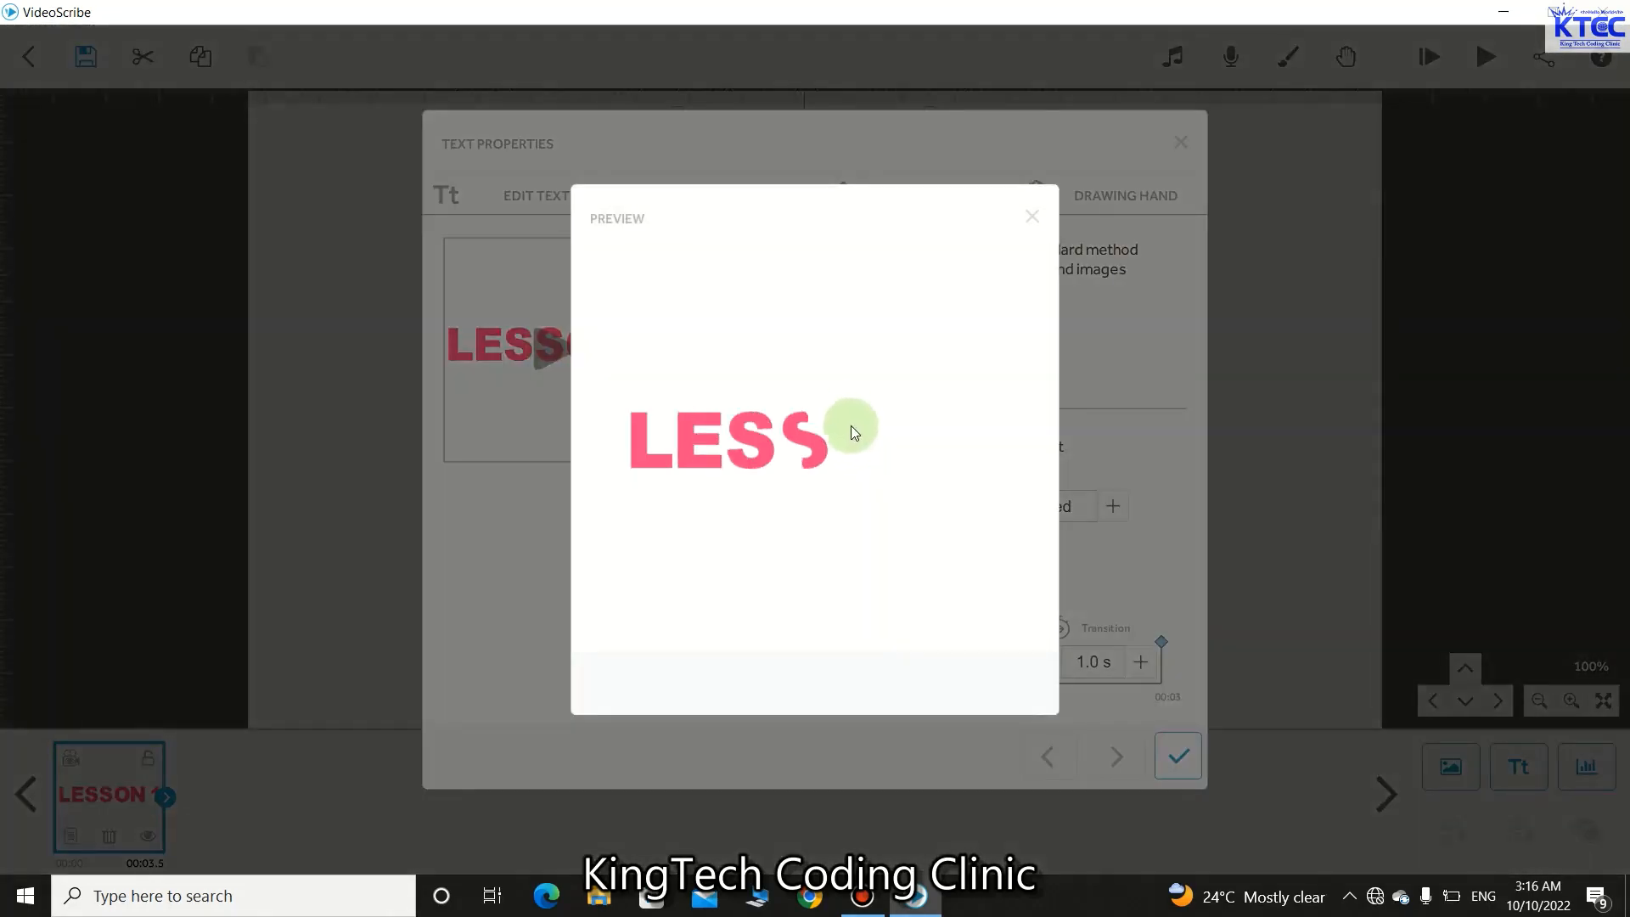
pyautogui.click(1031, 217)
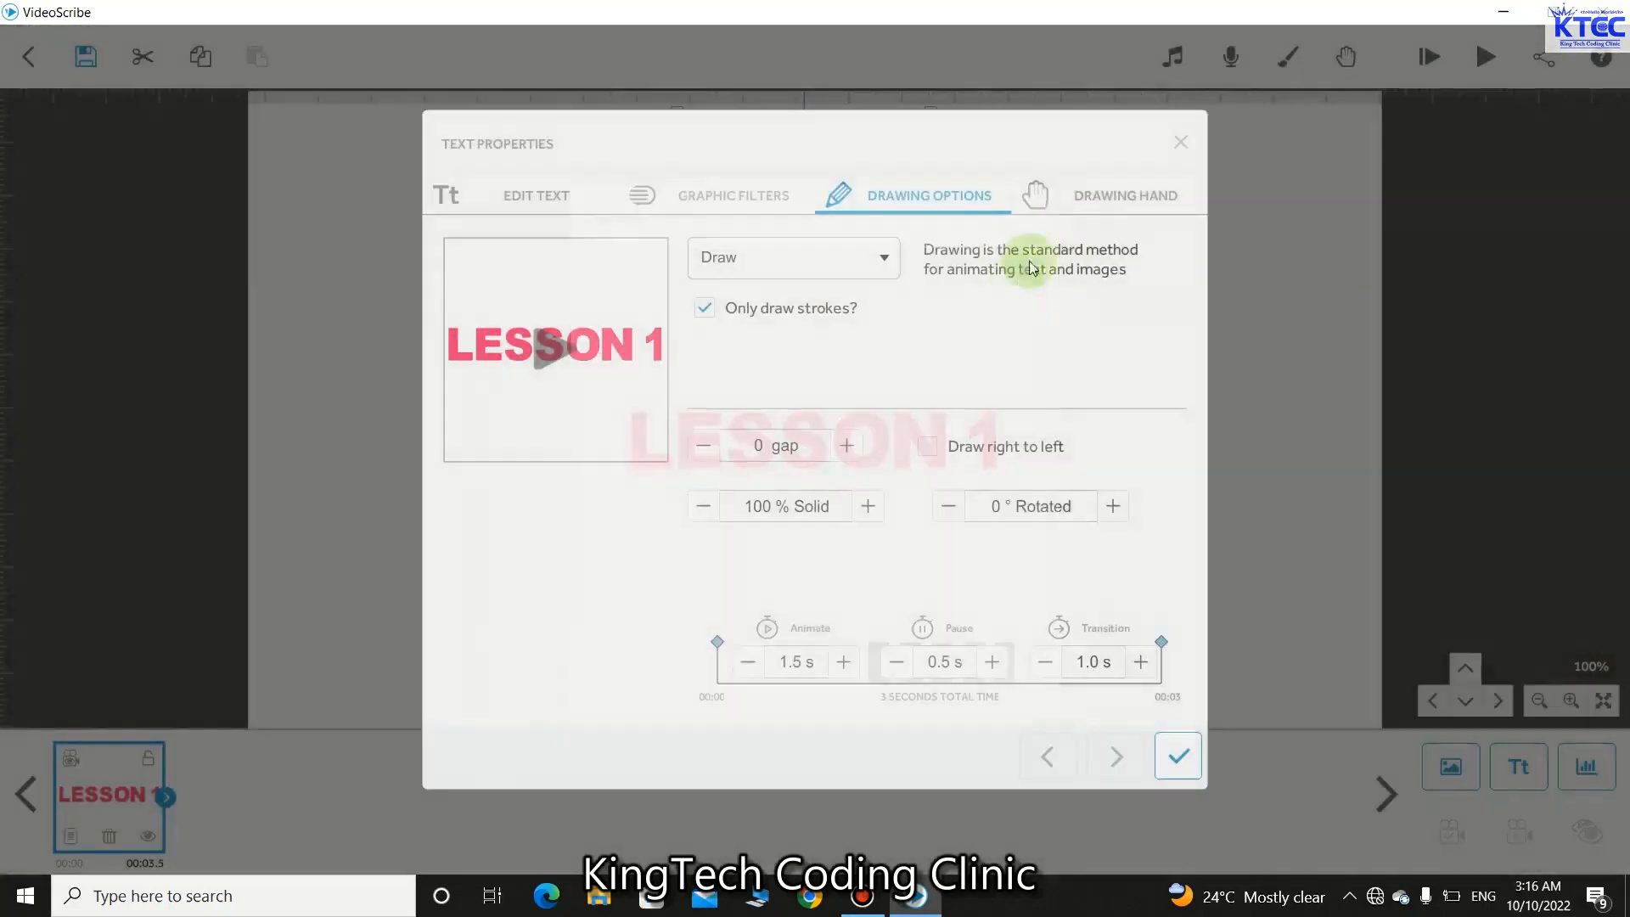
# Step: Set the orange pencil hand as the drawing hand again and apply the LESSON 1 text properties
pyautogui.click(1102, 197)
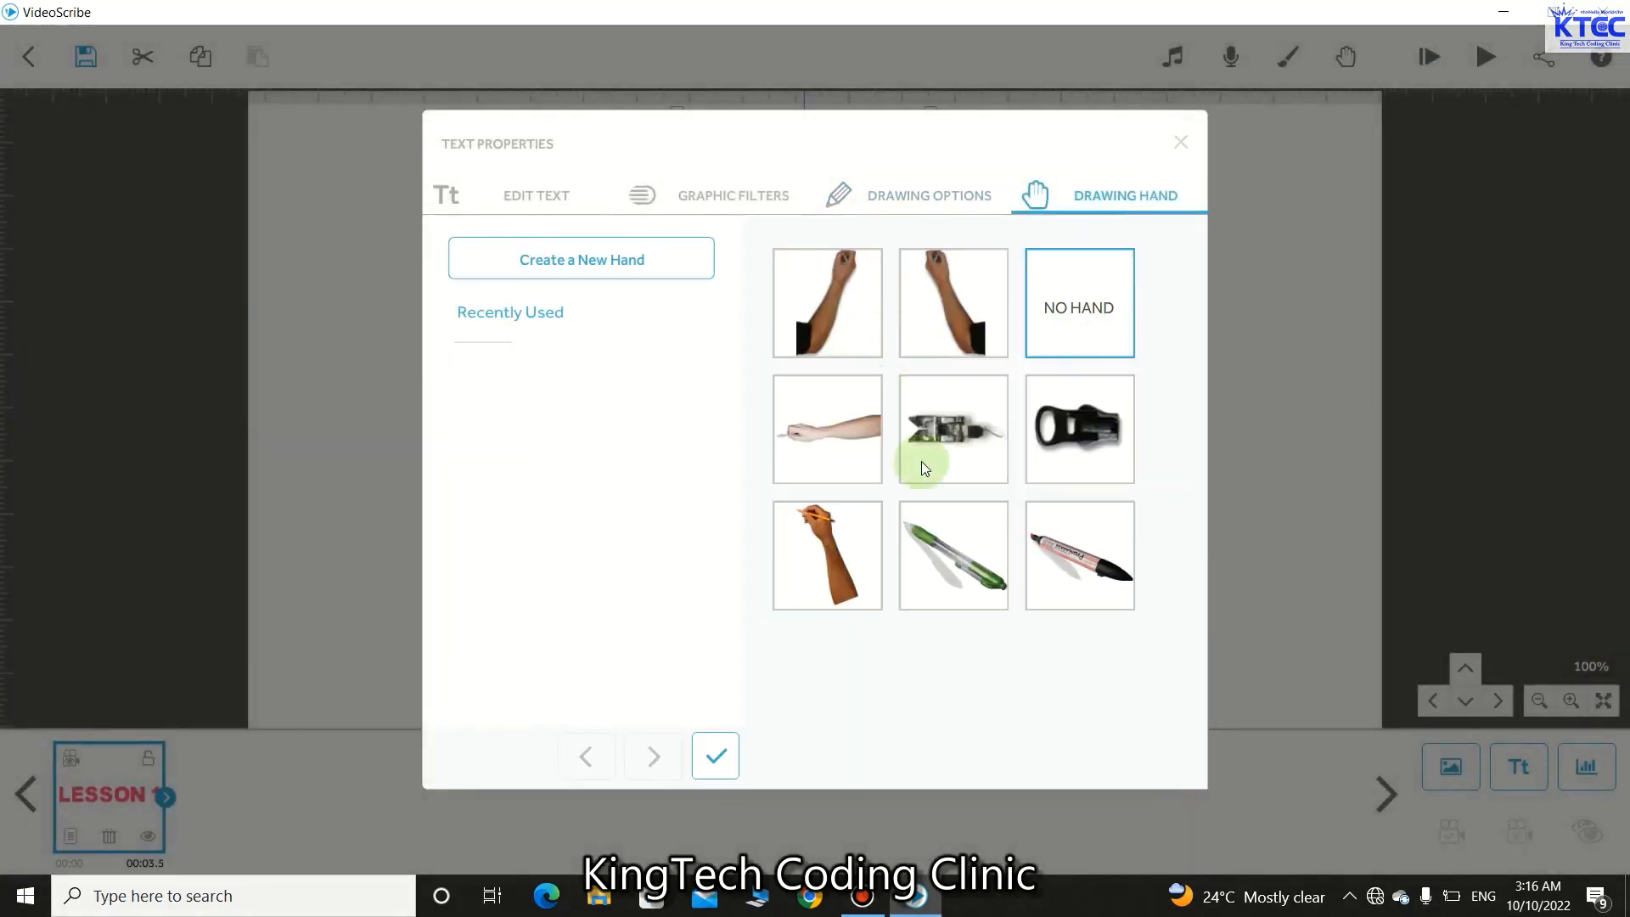
pyautogui.click(815, 565)
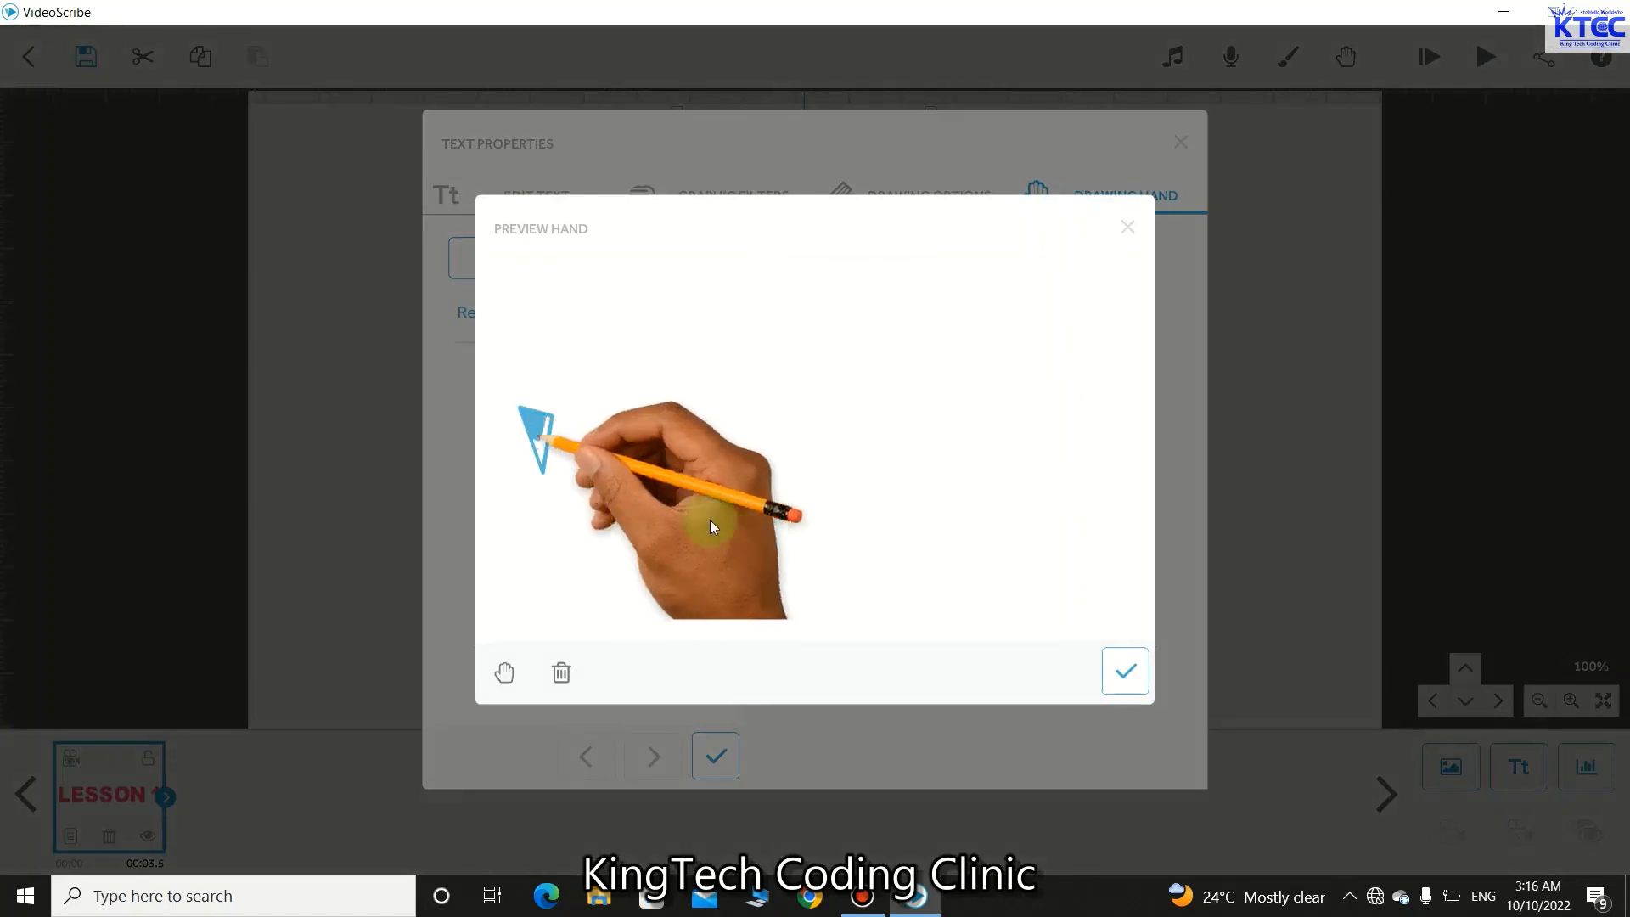
pyautogui.click(1124, 670)
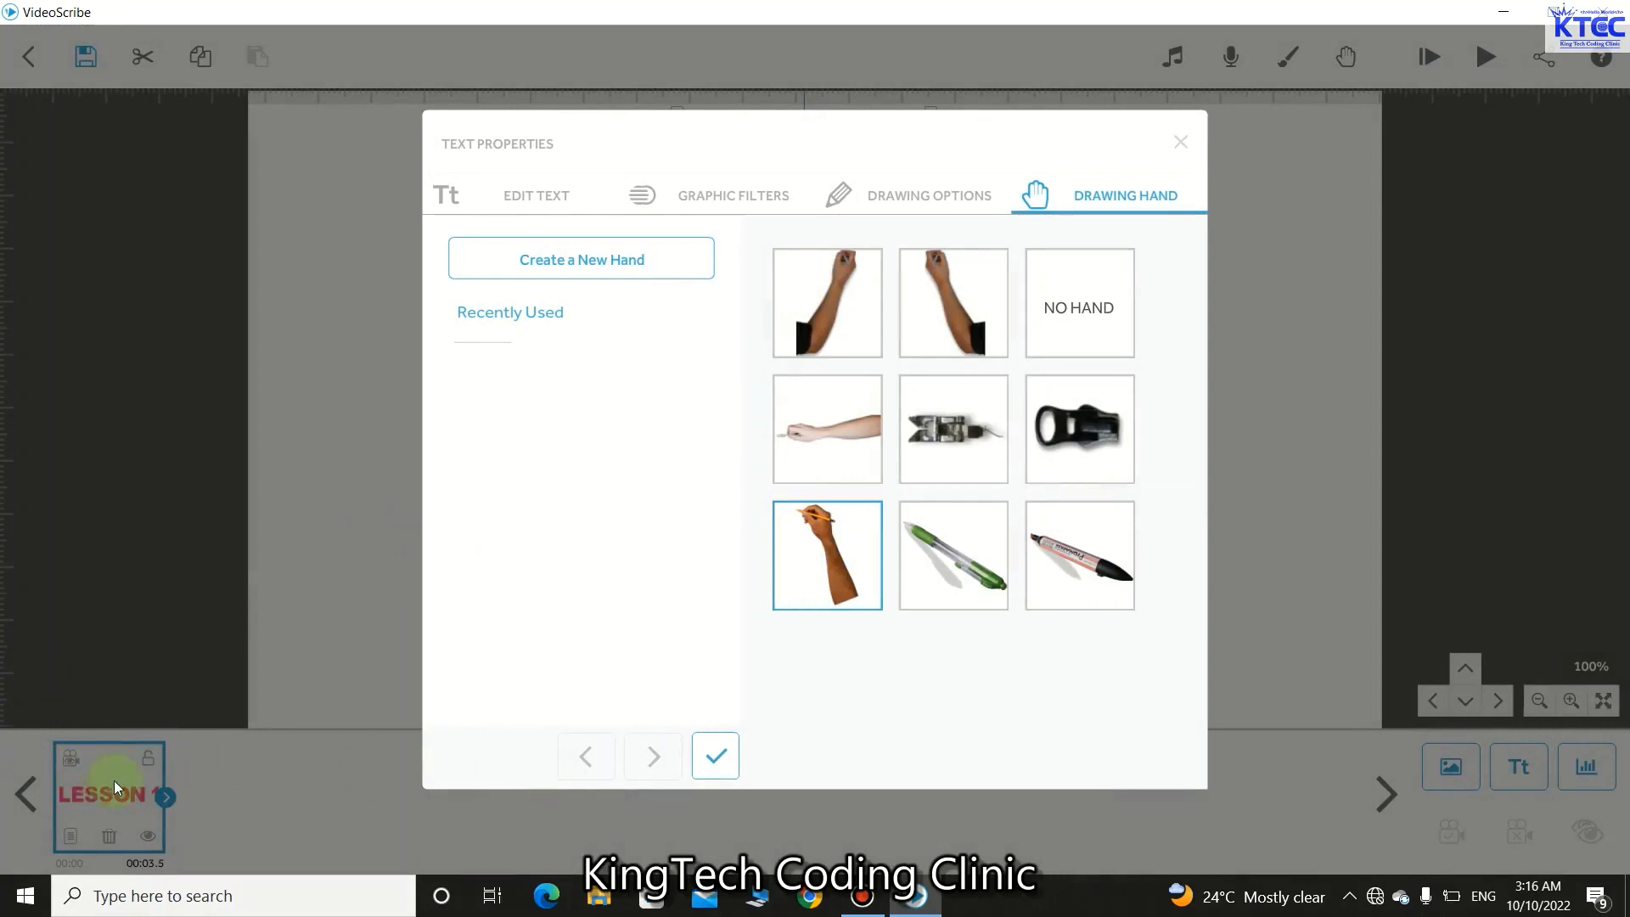
pyautogui.click(714, 755)
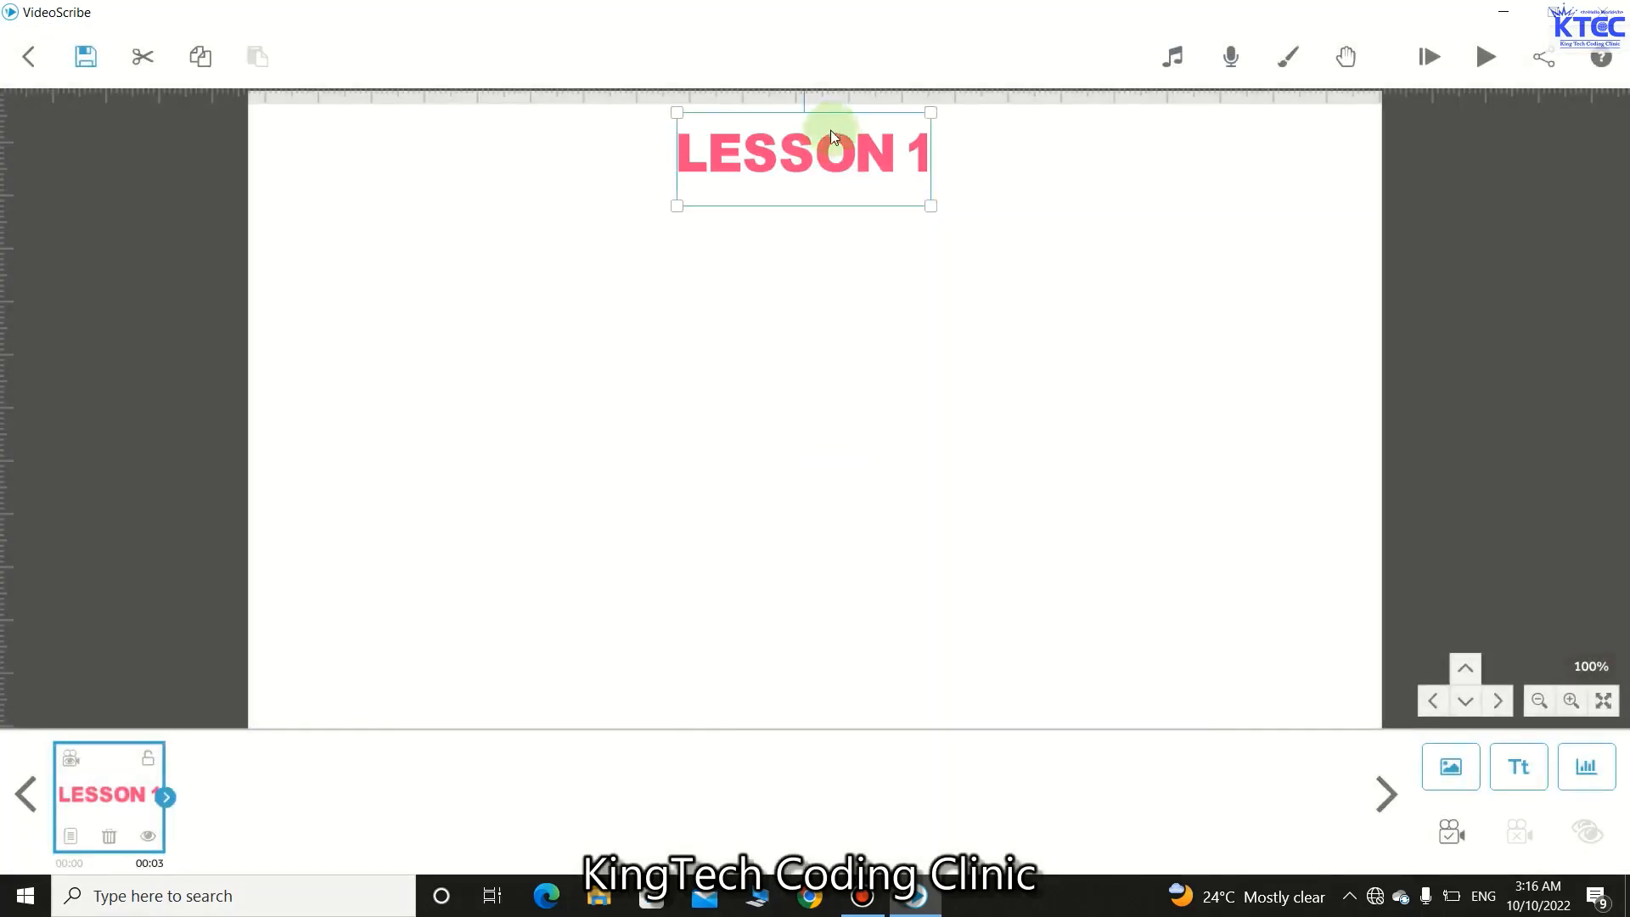
pyautogui.click(746, 291)
pyautogui.click(791, 170)
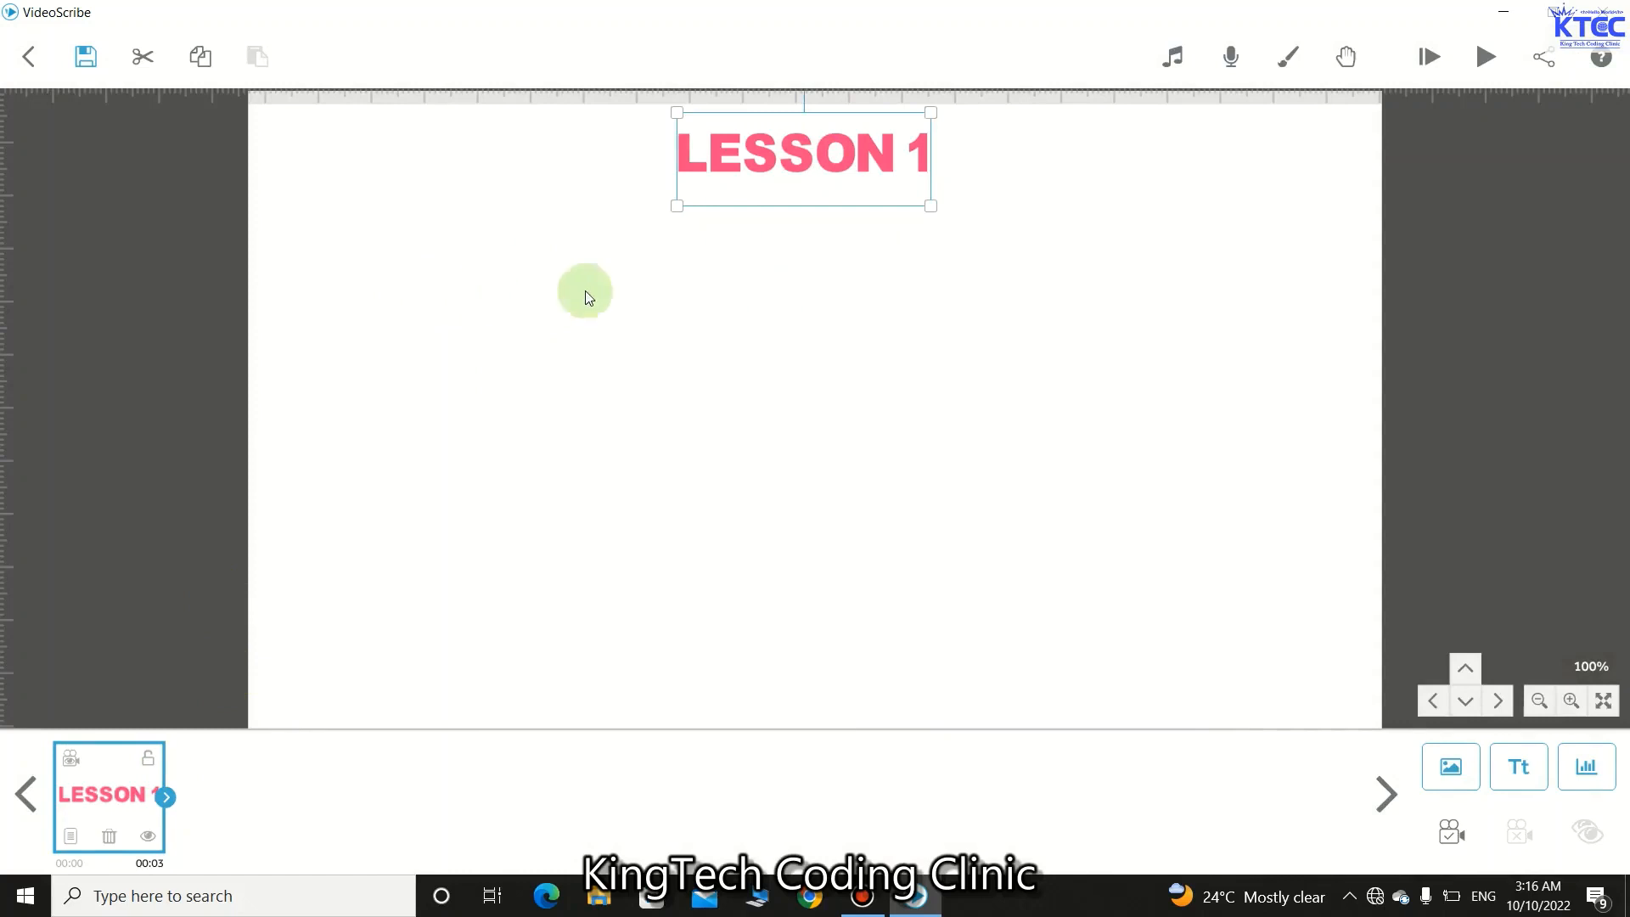
pyautogui.click(905, 402)
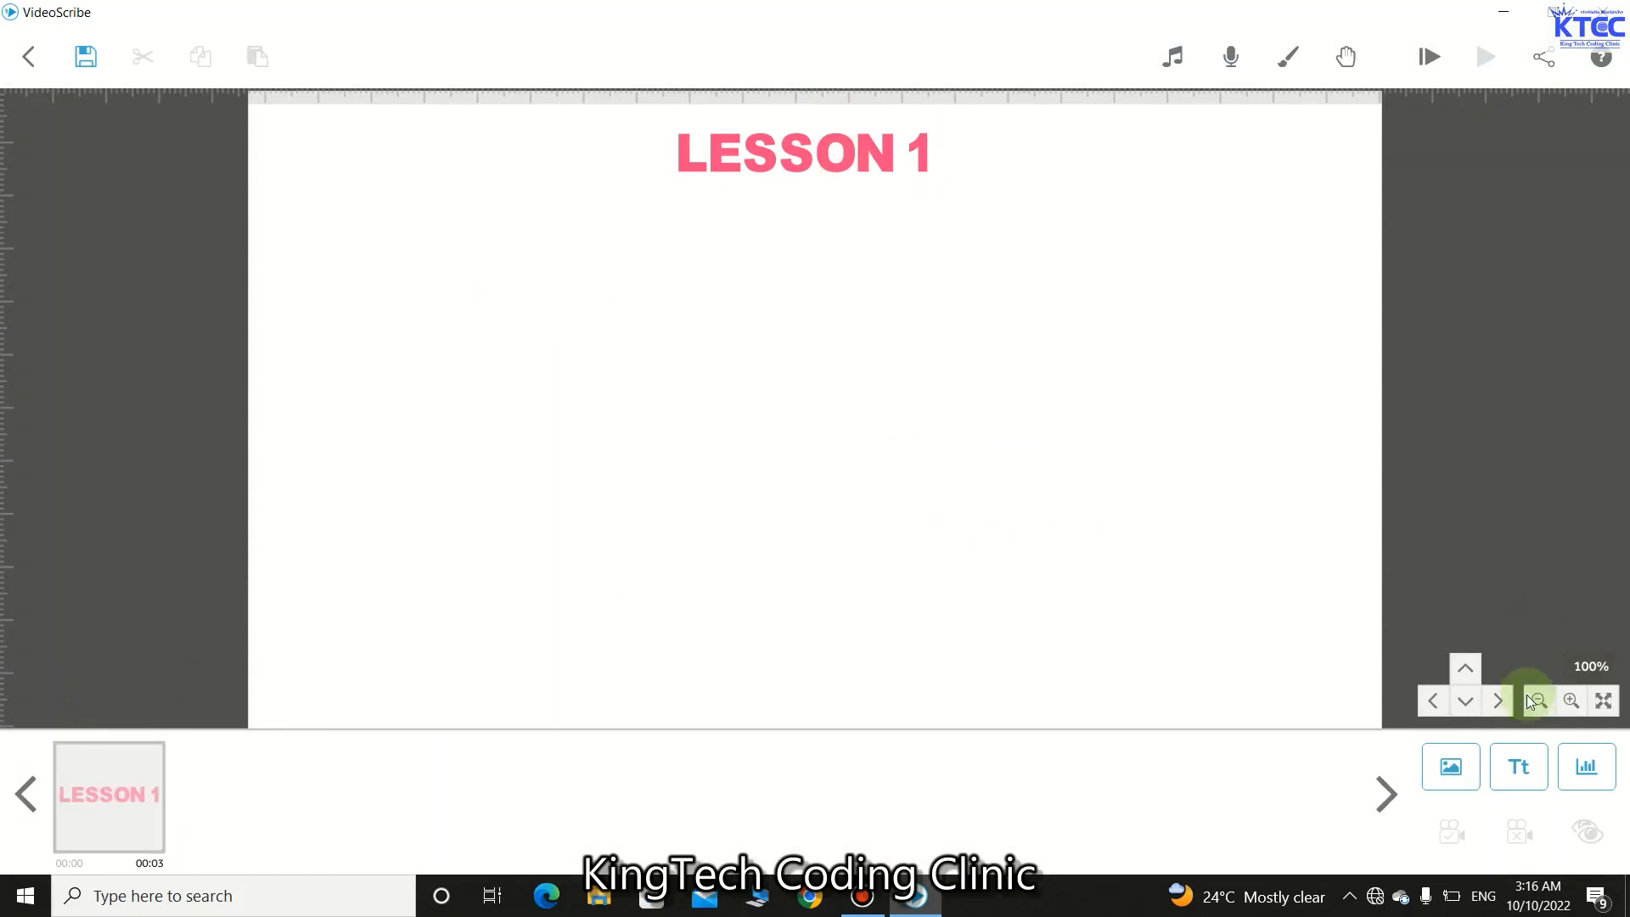
# Step: Start a new text element reading "MICROSOFT OFFICE" and set its font to Arial Black
pyautogui.click(1510, 783)
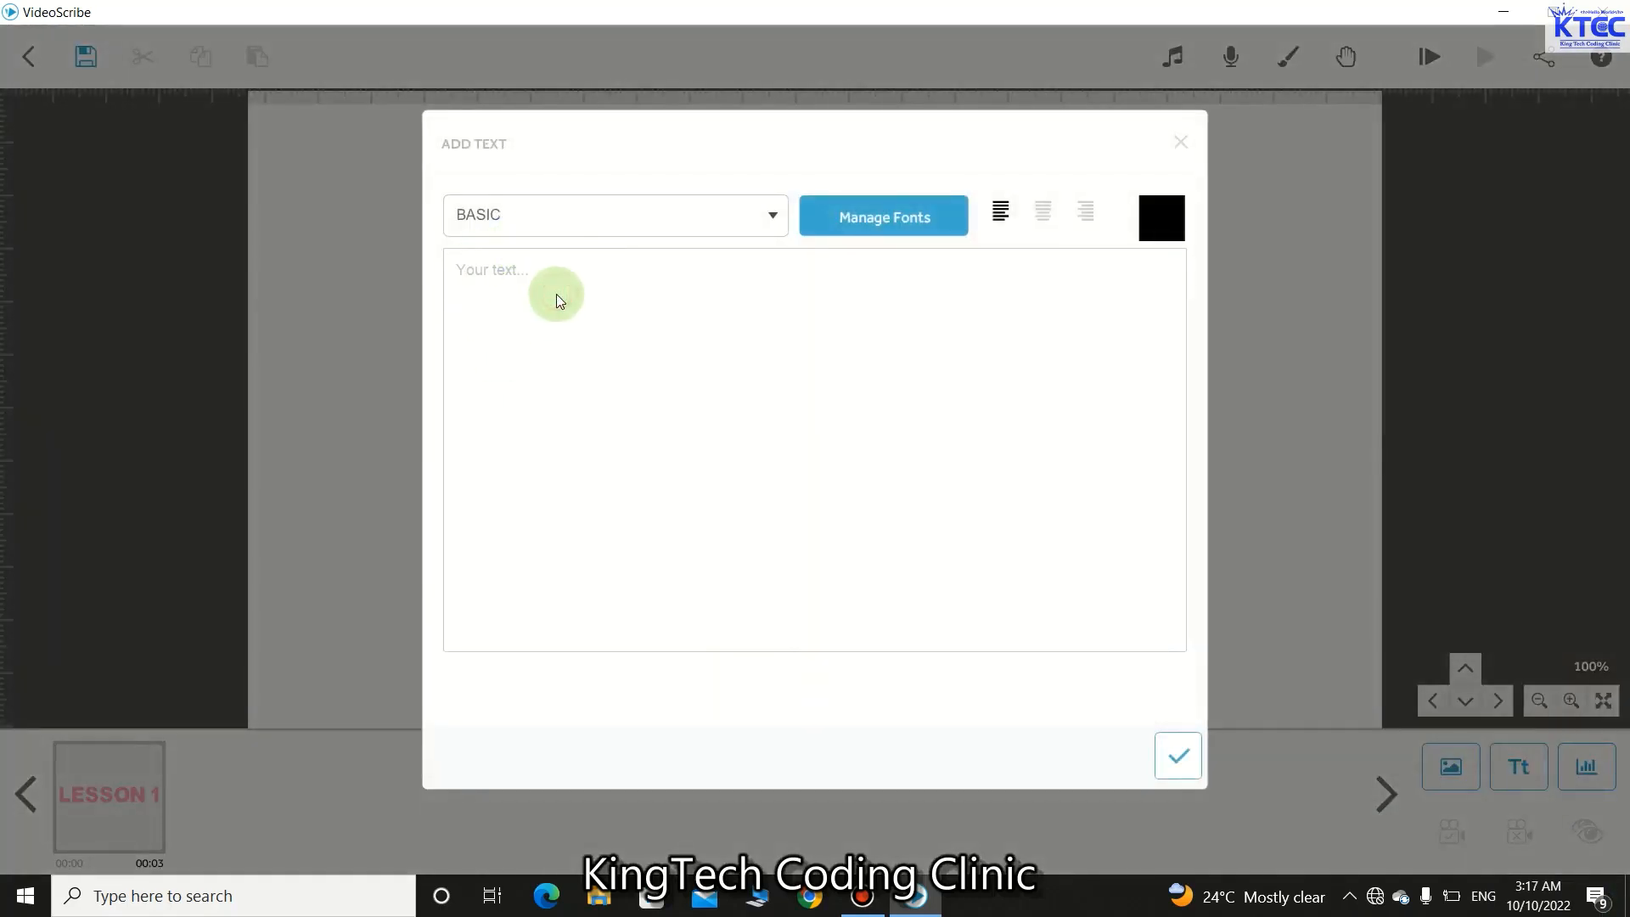
pyautogui.write('MICROSOFT OFF')
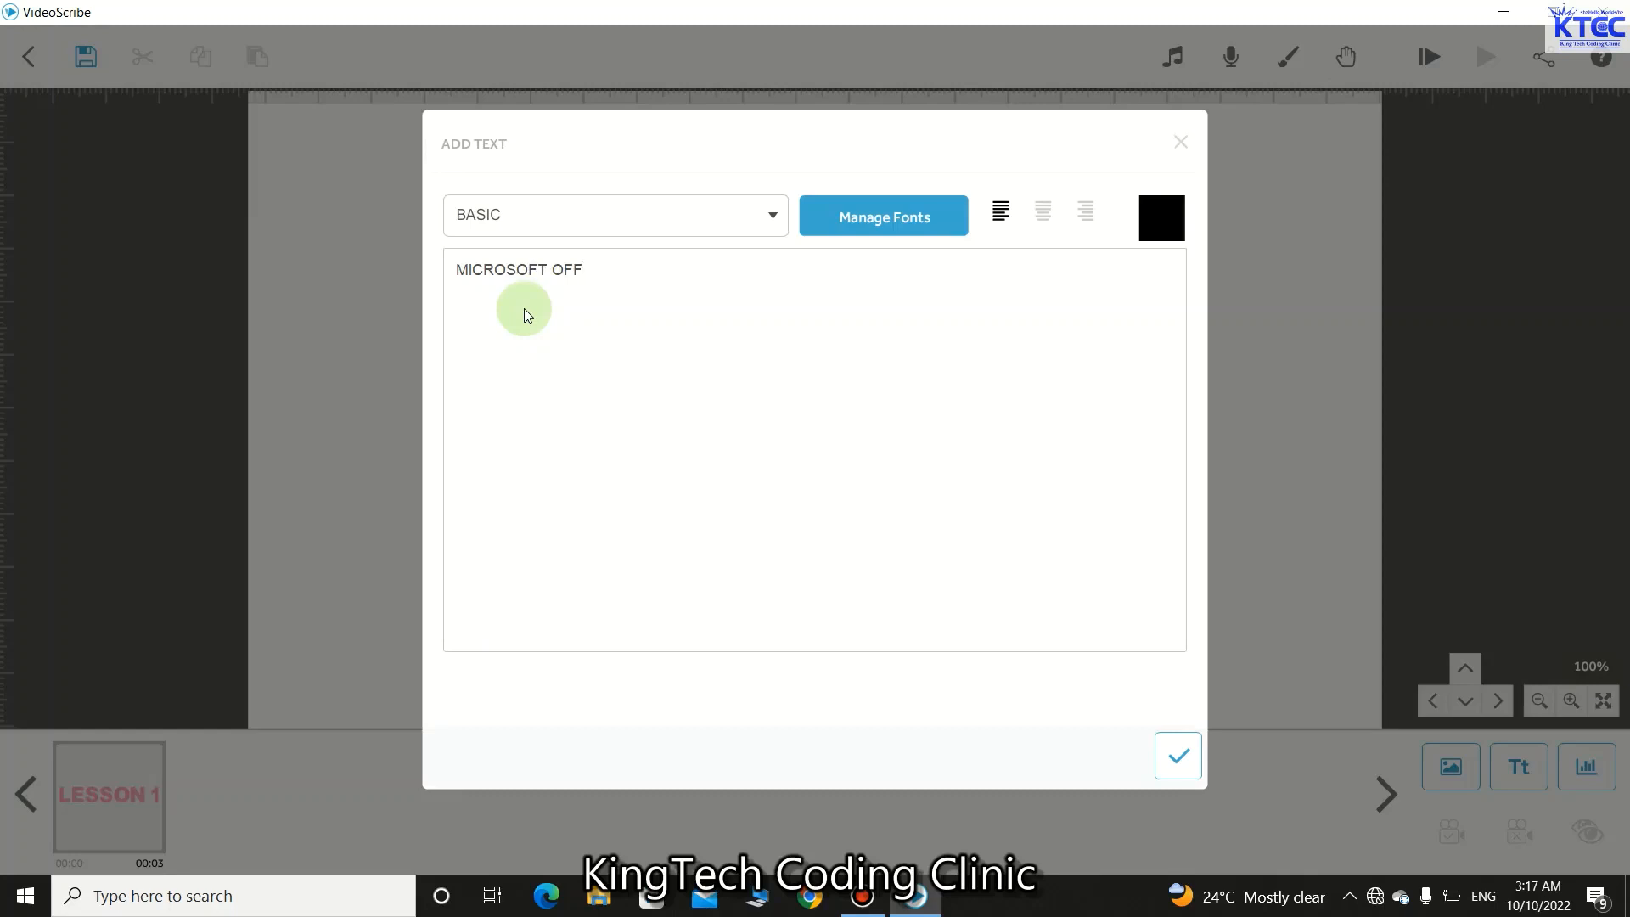
pyautogui.write('ICE')
pyautogui.click(647, 219)
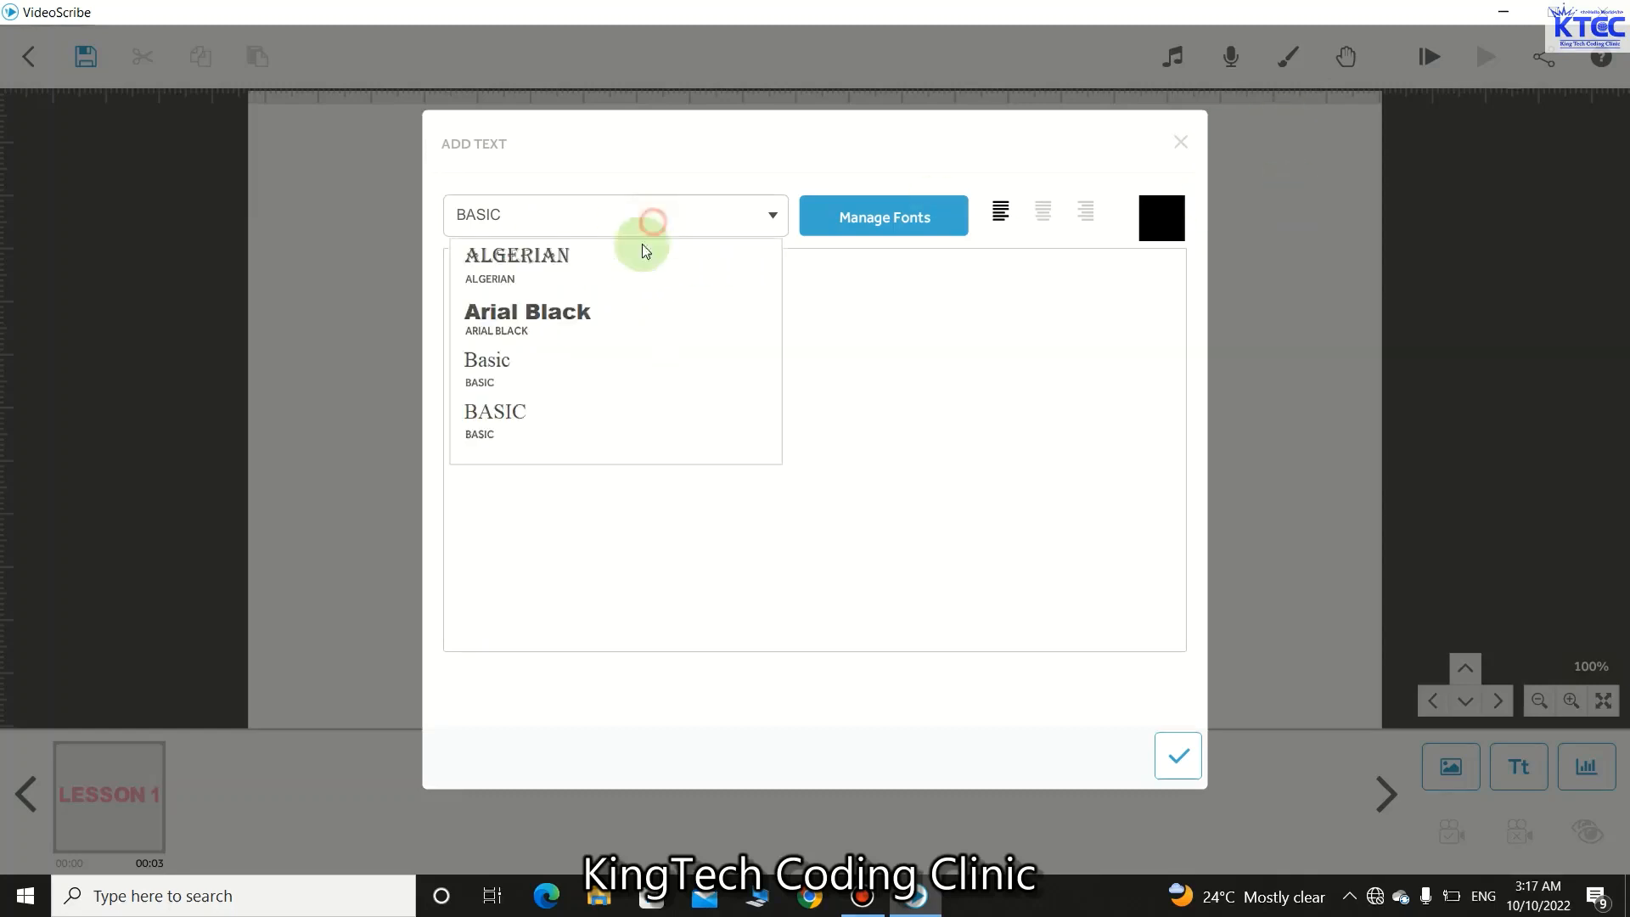
pyautogui.click(545, 319)
# Step: Centre-align the new text, colour it dark red (#8c172f) and add it to the canvas
pyautogui.click(1044, 217)
pyautogui.click(1161, 218)
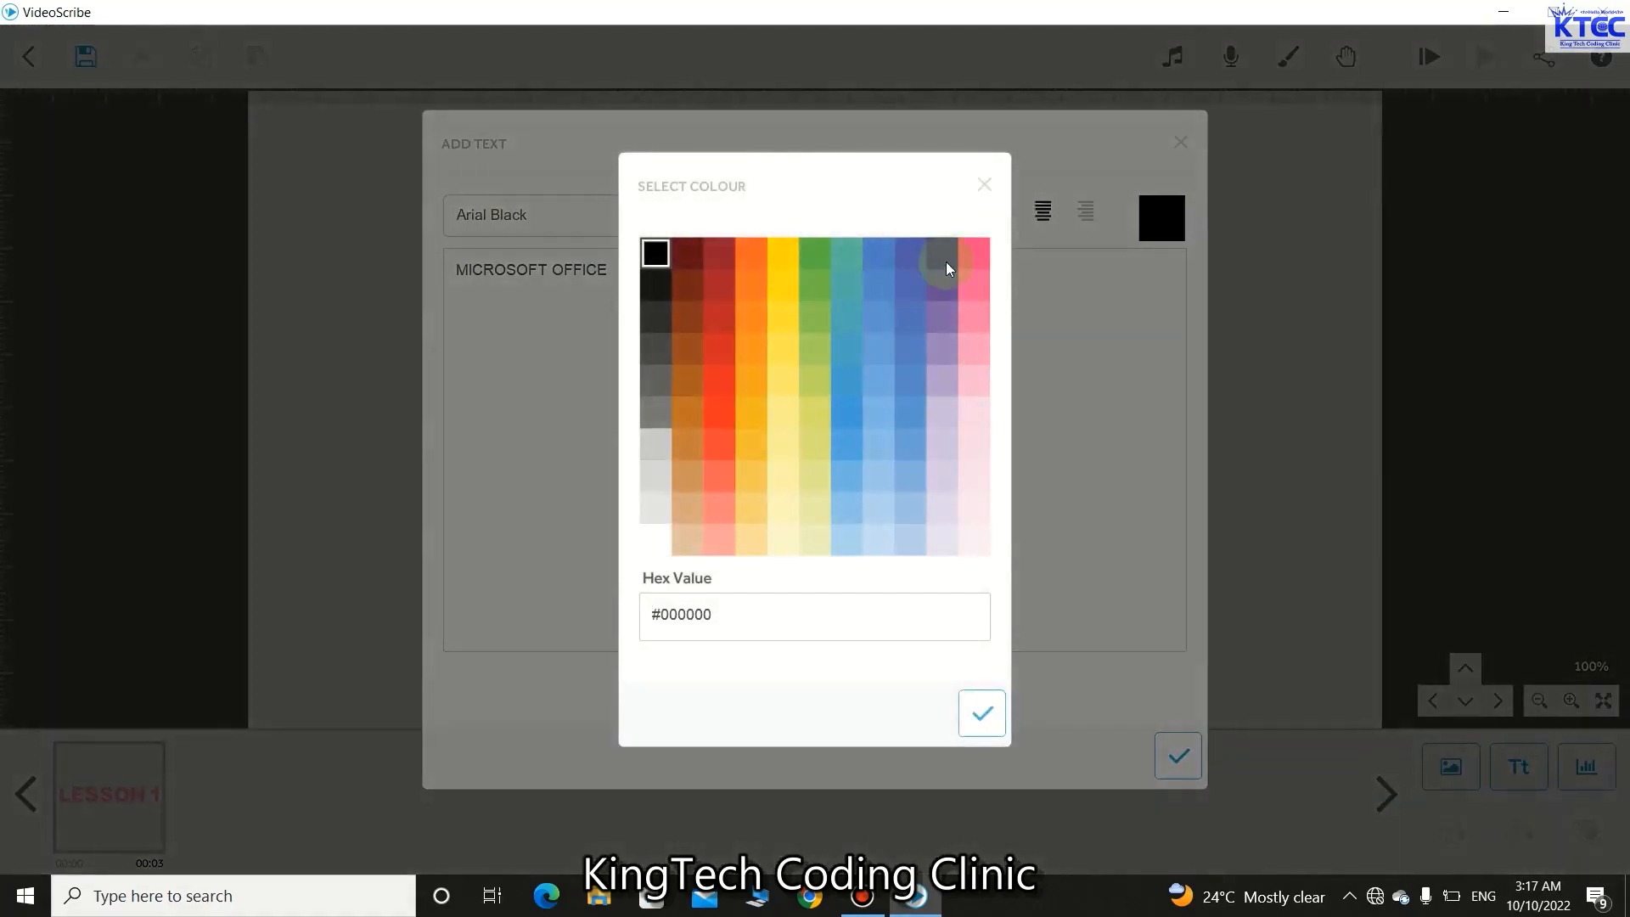
pyautogui.click(719, 252)
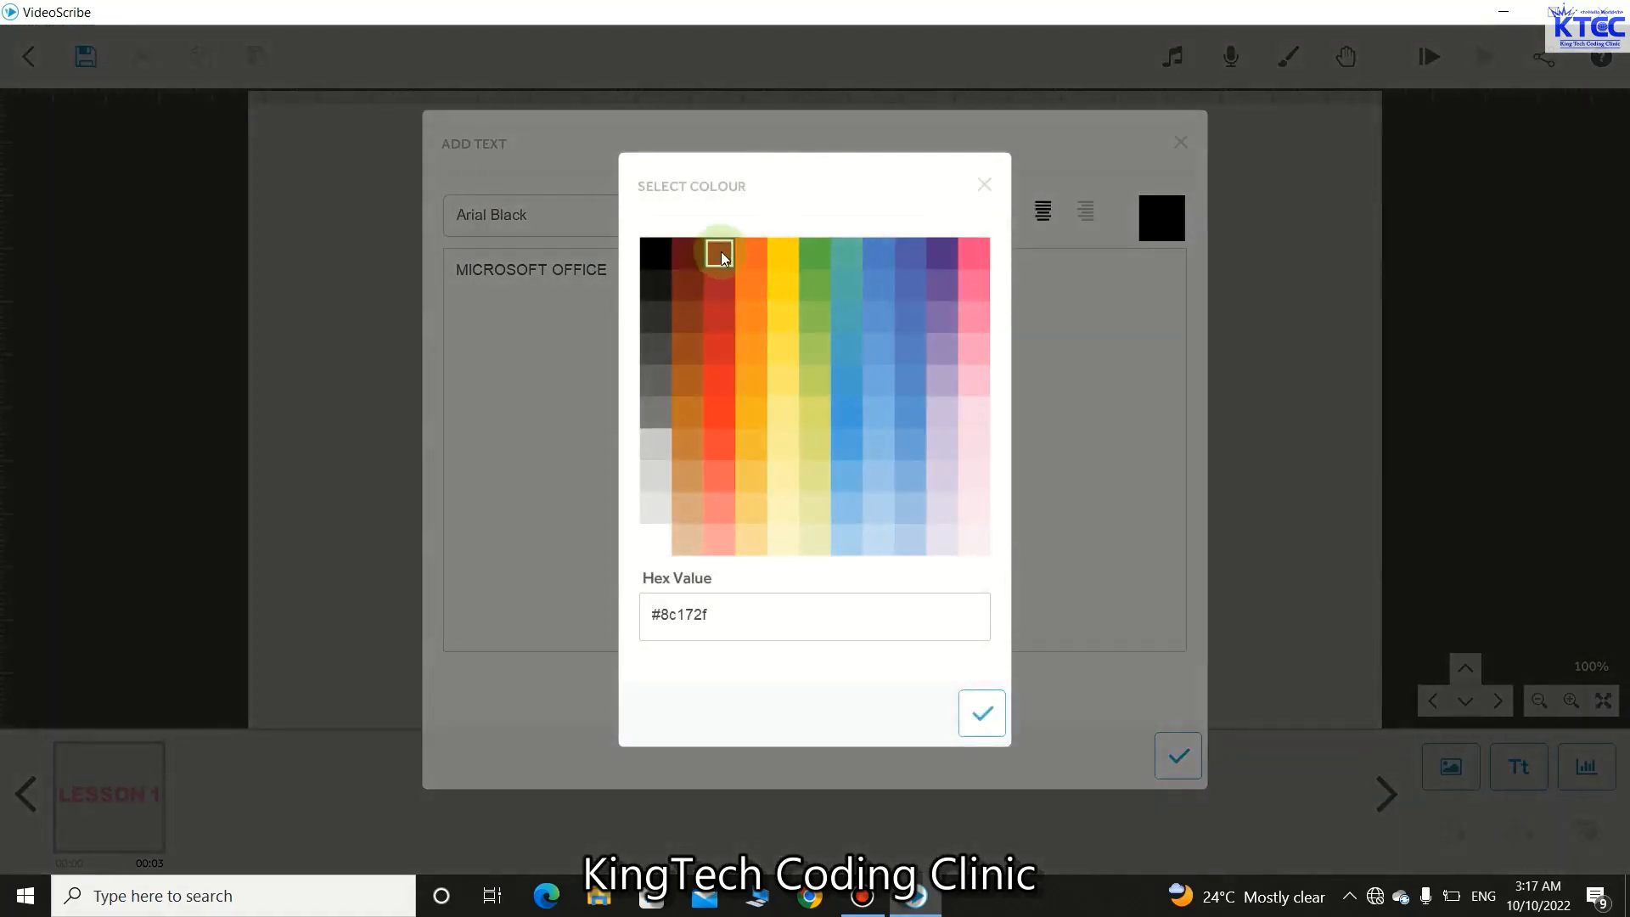
pyautogui.click(985, 716)
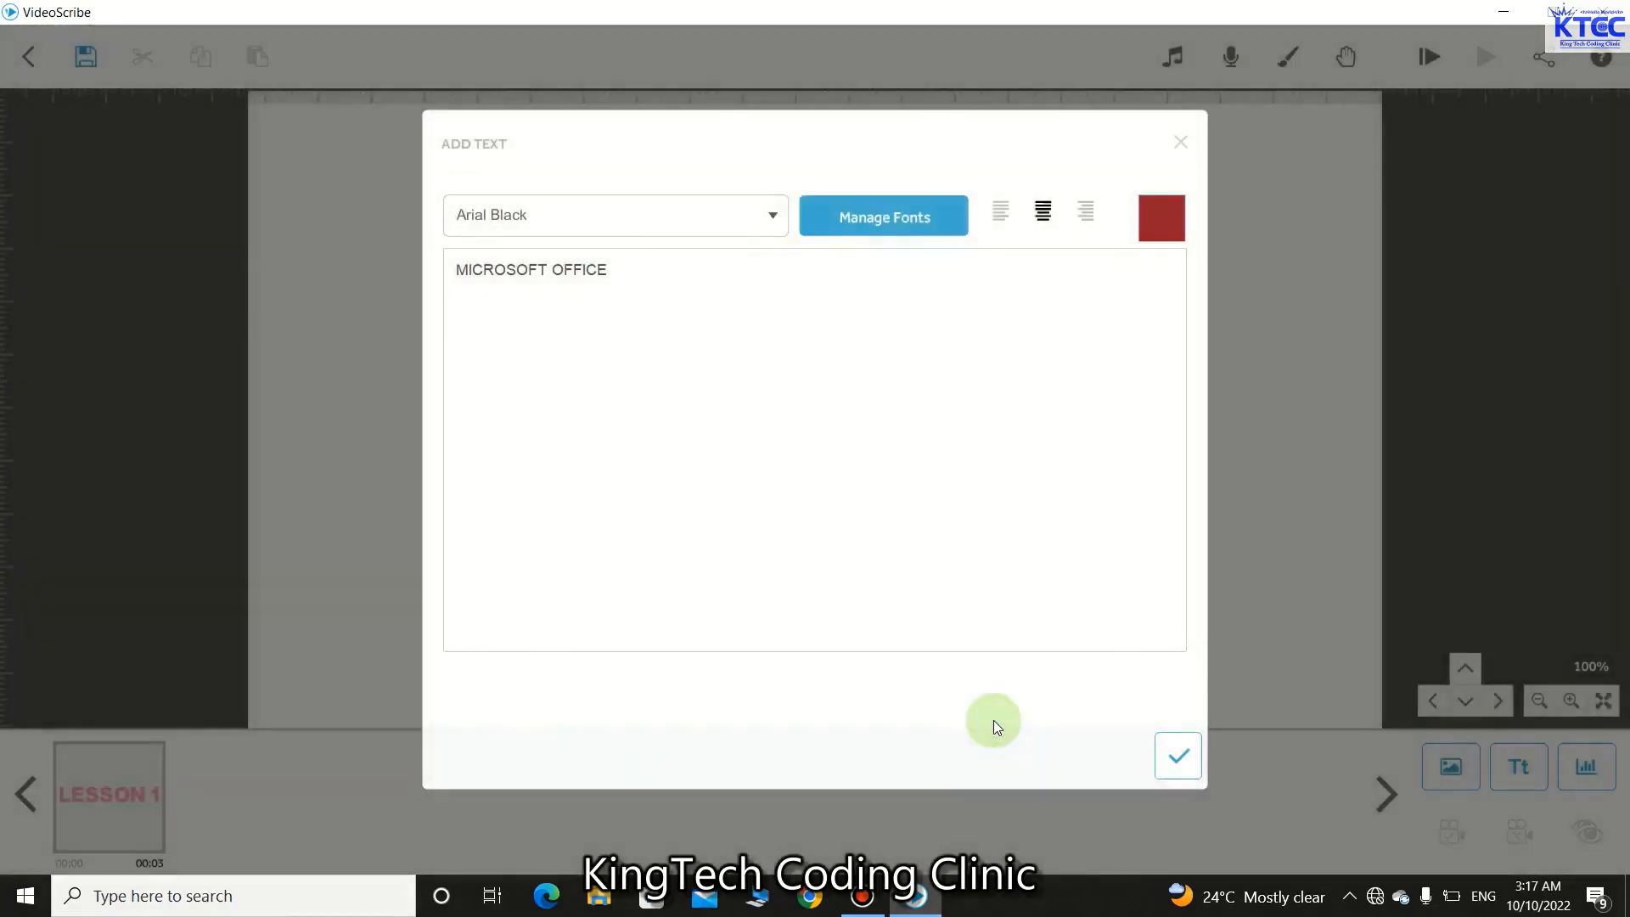
pyautogui.click(1181, 763)
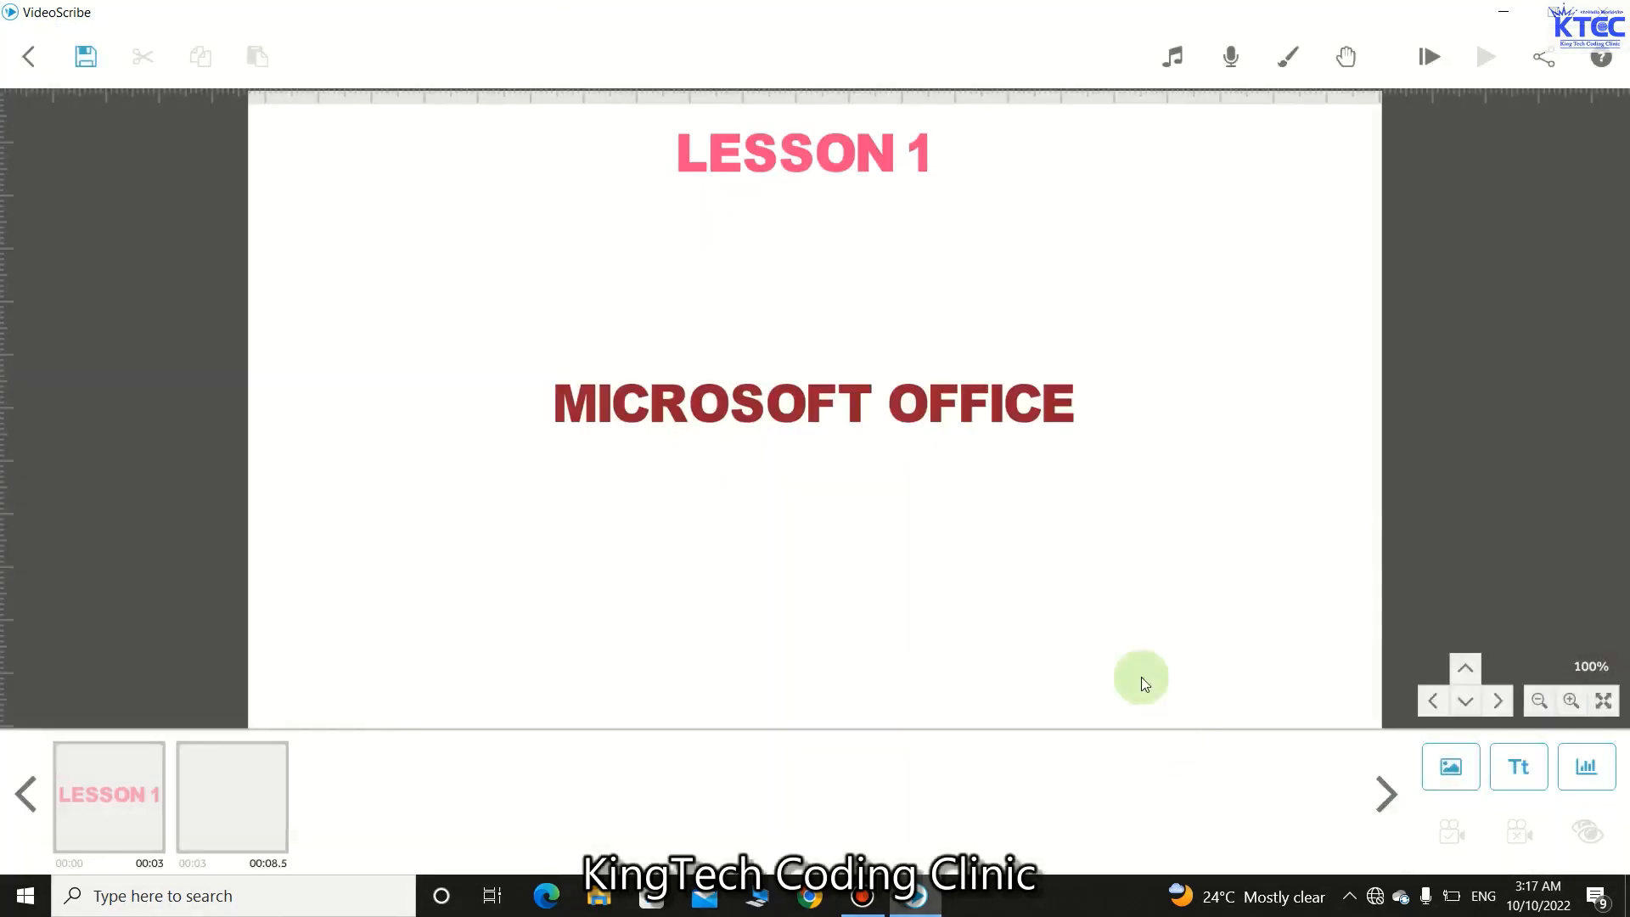
# Step: Move the MICROSOFT OFFICE text up closer to the LESSON 1 heading and nudge the heading towards the canvas centre
pyautogui.click(890, 411)
pyautogui.moveTo(873, 409); pyautogui.dragTo(880, 380)
pyautogui.click(882, 509)
pyautogui.moveTo(878, 604); pyautogui.dragTo(882, 549)
pyautogui.moveTo(868, 463); pyautogui.dragTo(868, 507)
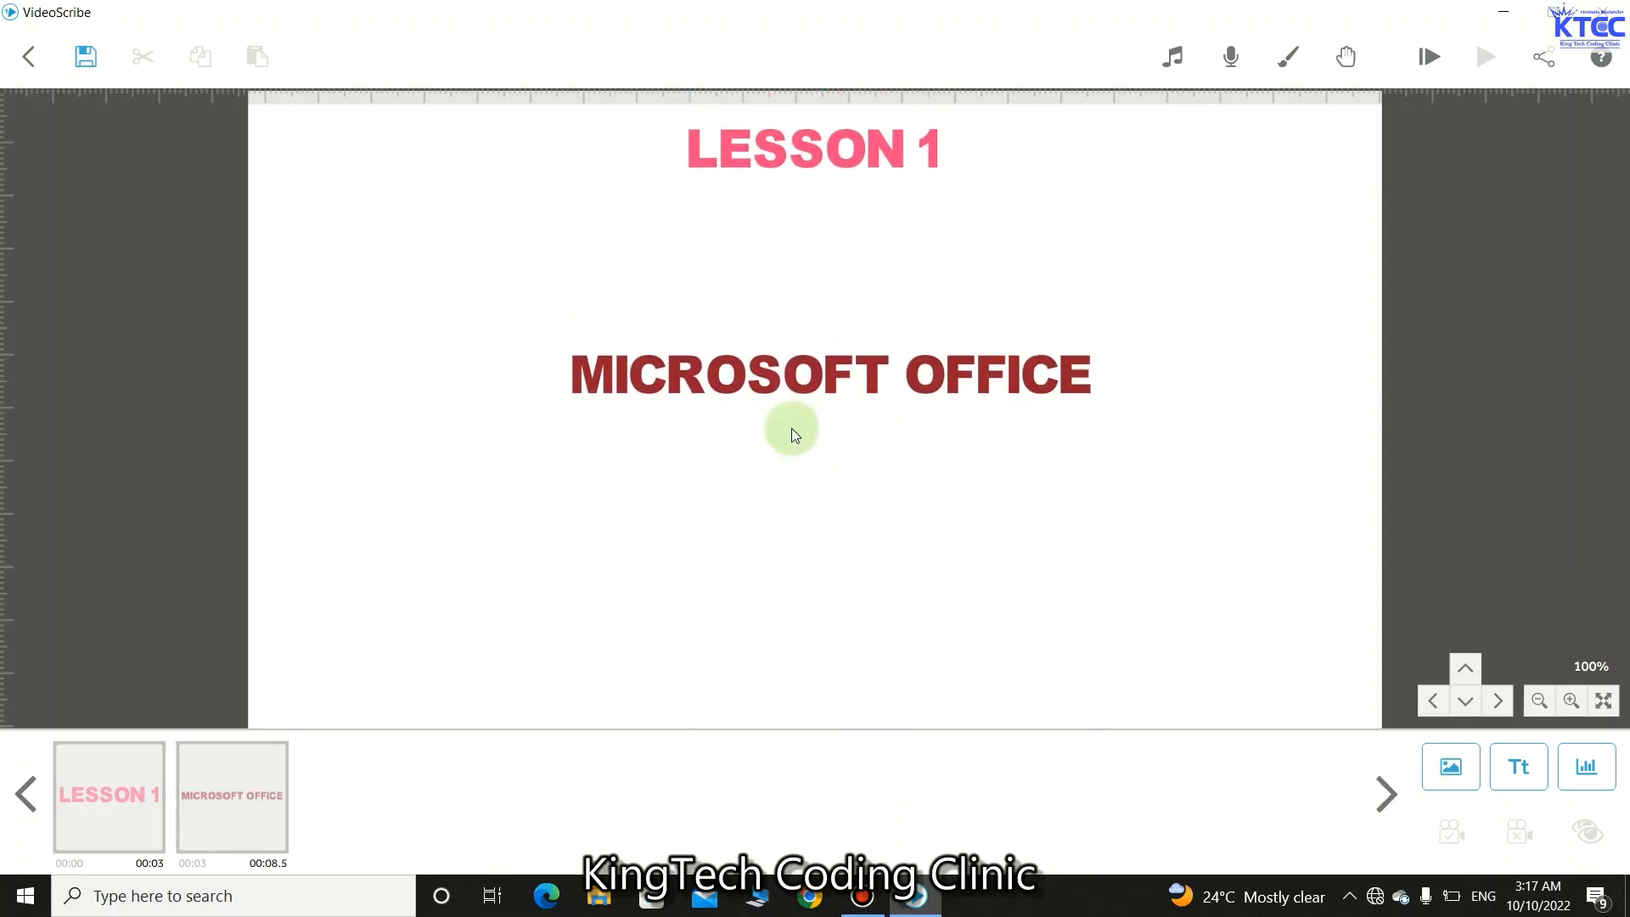
pyautogui.click(843, 375)
pyautogui.moveTo(840, 372); pyautogui.dragTo(844, 331)
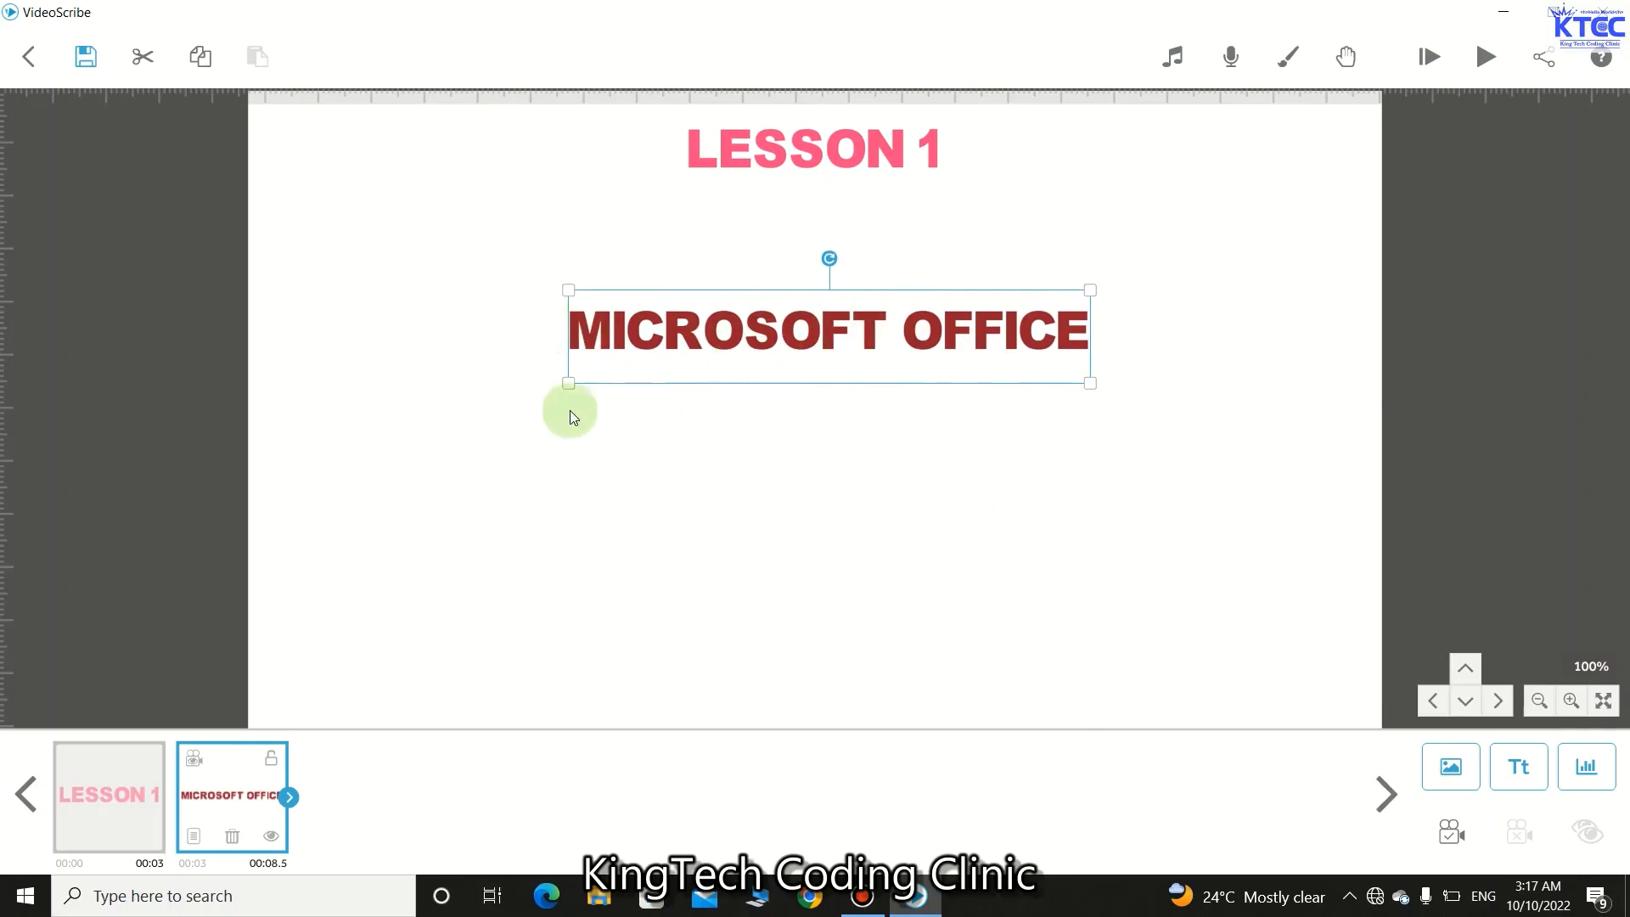
# Step: Open the MICROSOFT OFFICE text's properties and preview its Draw animation
pyautogui.click(195, 837)
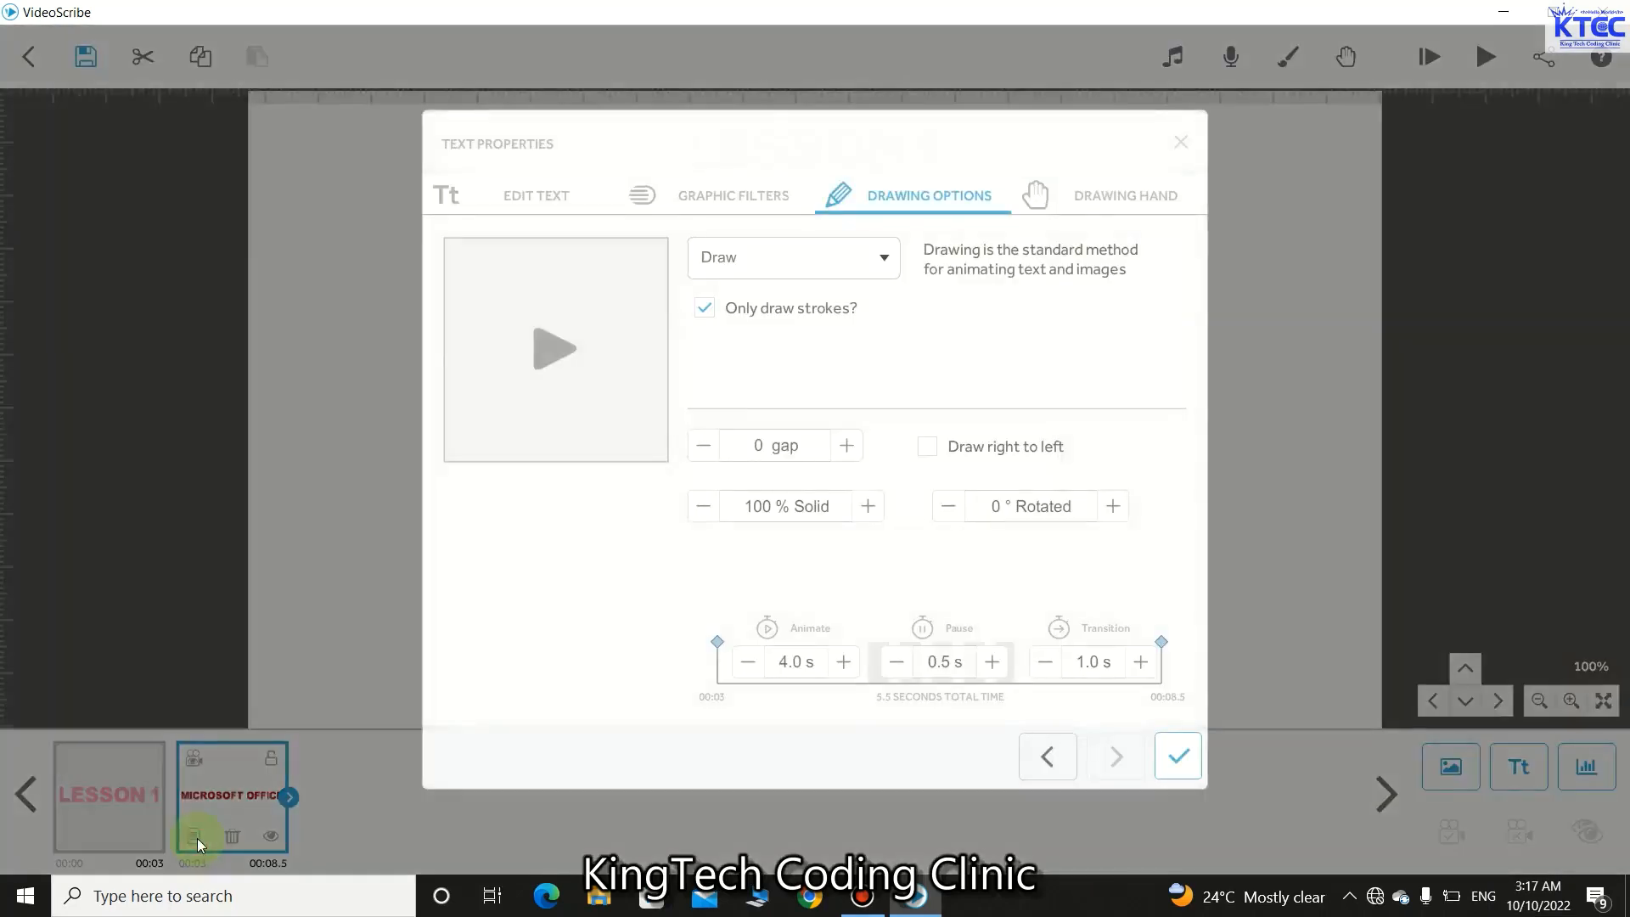
pyautogui.click(562, 349)
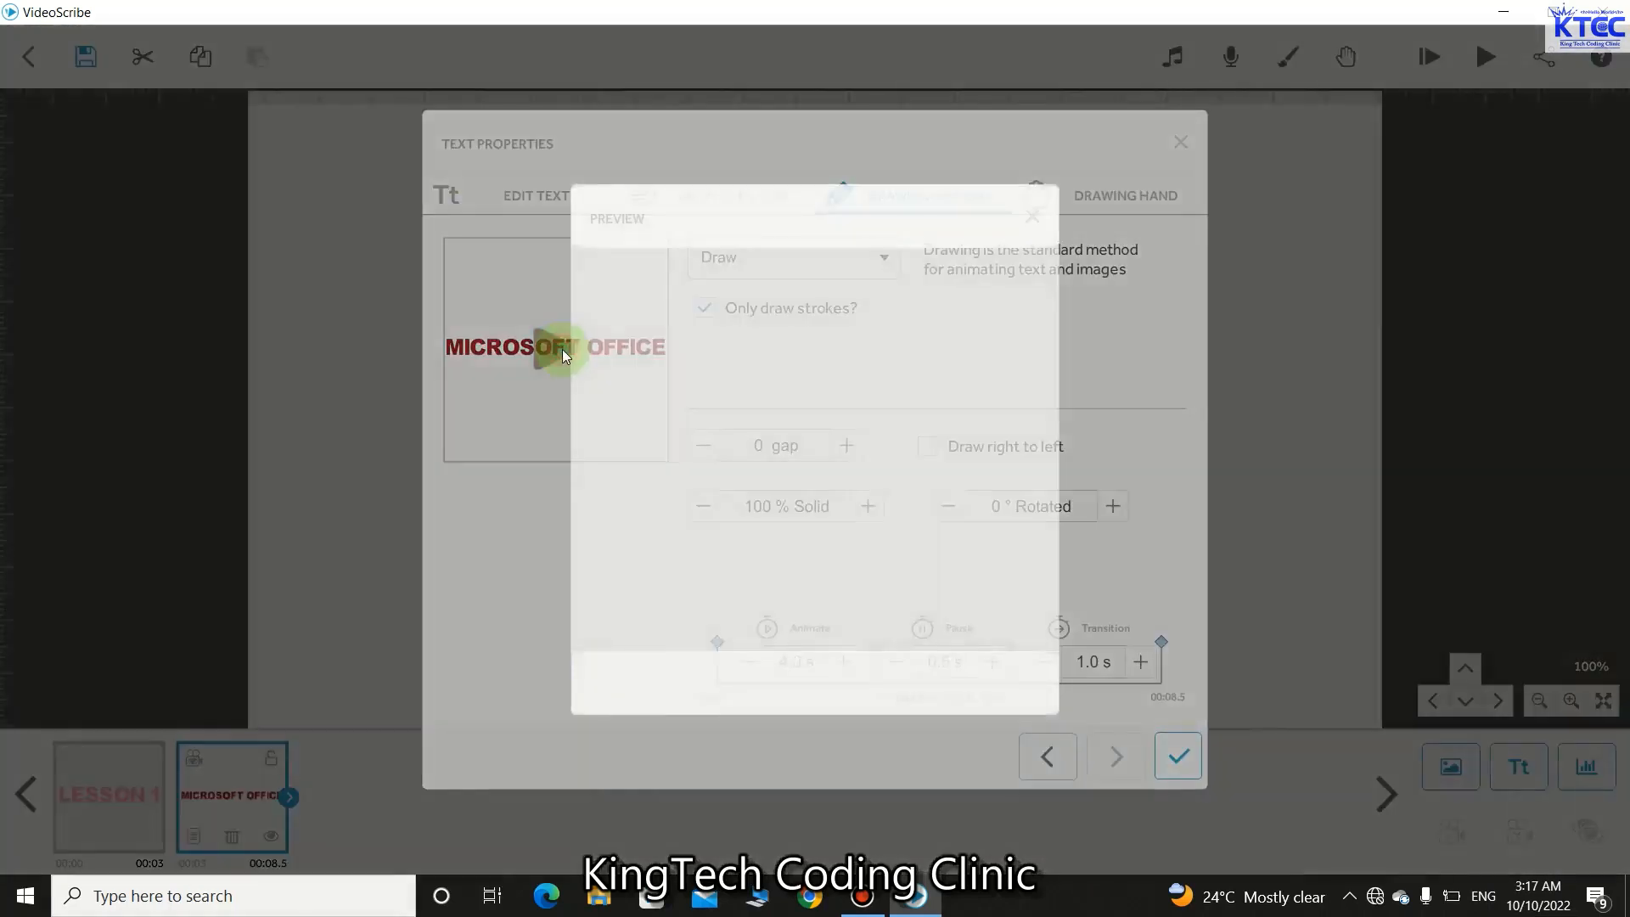
pyautogui.click(1031, 218)
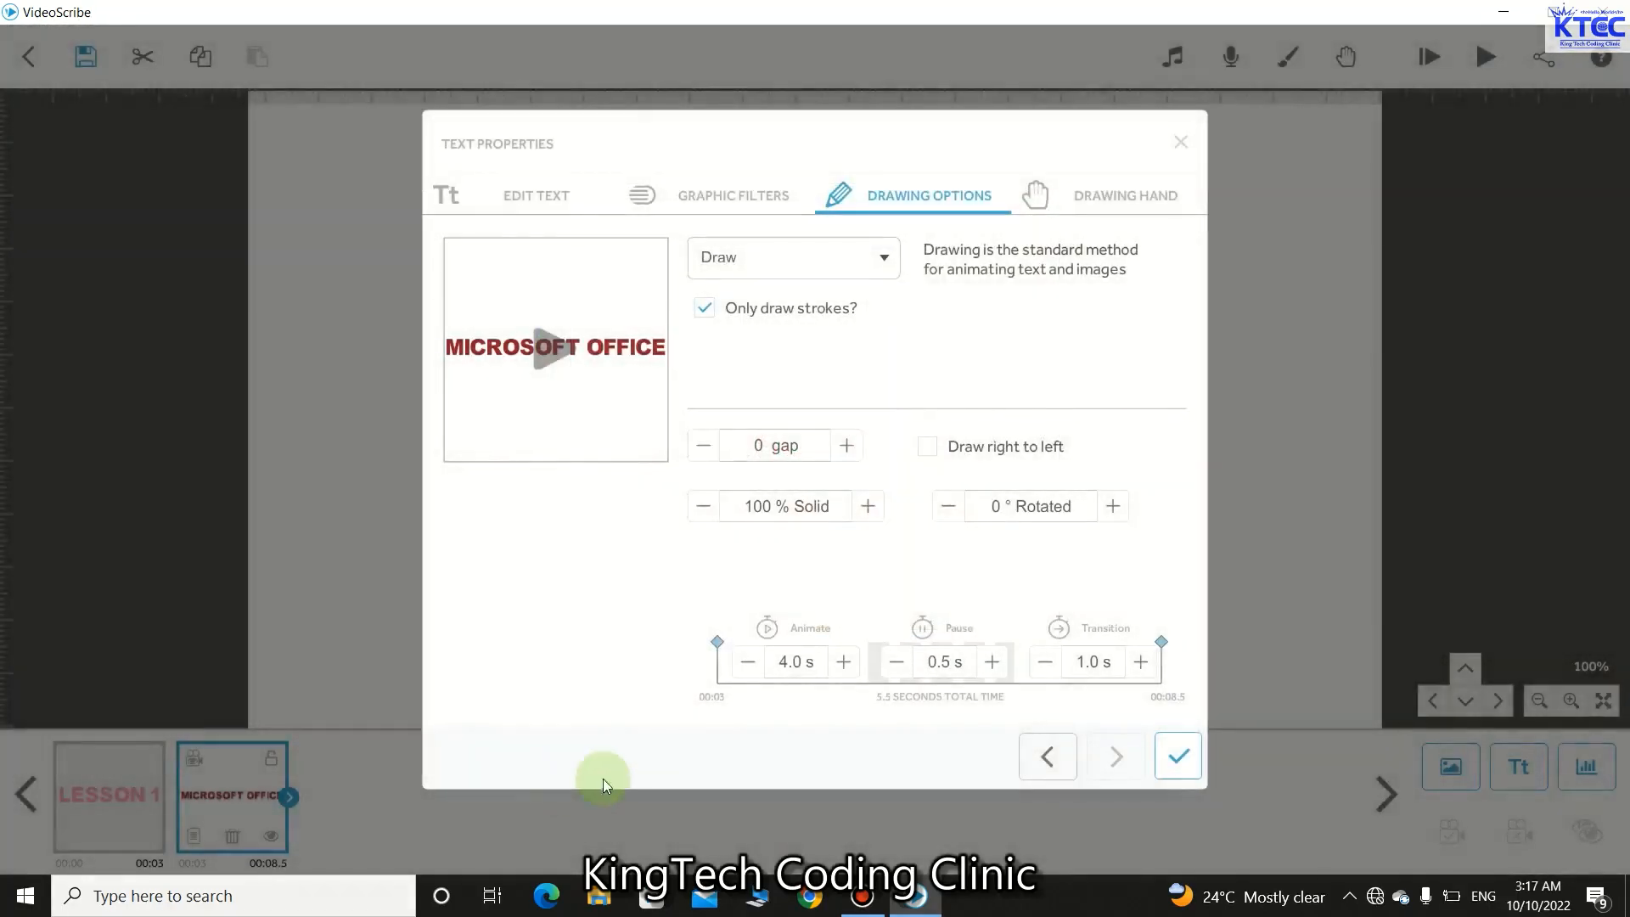
# Step: Preview the MICROSOFT OFFICE text with a 2.0 s animate time, then set the time to 3.0 s
pyautogui.click(751, 663)
pyautogui.click(750, 662)
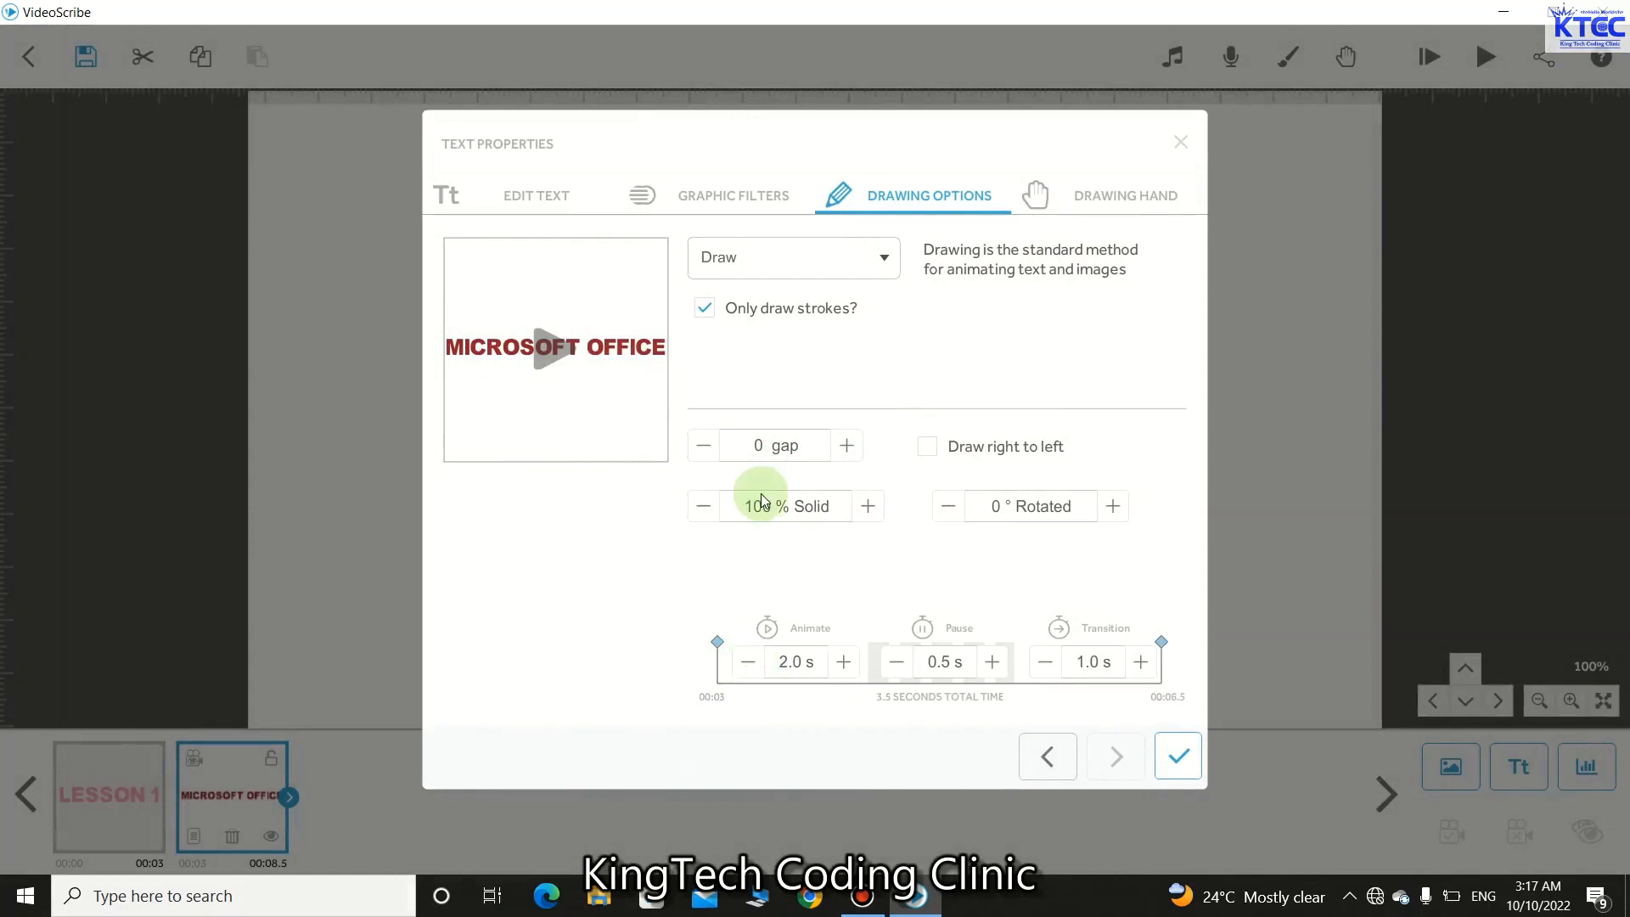
pyautogui.click(611, 350)
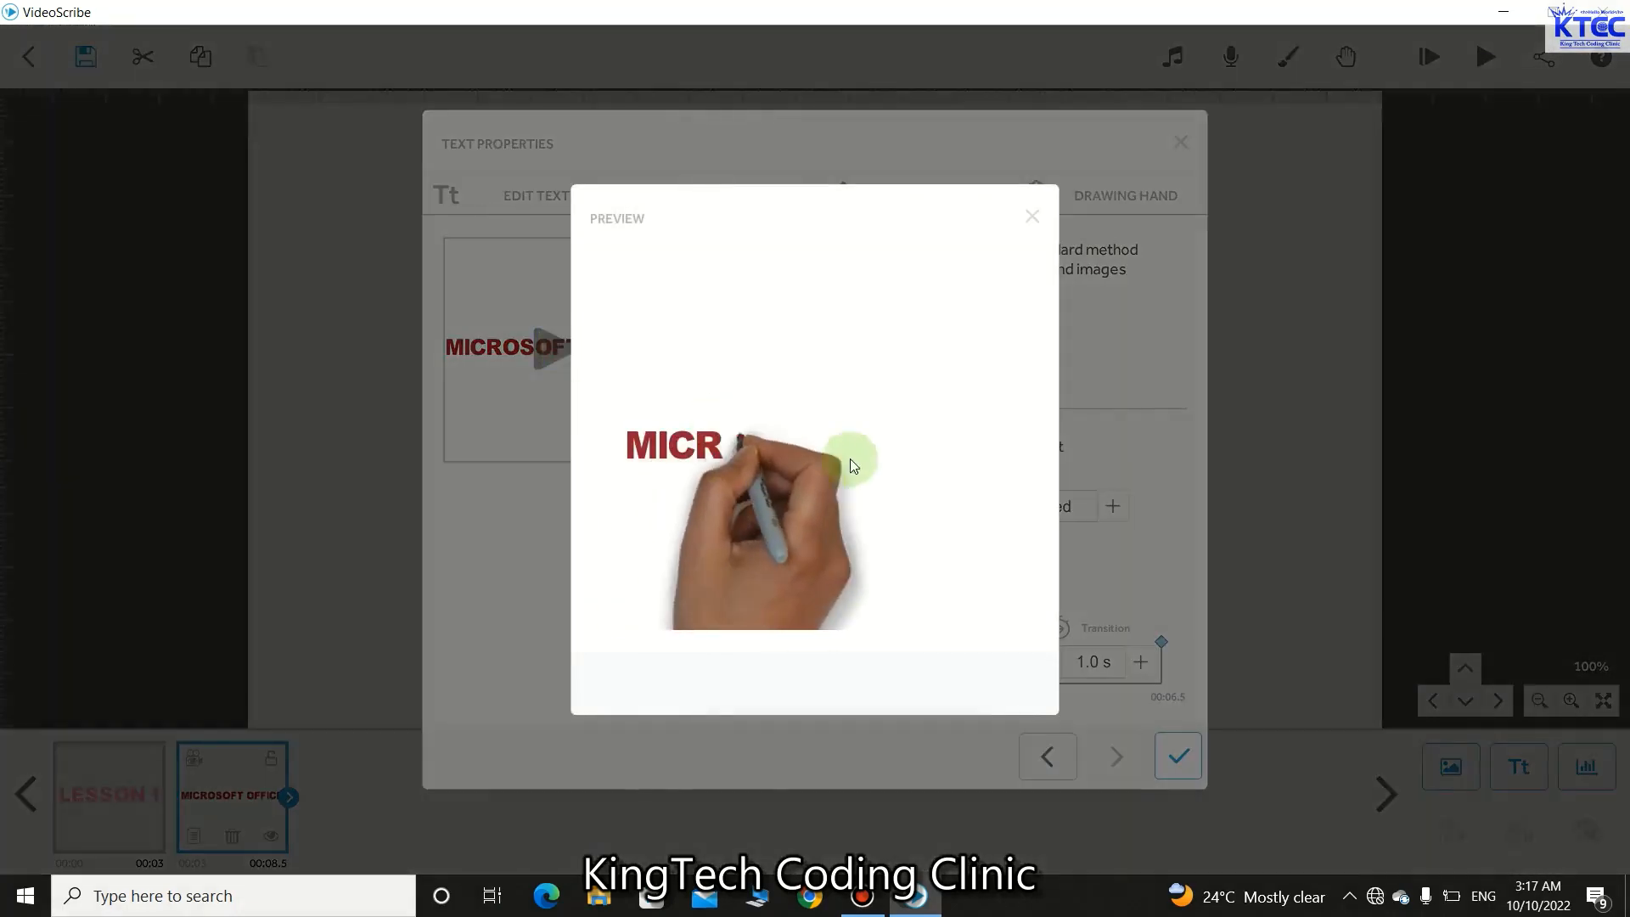
pyautogui.click(1031, 216)
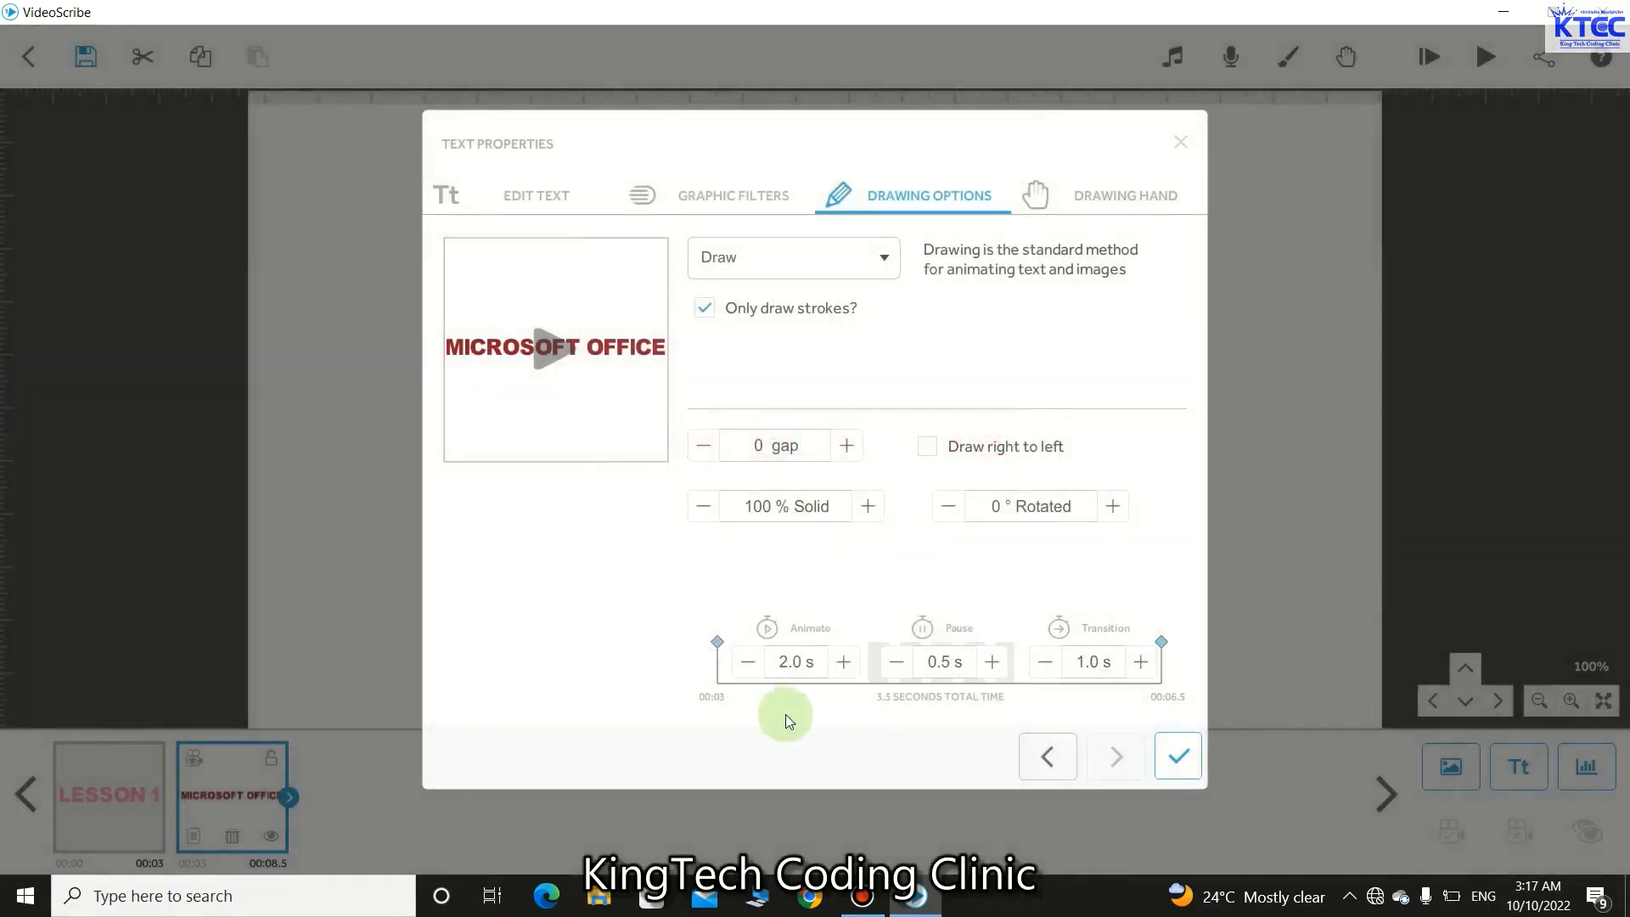
pyautogui.click(845, 663)
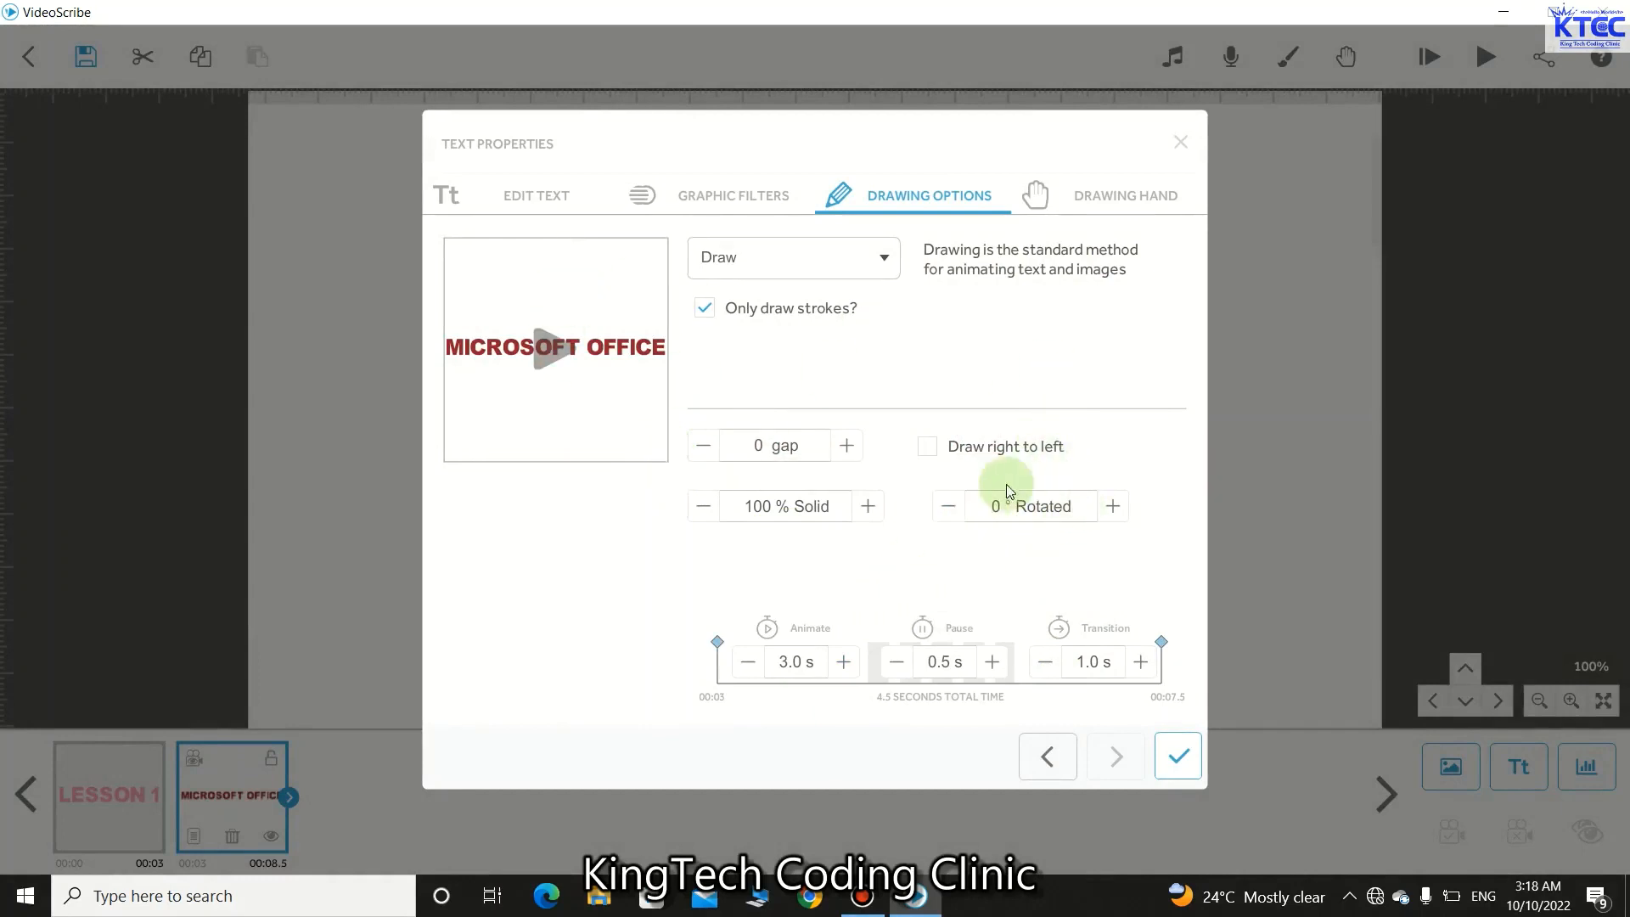
# Step: Try rotating the MICROSOFT OFFICE text by 8° and preview the drawing animation
pyautogui.click(1113, 506)
pyautogui.click(1112, 506)
pyautogui.click(1112, 506)
pyautogui.click(1113, 506)
pyautogui.click(1112, 506)
pyautogui.click(1113, 505)
pyautogui.click(1112, 506)
pyautogui.click(1113, 506)
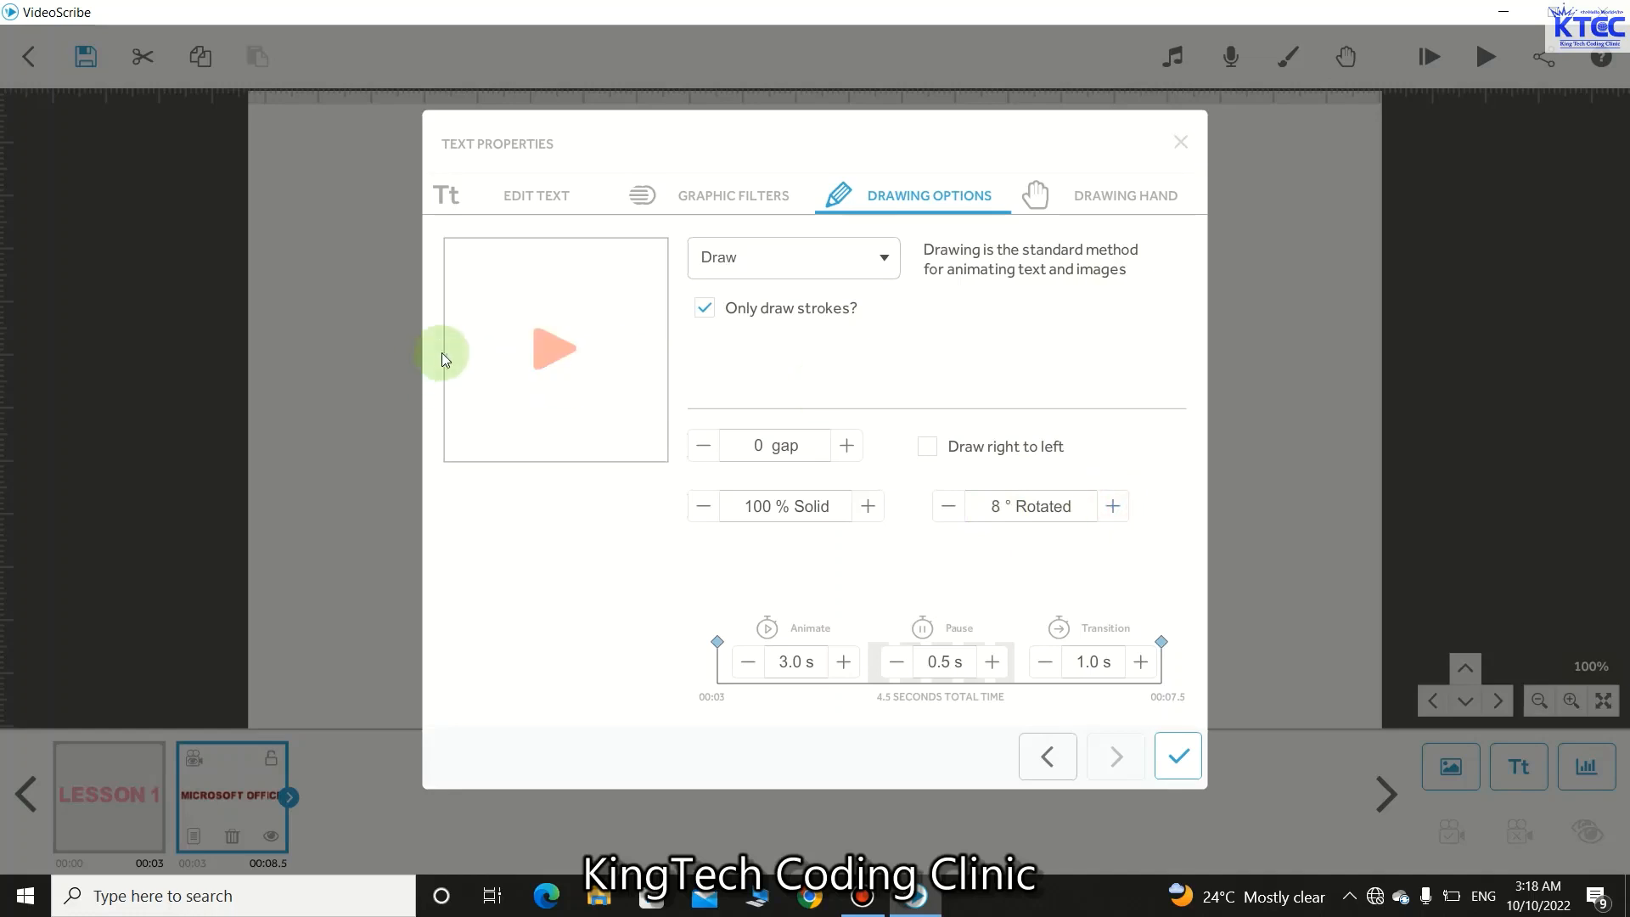
pyautogui.click(543, 363)
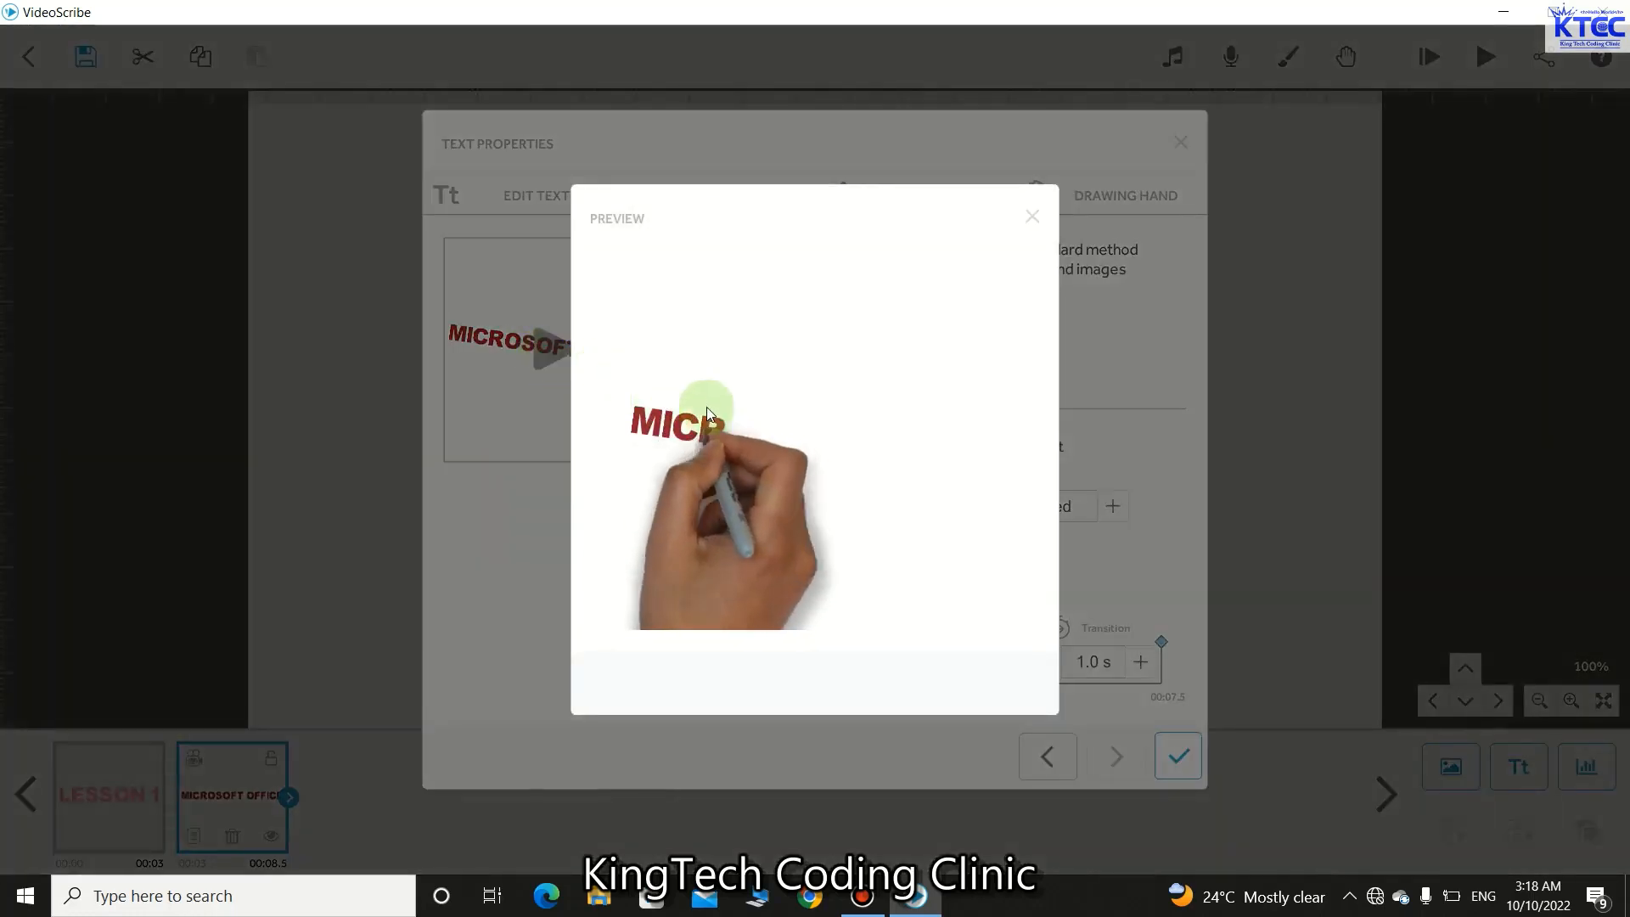
pyautogui.click(1031, 215)
# Step: Set the MICROSOFT OFFICE text's rotation to -3°
pyautogui.click(959, 516)
pyautogui.click(959, 516)
pyautogui.click(959, 516)
pyautogui.click(957, 516)
pyautogui.click(957, 516)
pyautogui.click(956, 516)
pyautogui.click(956, 516)
pyautogui.click(956, 516)
pyautogui.click(955, 516)
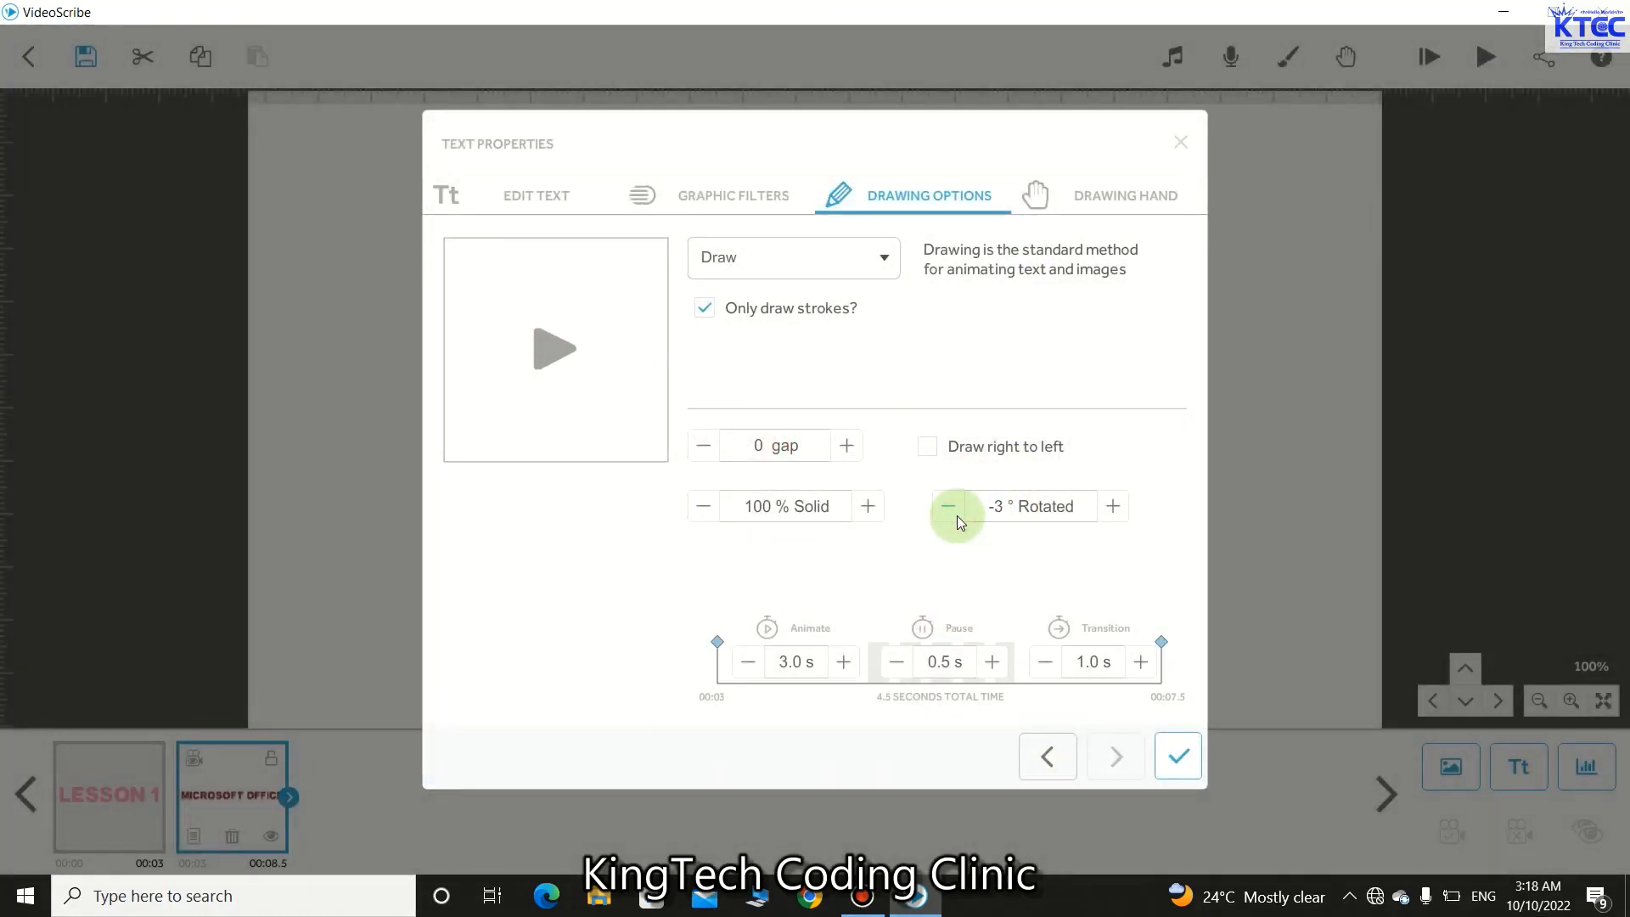
# Step: Reset the MICROSOFT OFFICE text's rotation to 0° and preview its drawing animation
pyautogui.click(1113, 509)
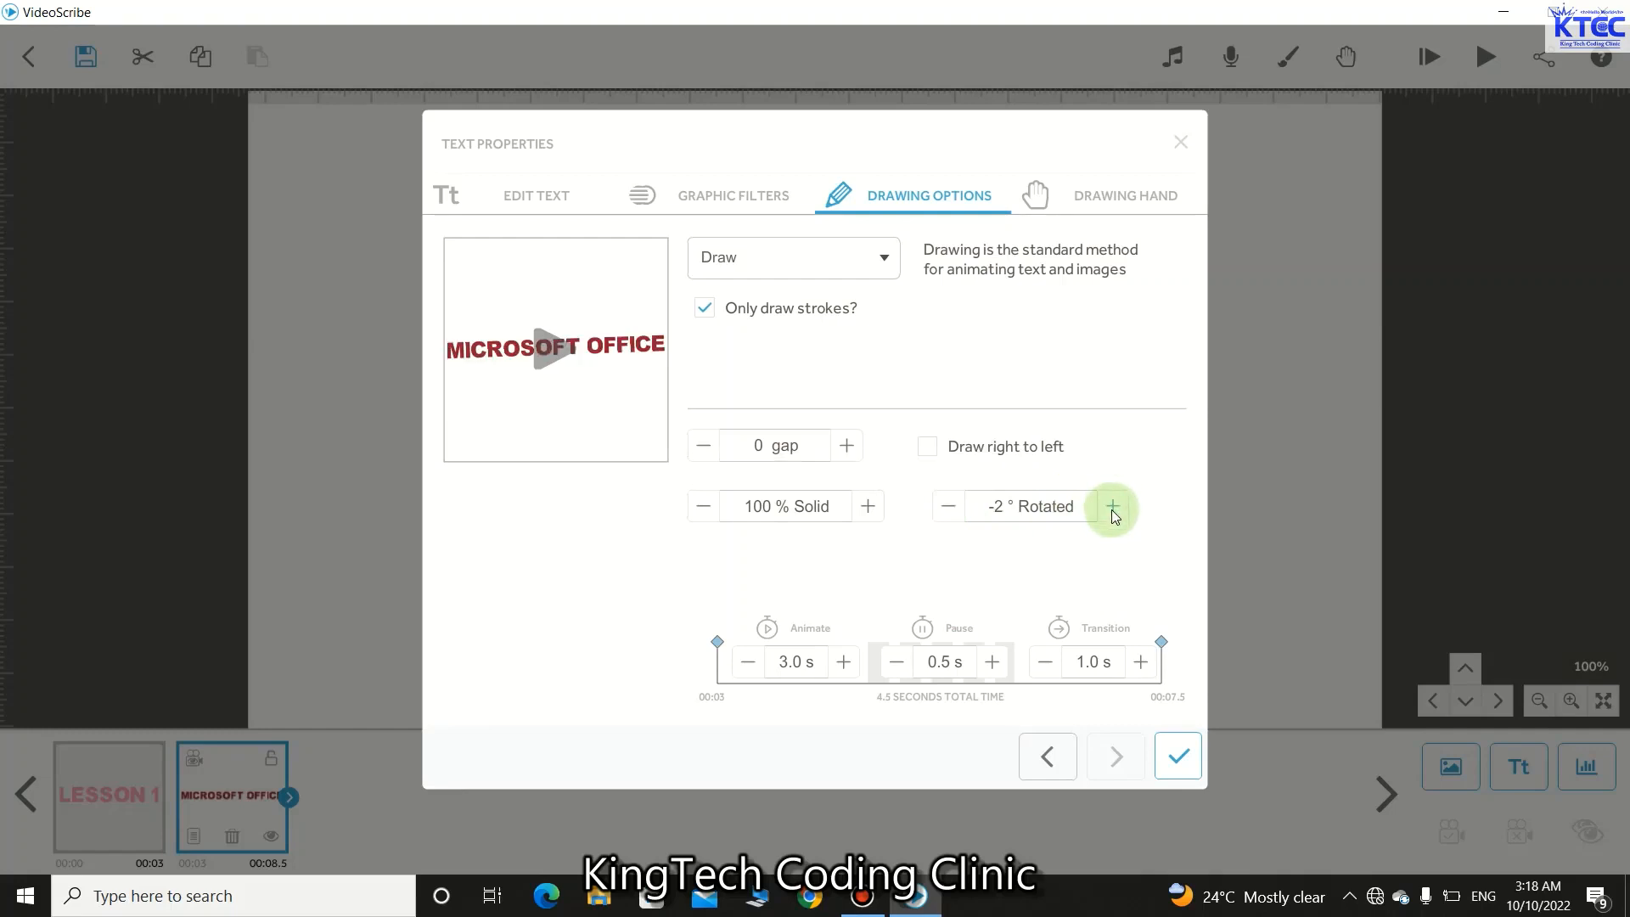
pyautogui.click(1112, 509)
pyautogui.click(1112, 510)
pyautogui.click(548, 387)
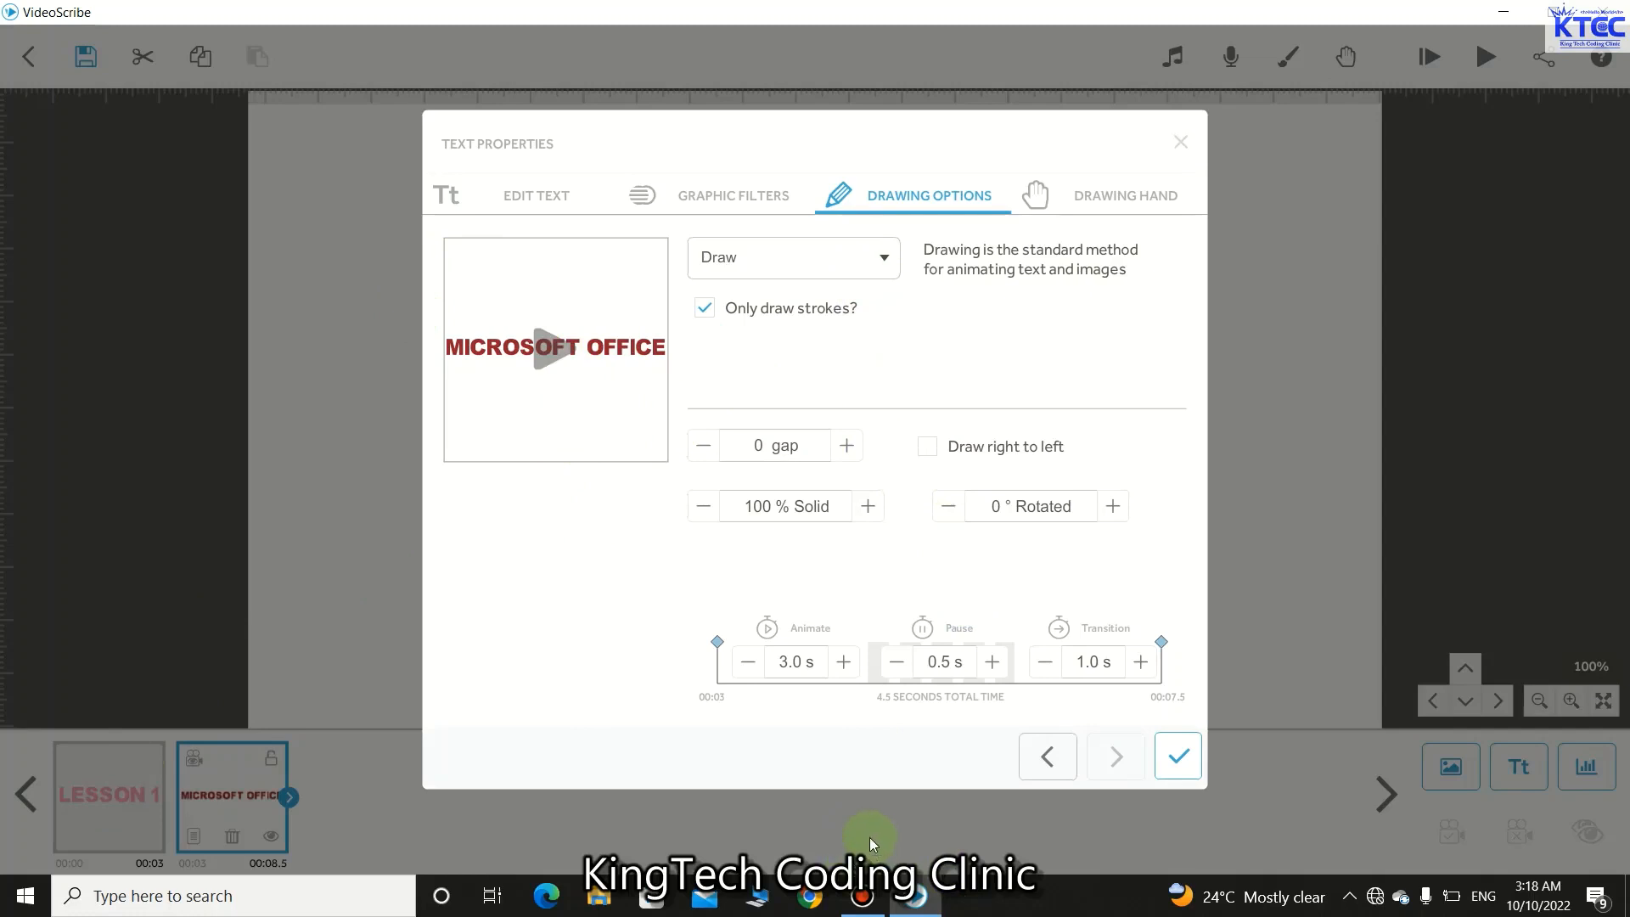
# Step: Change the MICROSOFT OFFICE text's animation to a Move In entering from the bottom and apply the properties
pyautogui.click(874, 256)
pyautogui.click(717, 341)
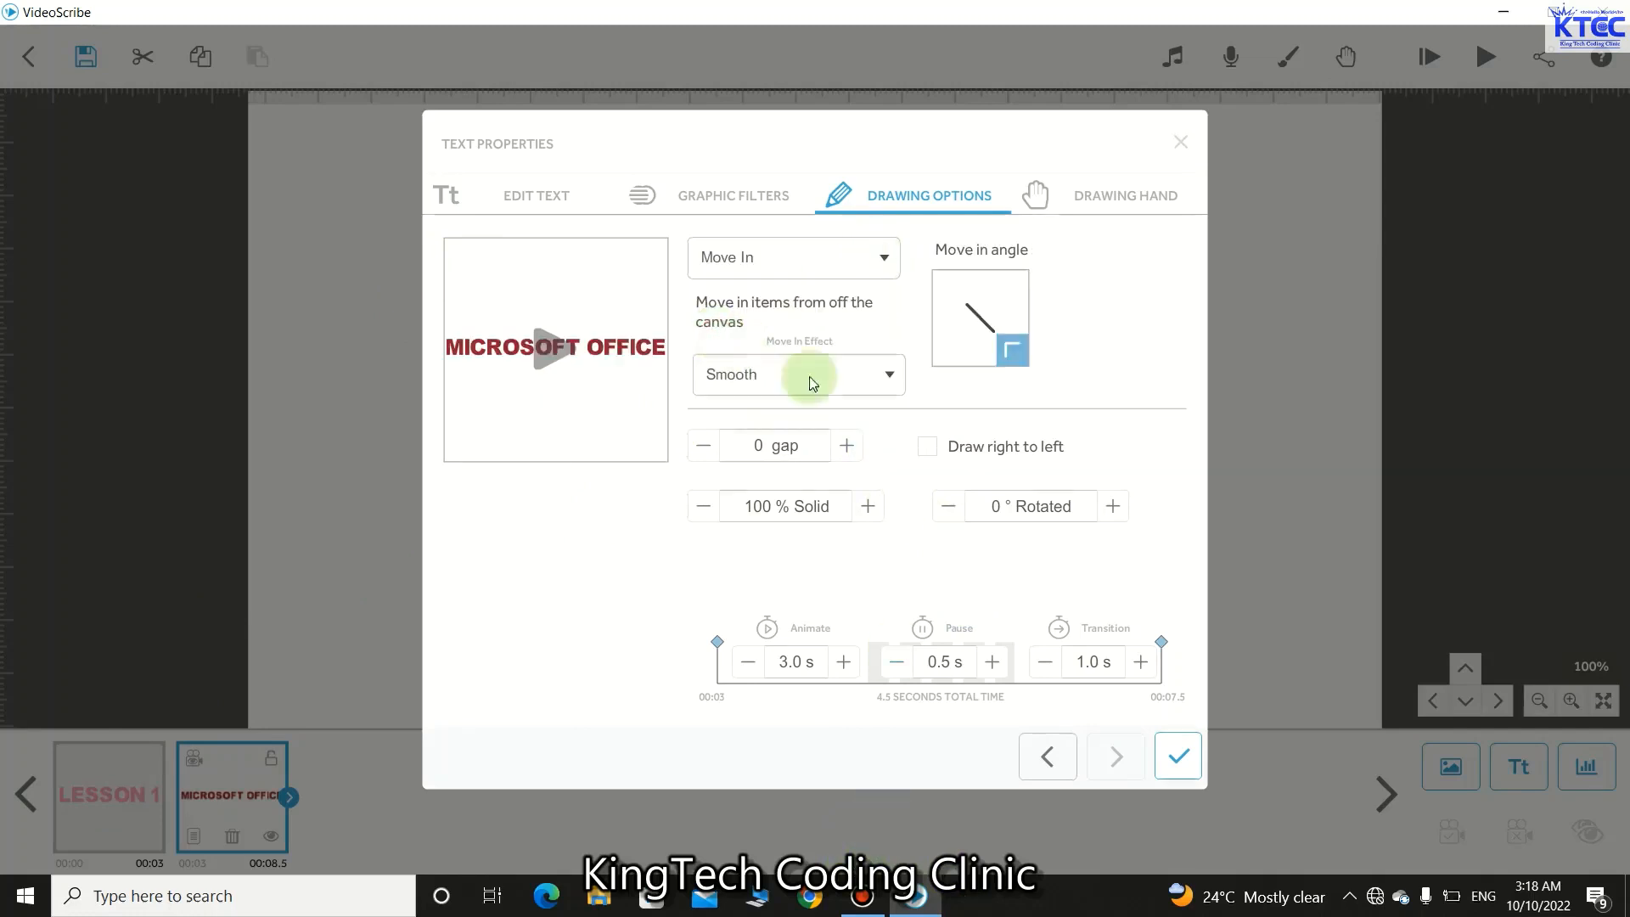
pyautogui.click(979, 350)
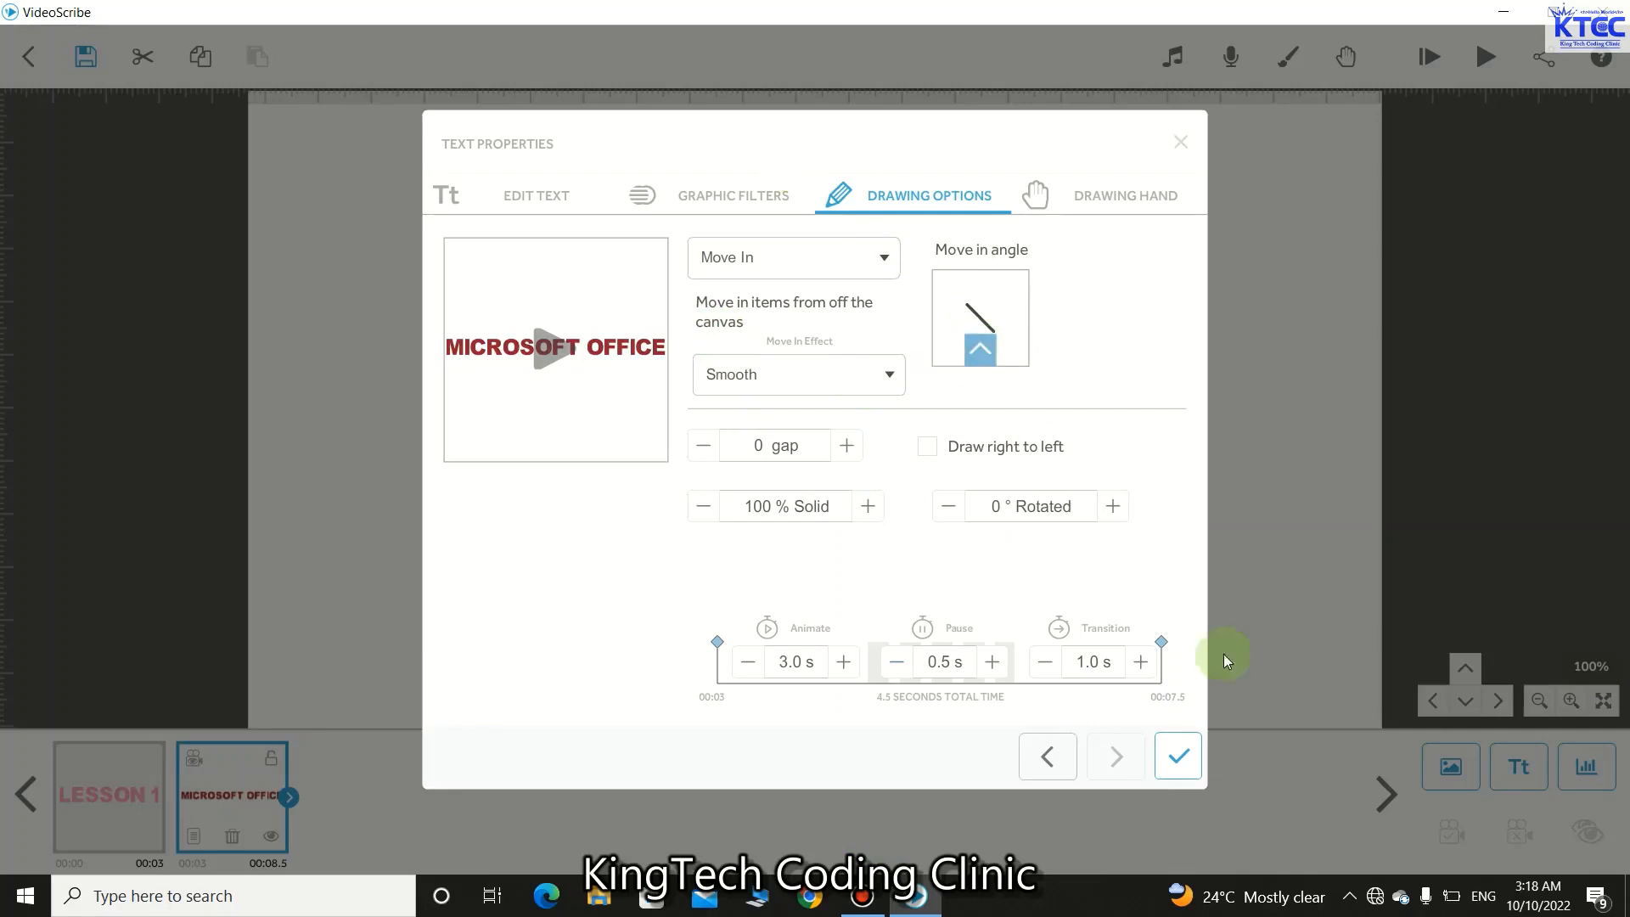
pyautogui.click(1178, 756)
pyautogui.click(902, 554)
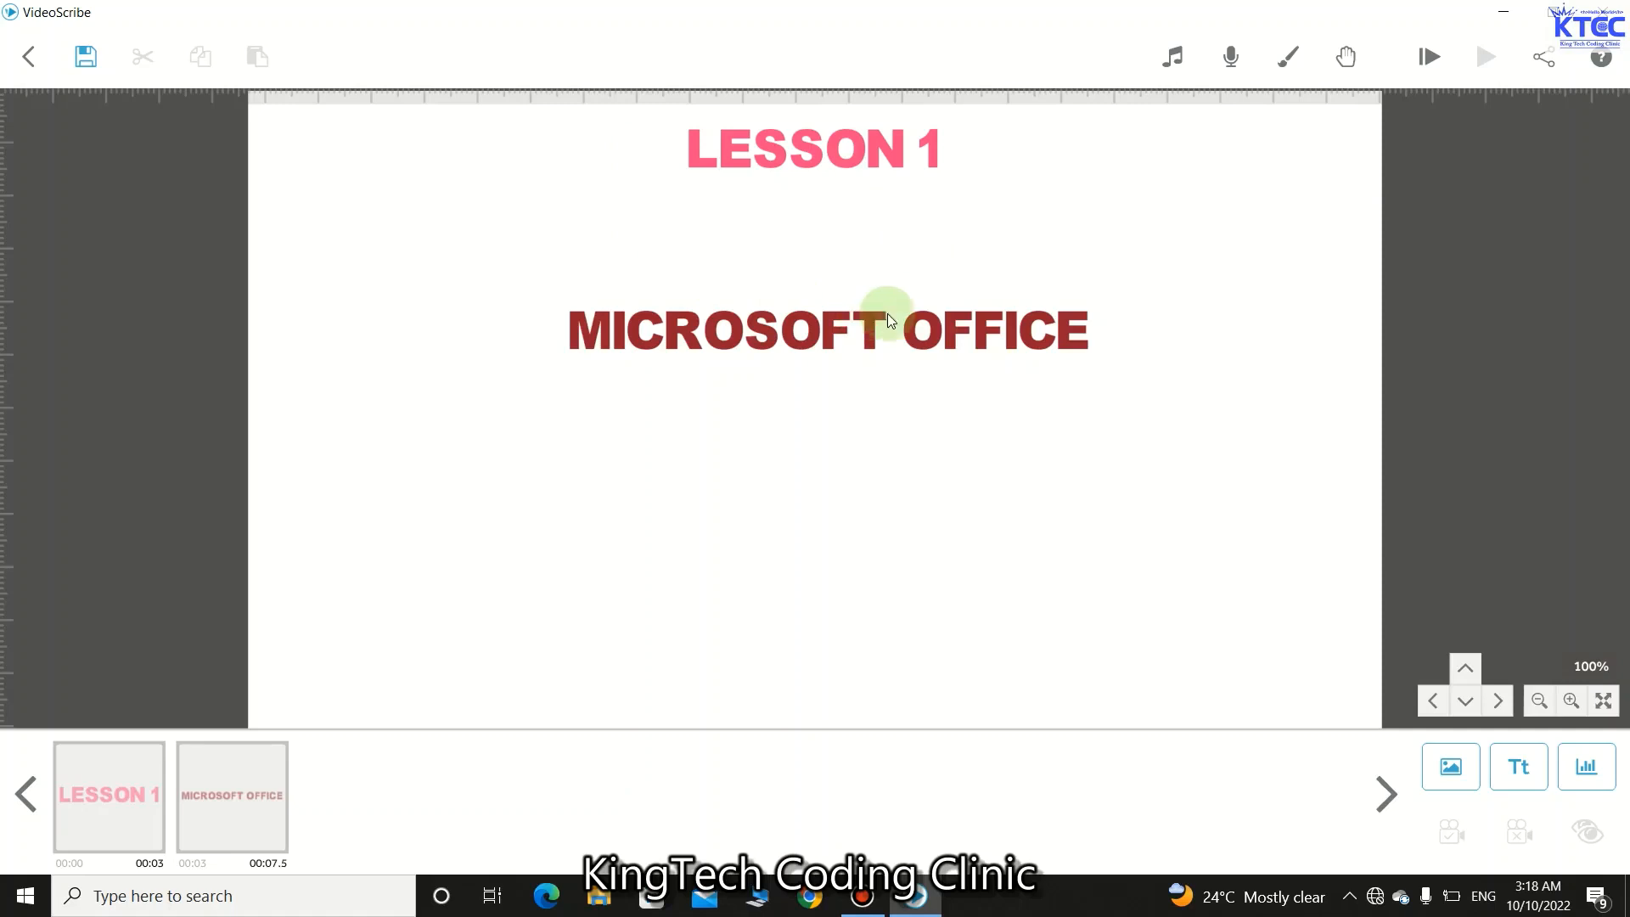
# Step: Add the green school crest from the recently used images, shrink it and place it in the canvas's upper-left corner
pyautogui.click(1445, 776)
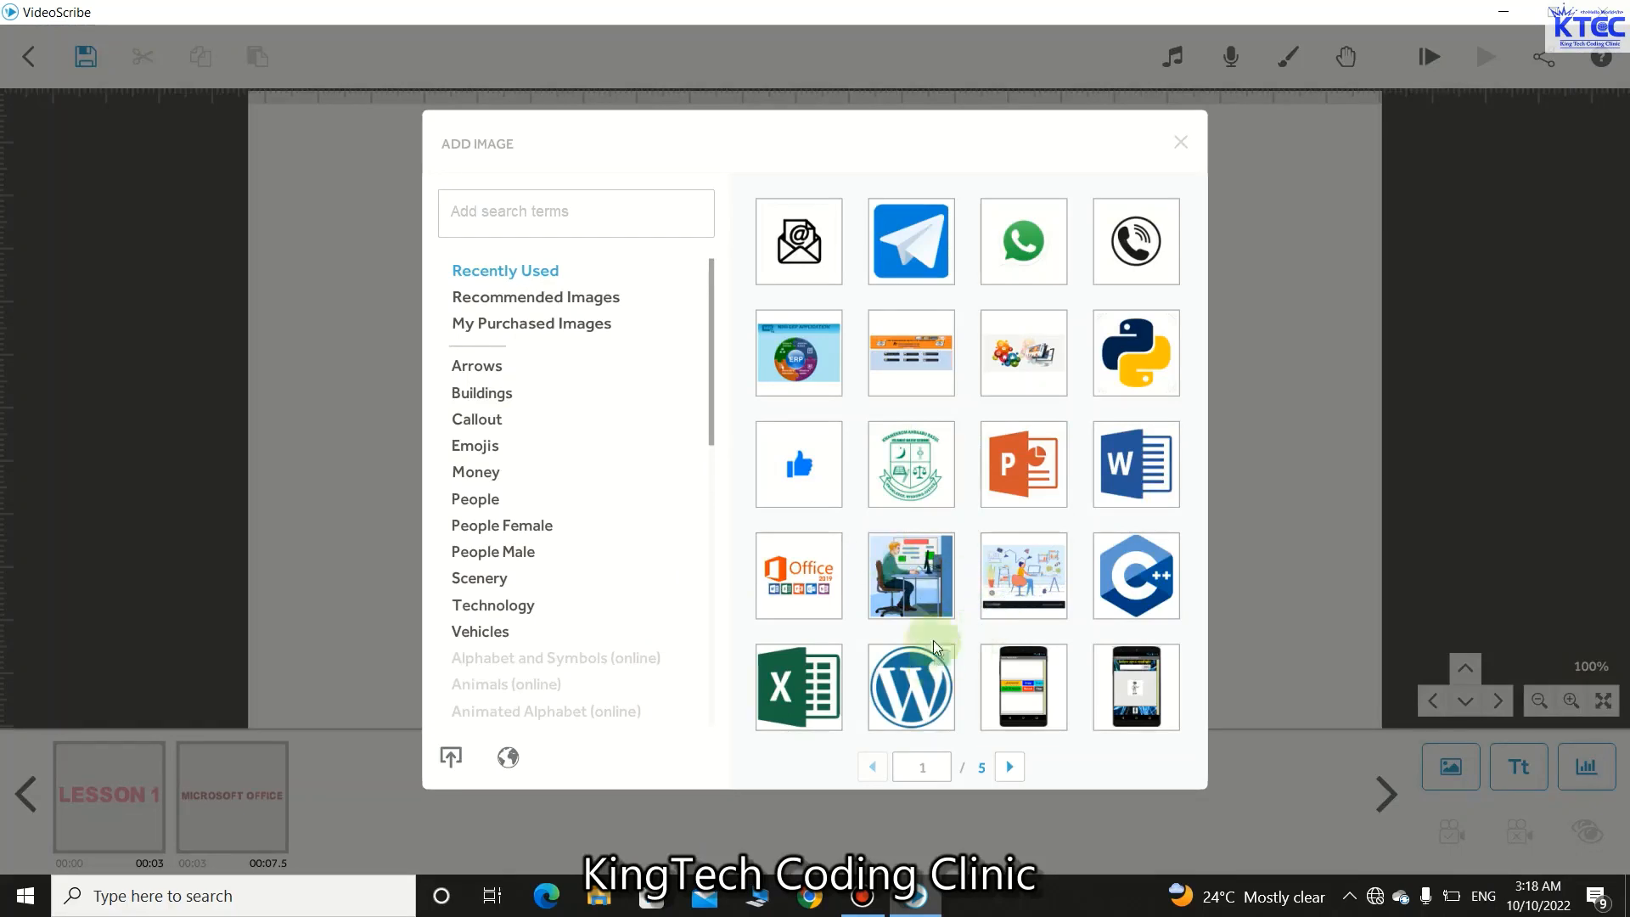
pyautogui.click(913, 491)
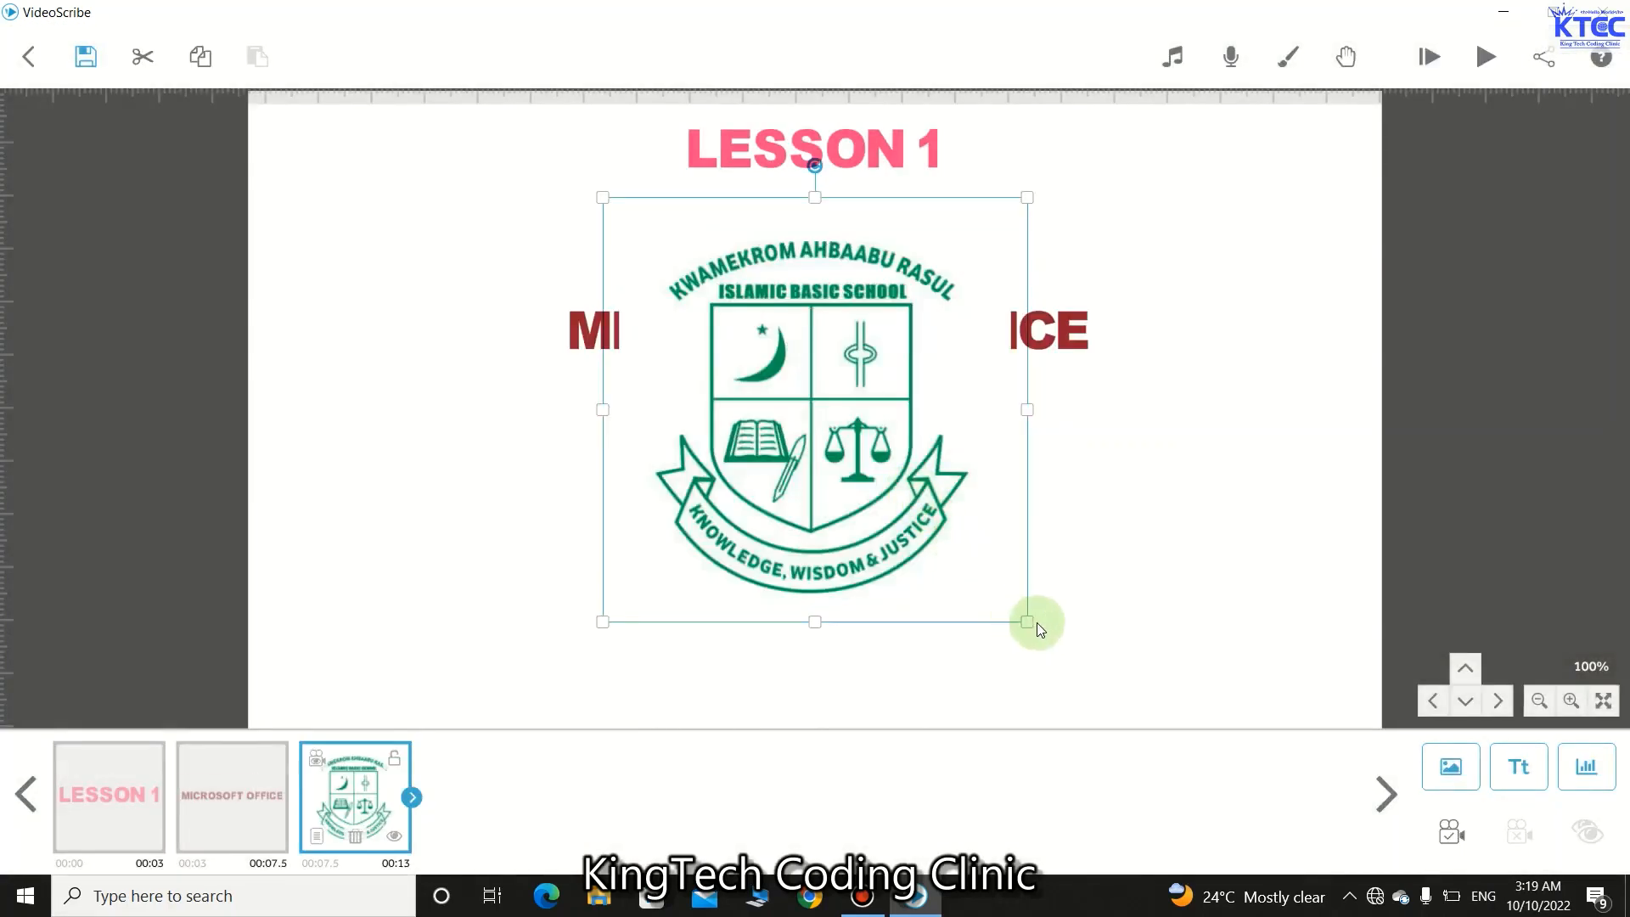
pyautogui.moveTo(1036, 625); pyautogui.dragTo(340, 201)
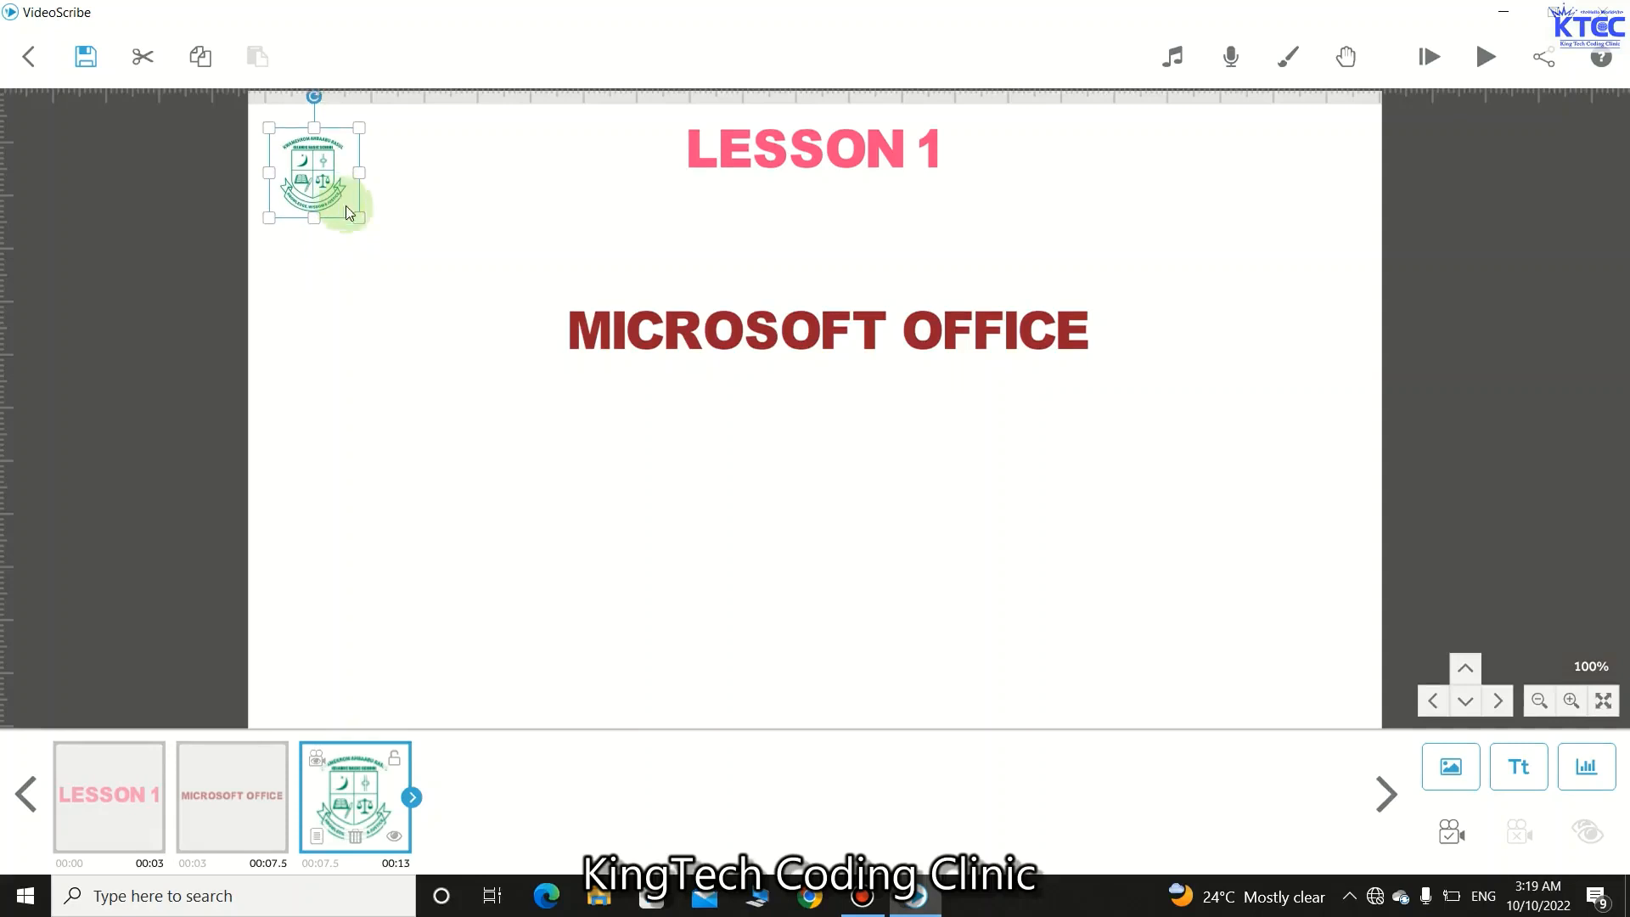
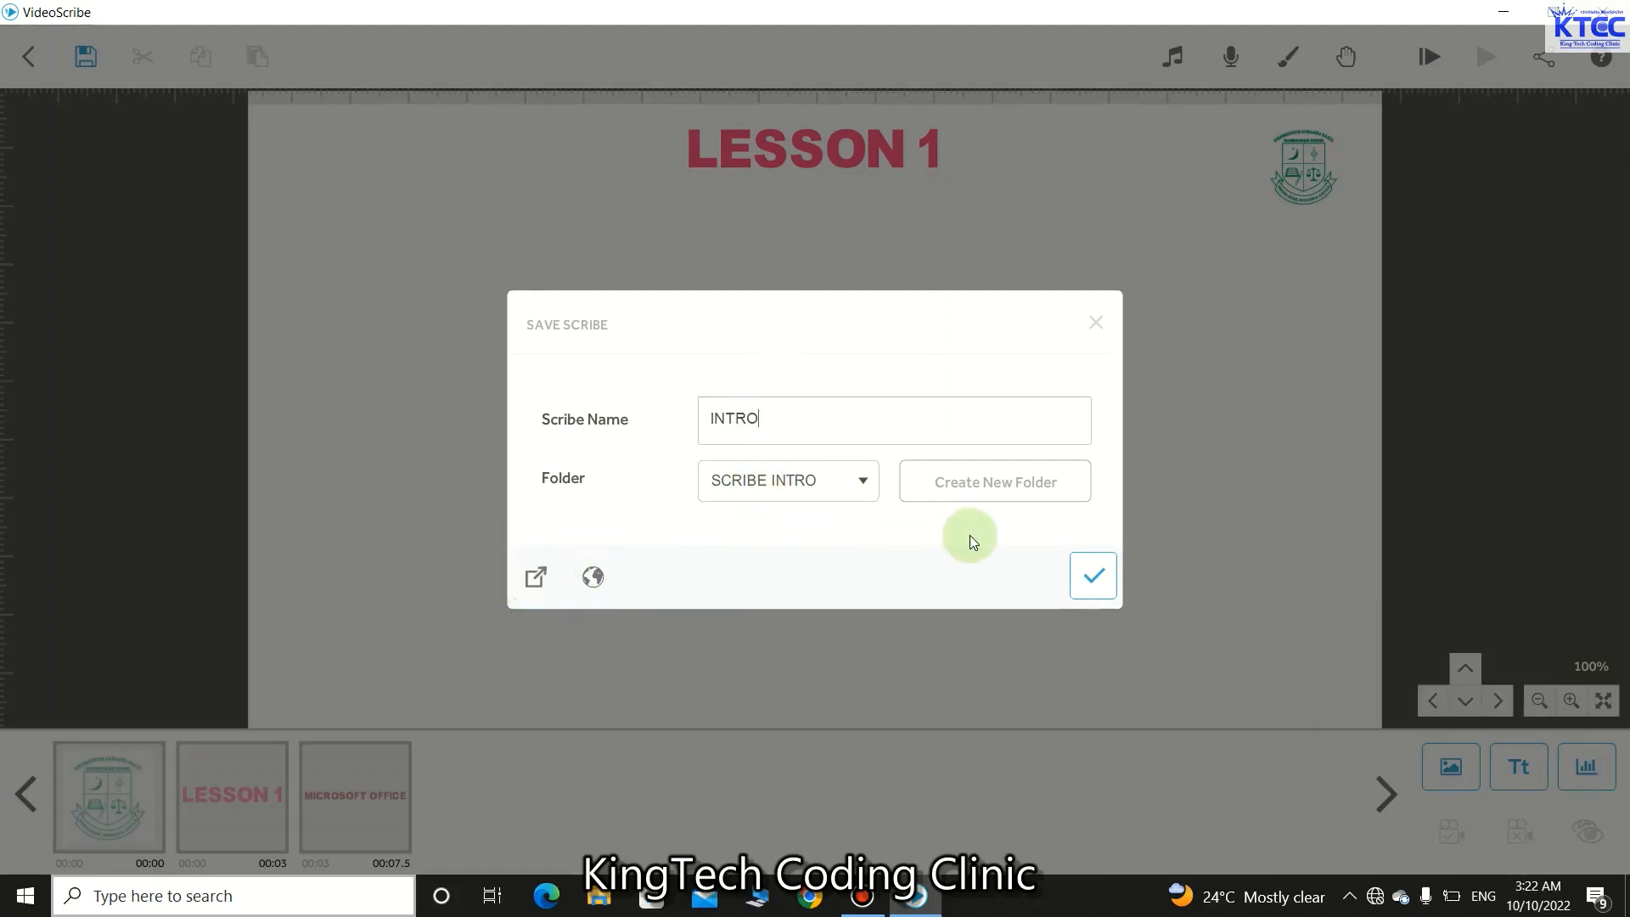
# Step: Save the scribe as INTRO in the SCRIBE INTRO folder
pyautogui.click(1091, 575)
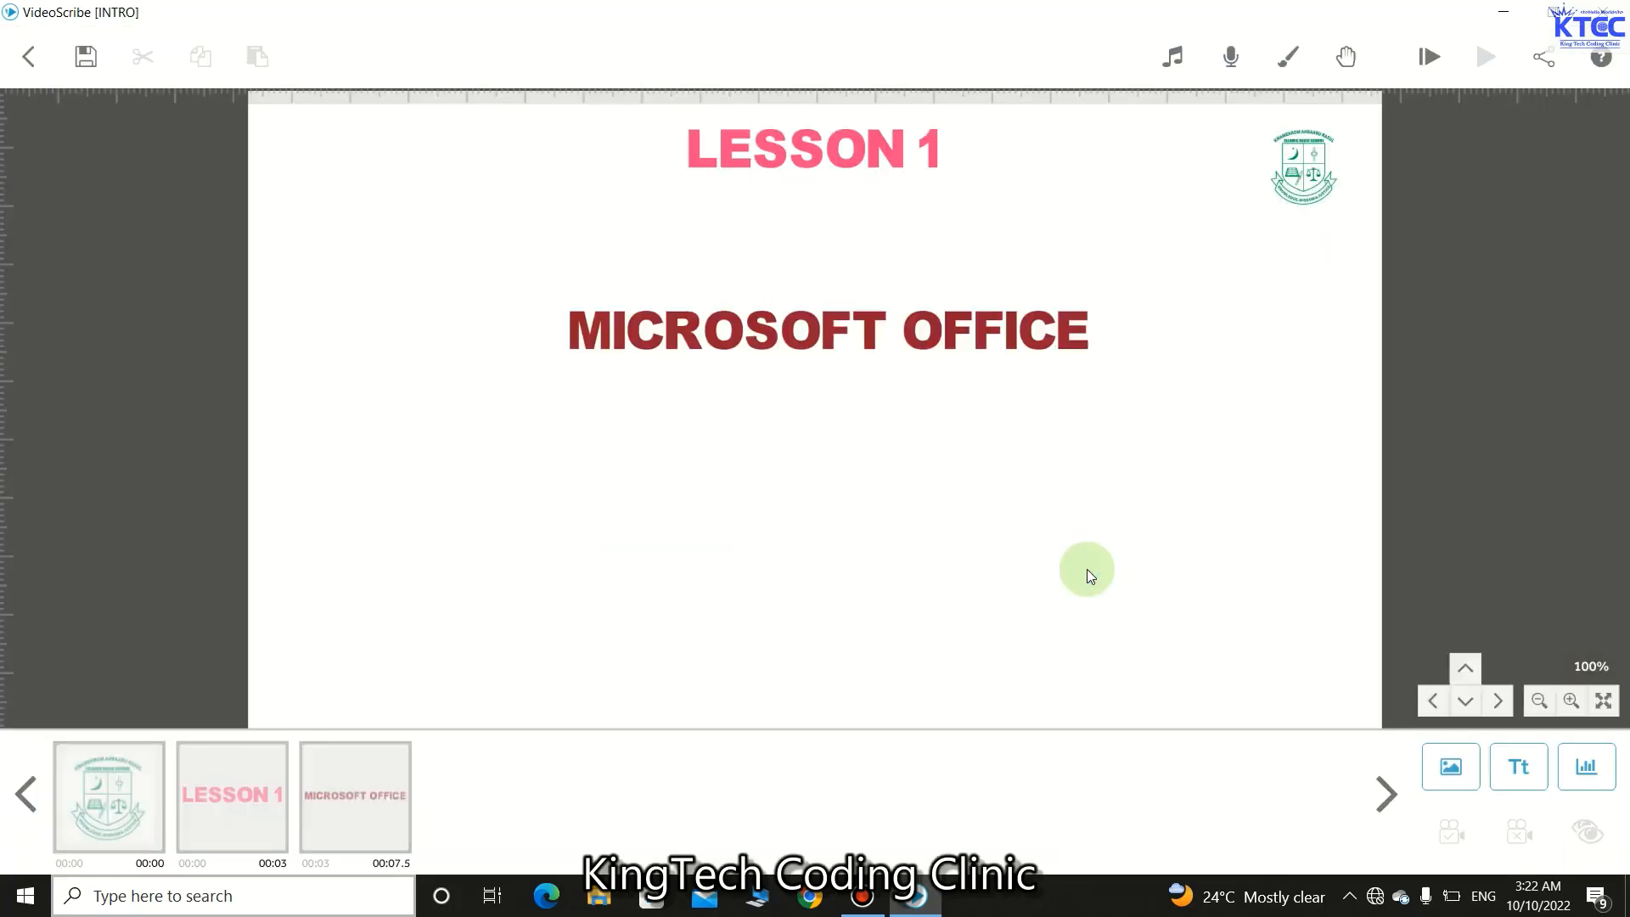
# Step: Open the scribe's share or download options and look at the logo file chooser without adding a logo
pyautogui.click(1543, 57)
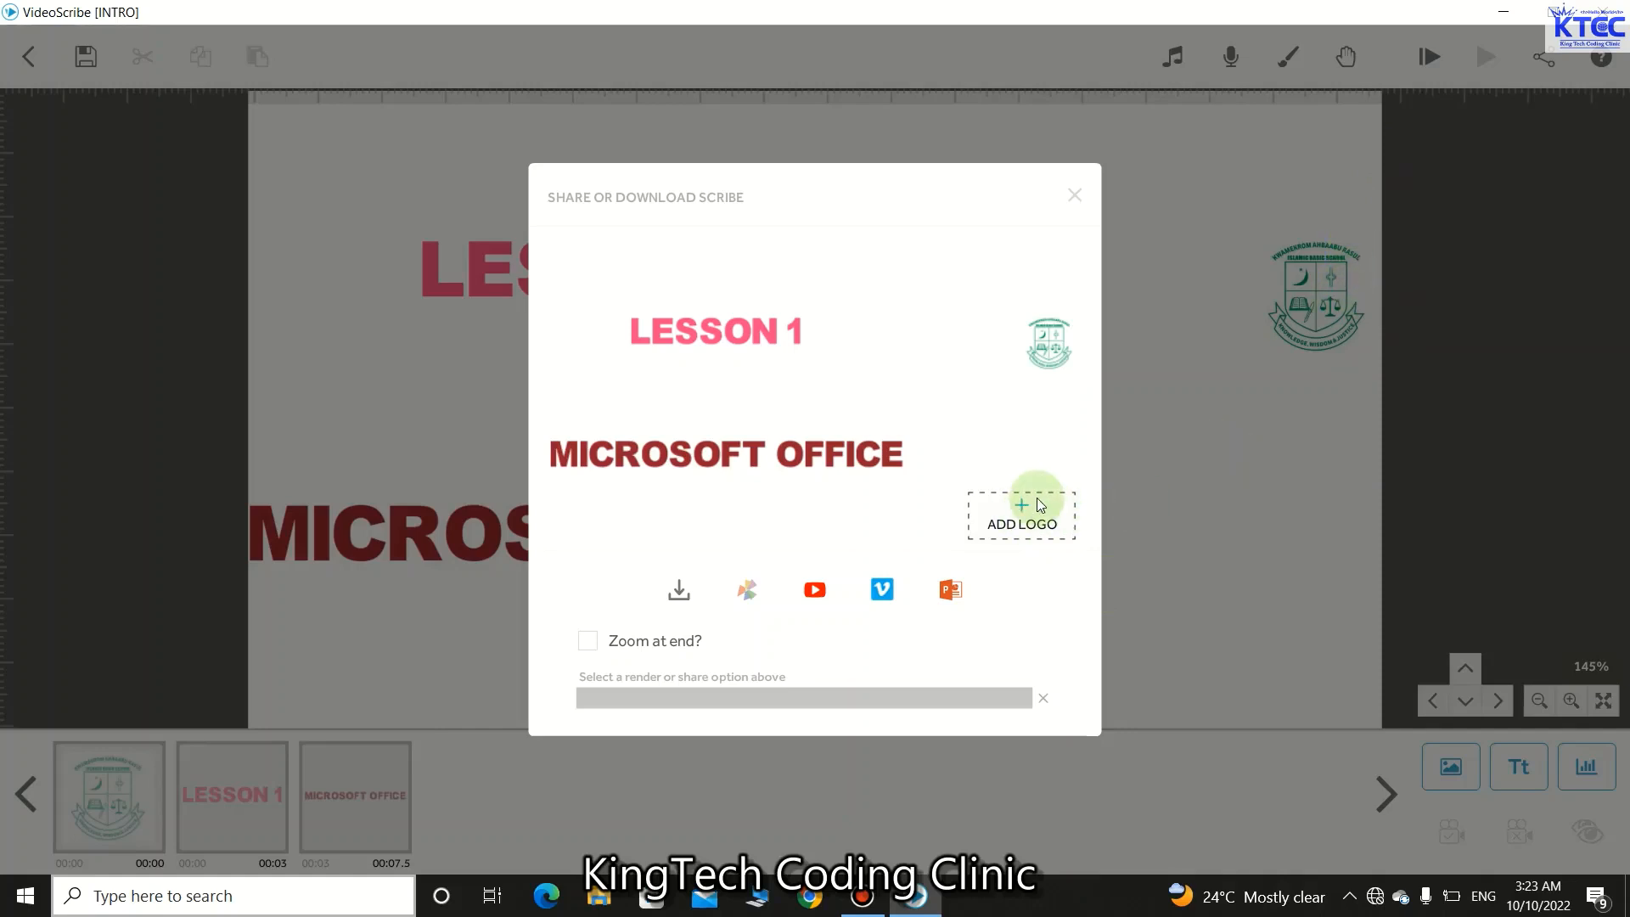
pyautogui.click(1022, 517)
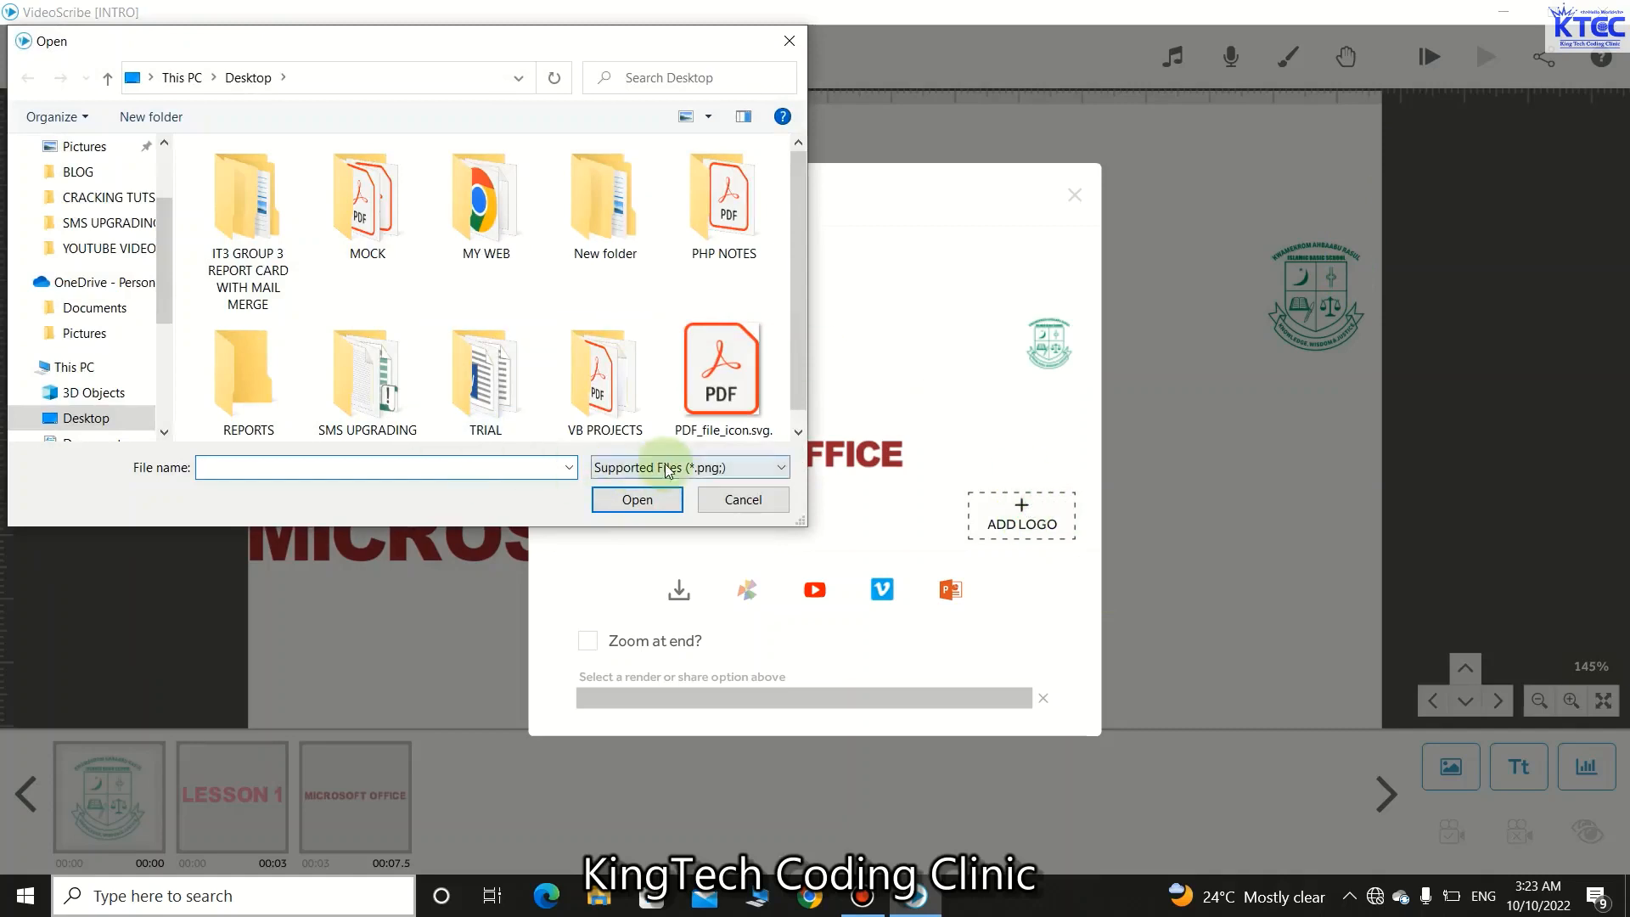
pyautogui.click(730, 494)
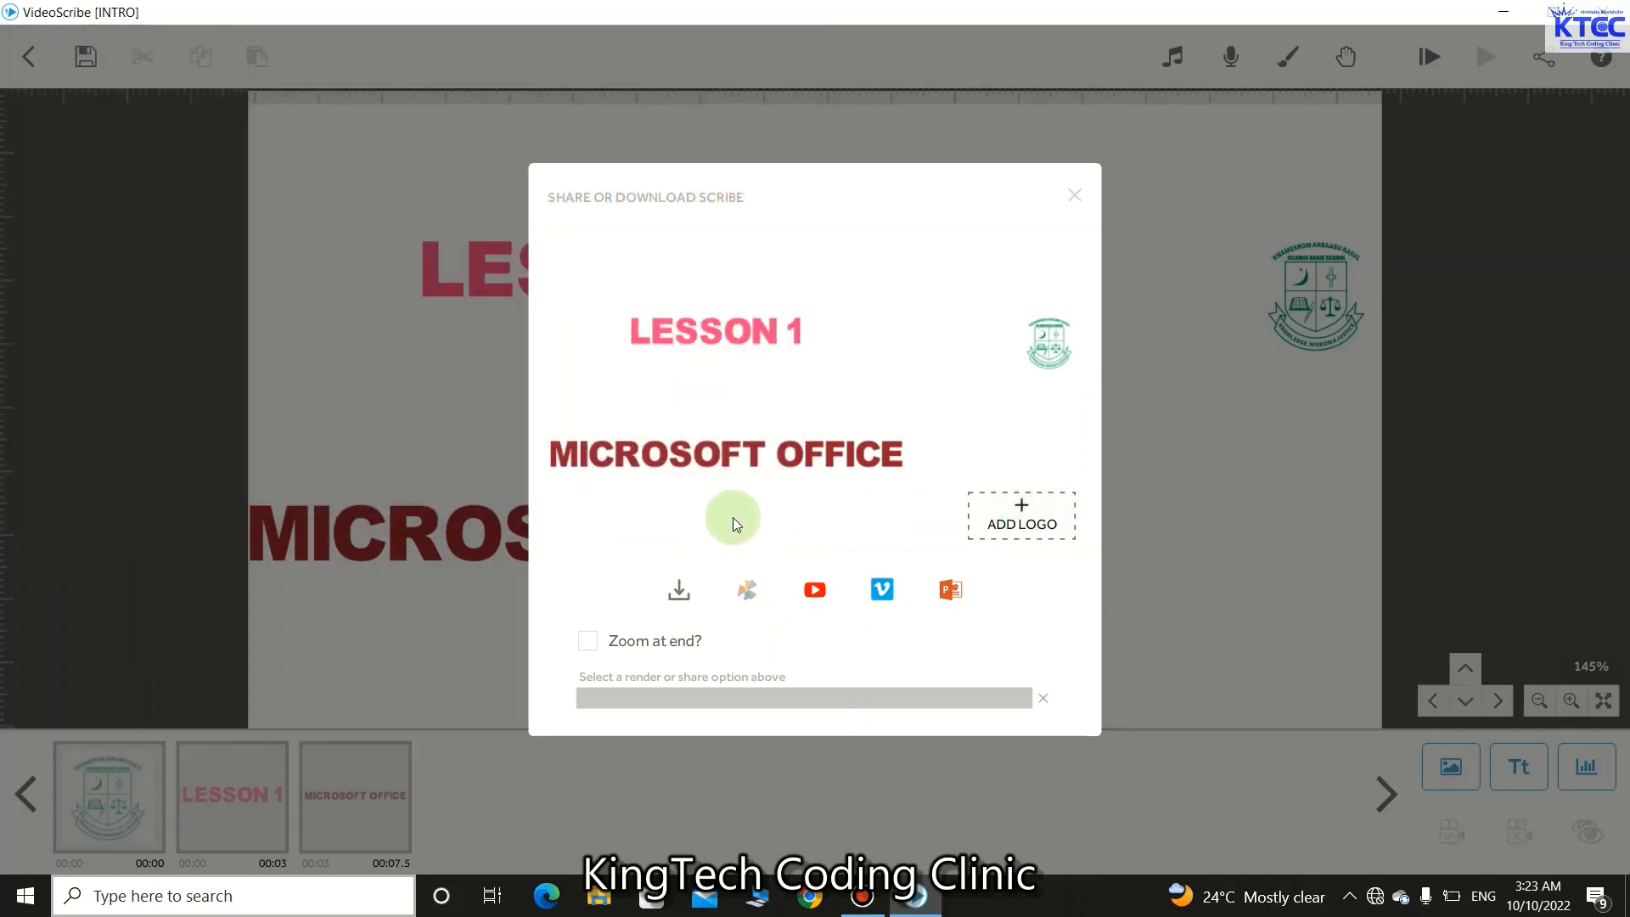
# Step: Begin downloading the scribe as a video file and create a Desktop folder named SCRIBE for the output
pyautogui.click(689, 586)
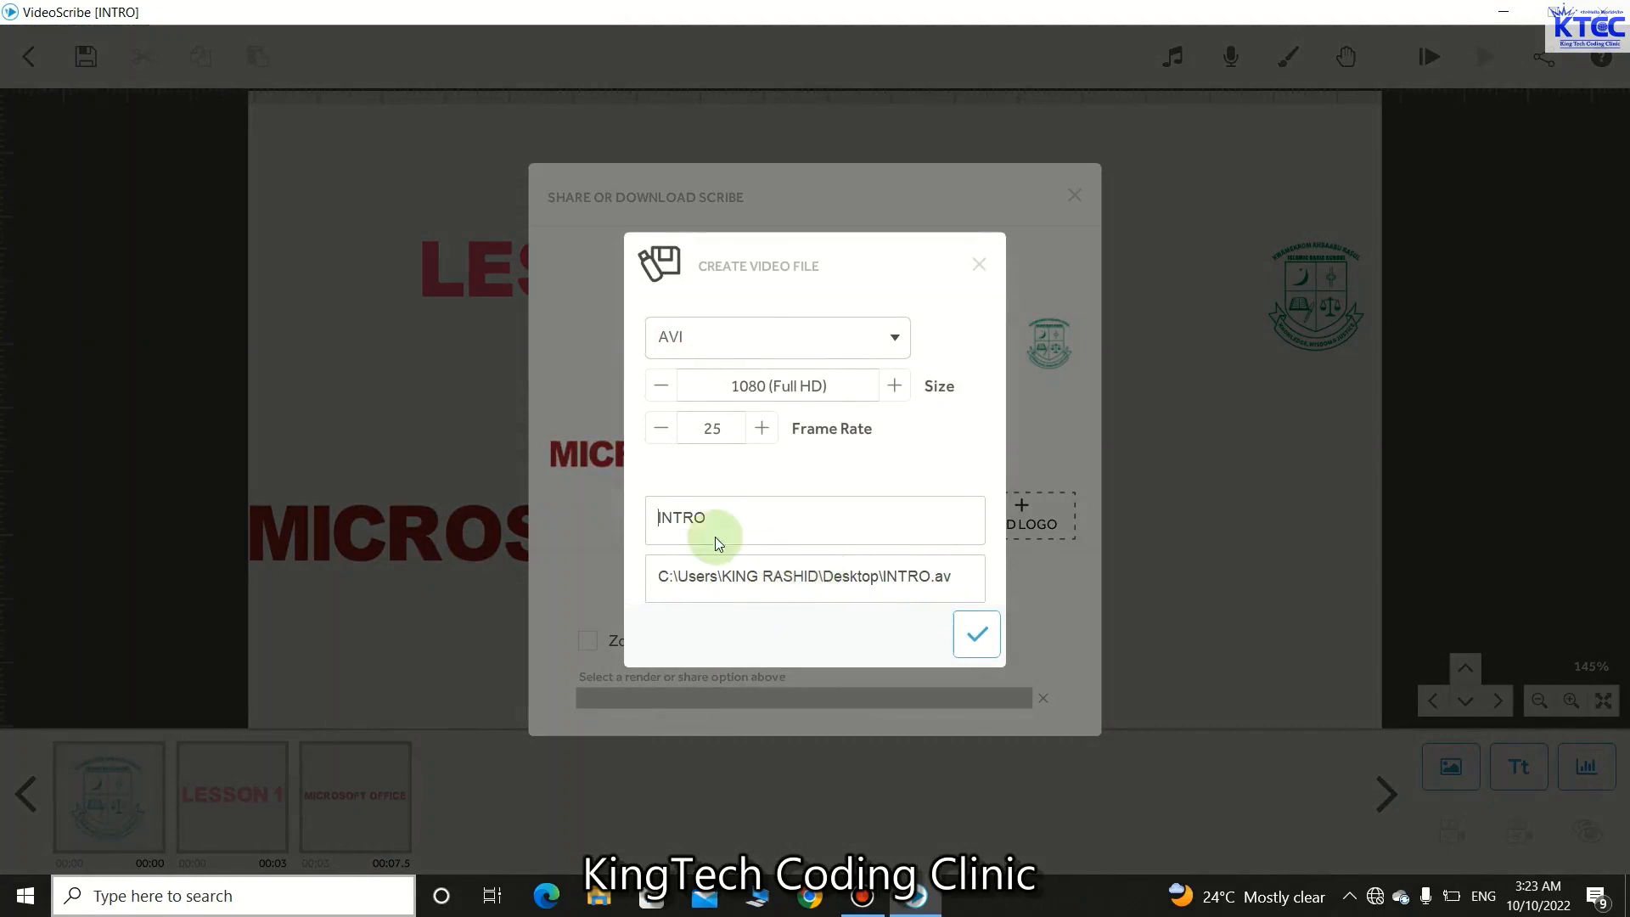
pyautogui.click(864, 576)
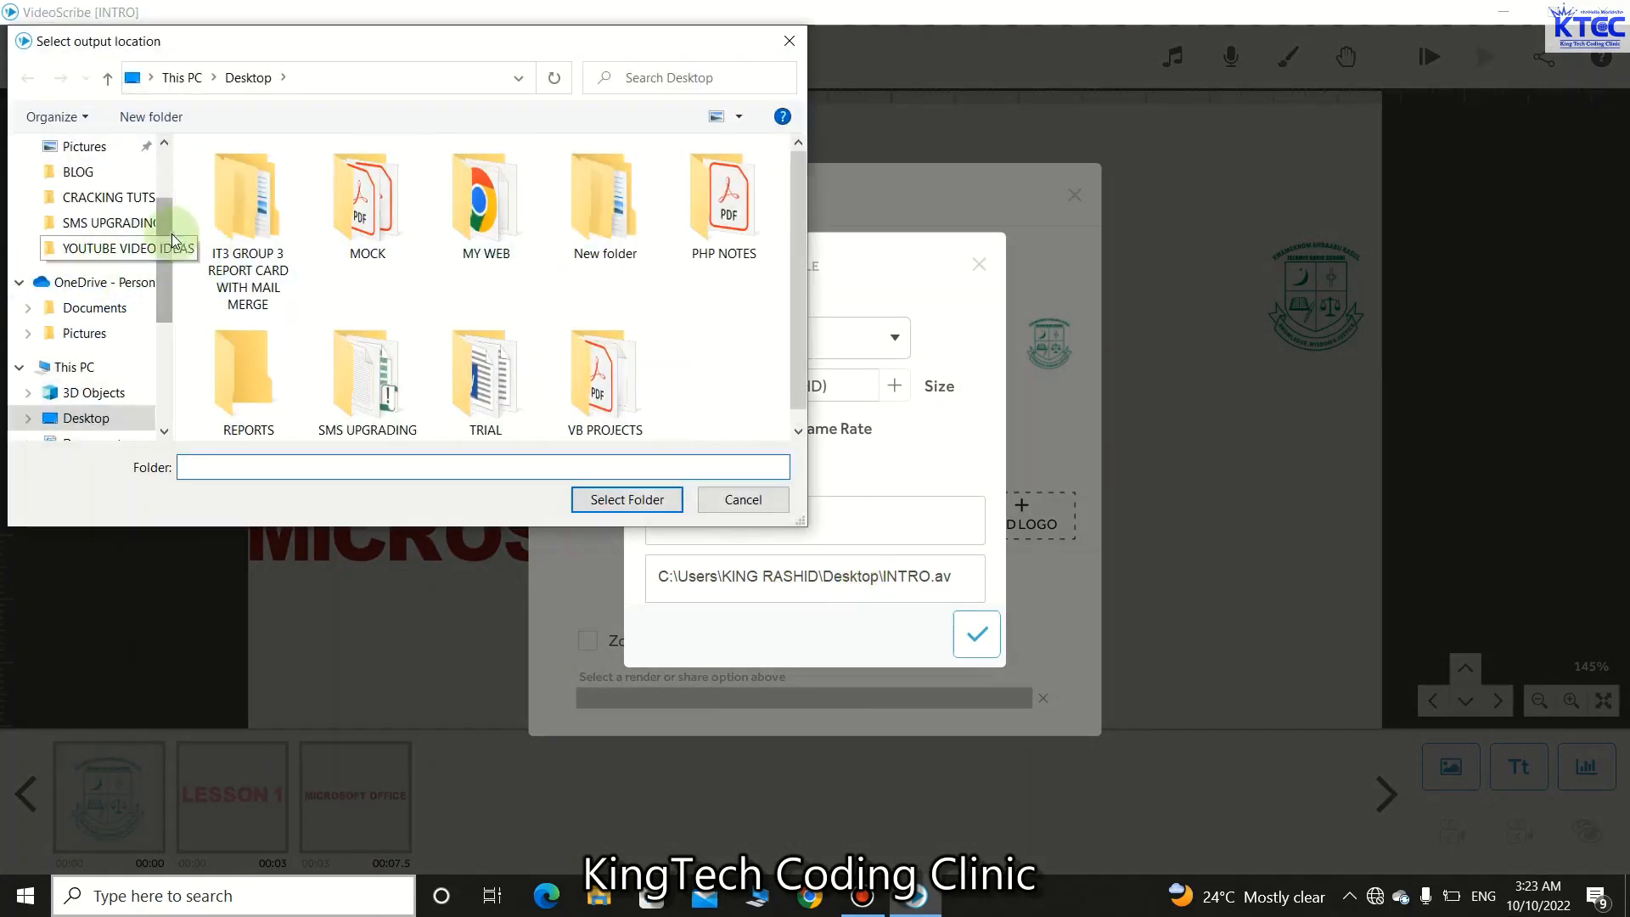
pyautogui.moveTo(168, 254); pyautogui.dragTo(156, 152)
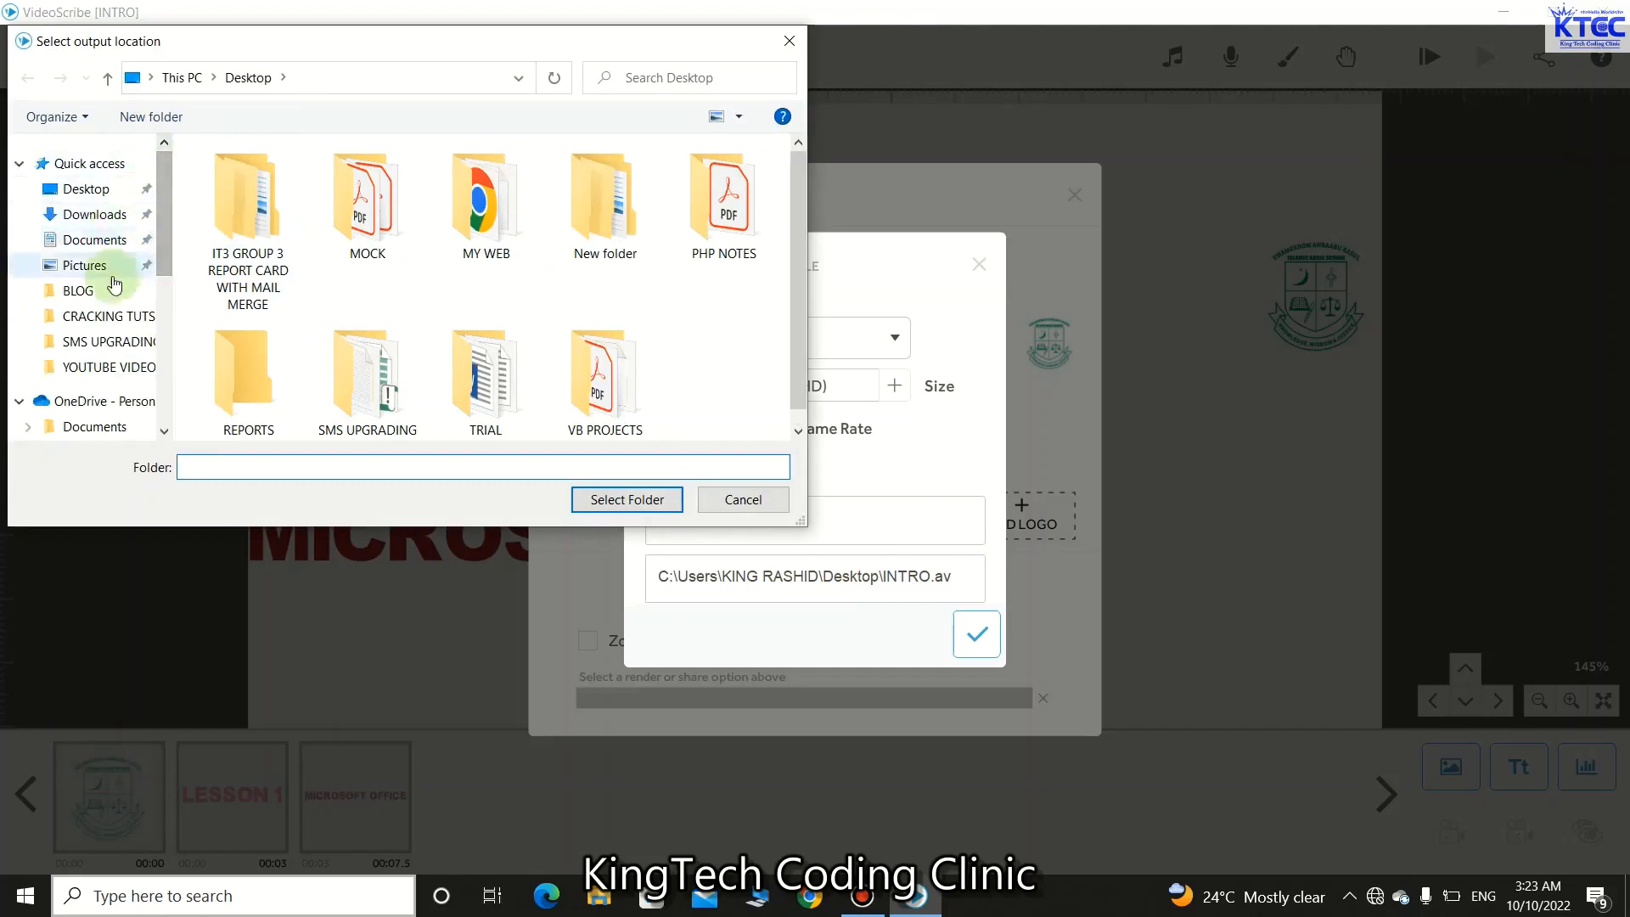
pyautogui.click(92, 190)
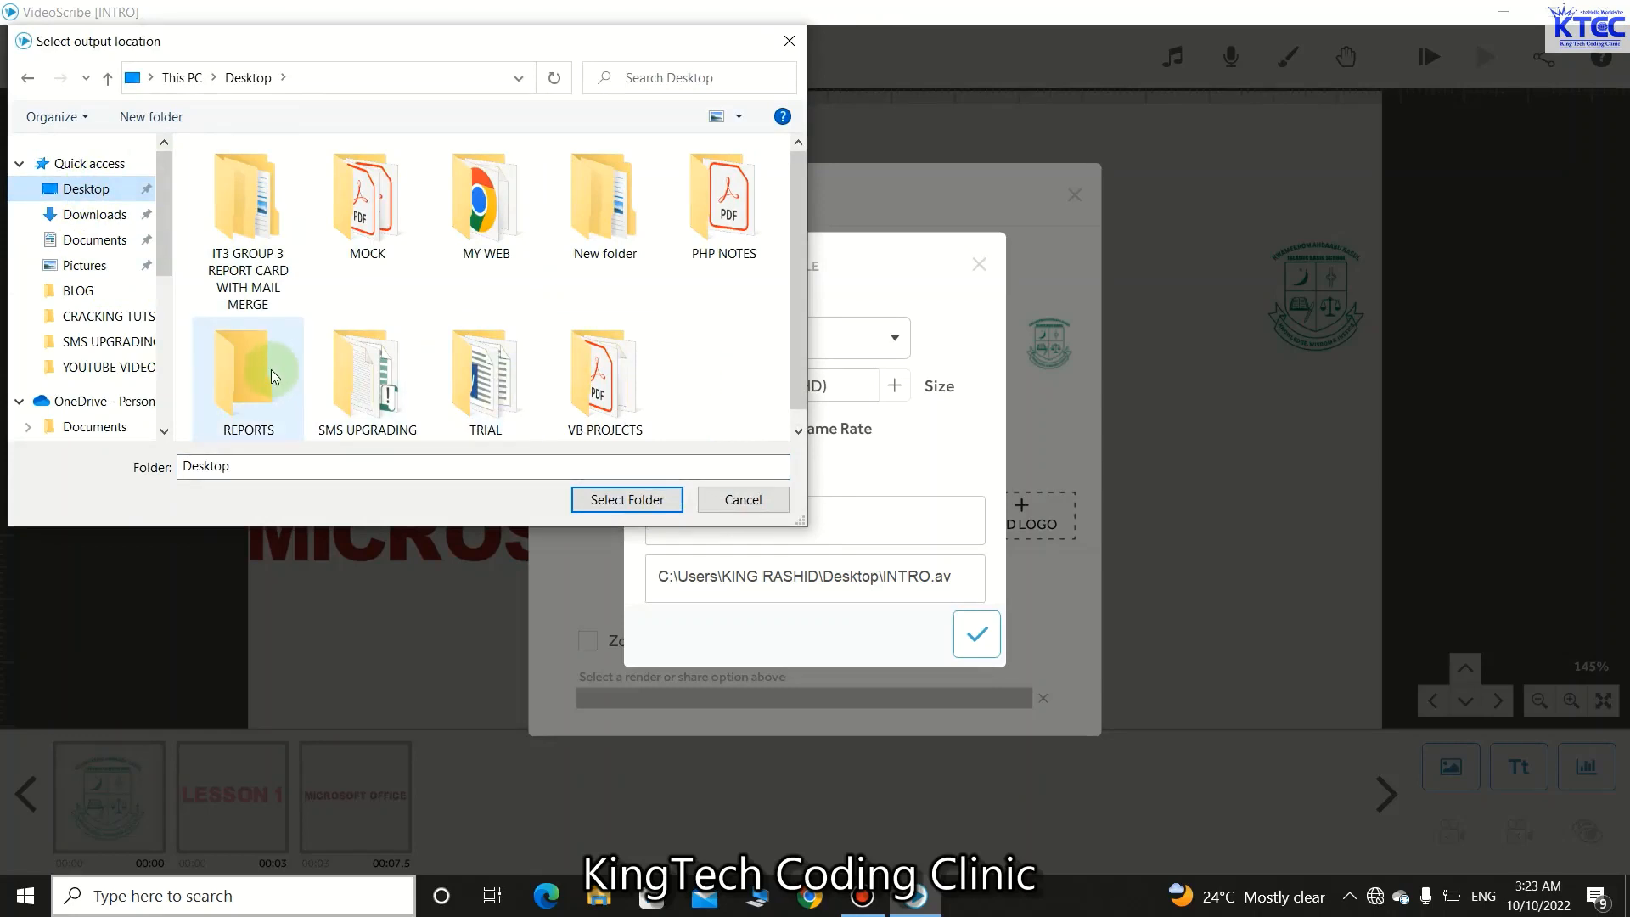
pyautogui.rightClick(701, 316)
pyautogui.moveTo(859, 572)
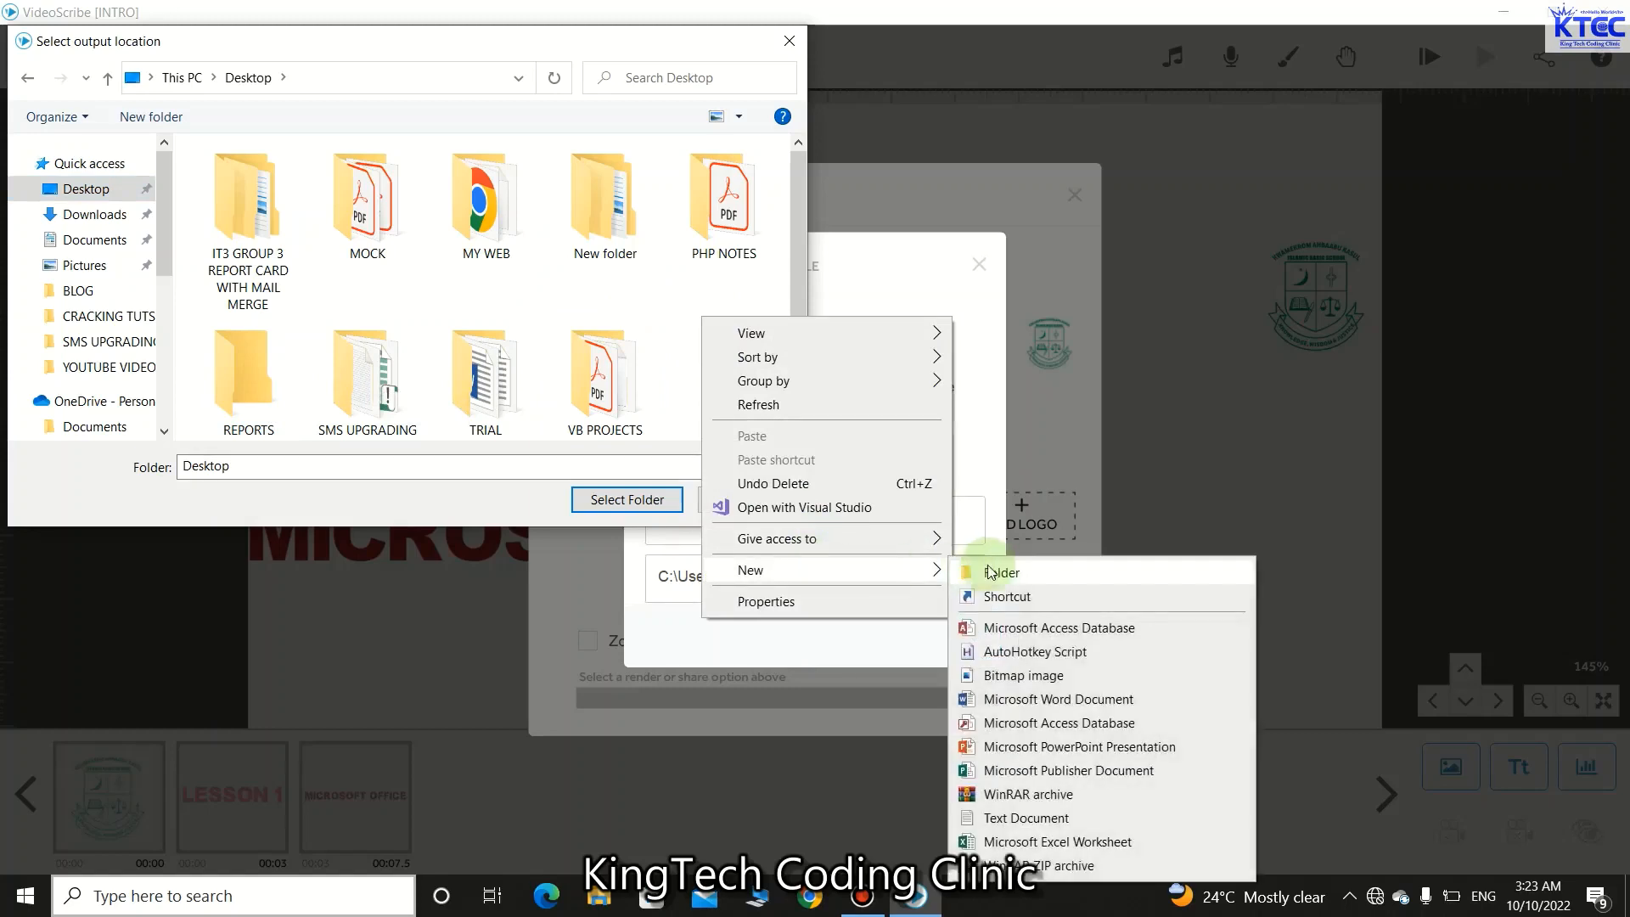
pyautogui.click(989, 572)
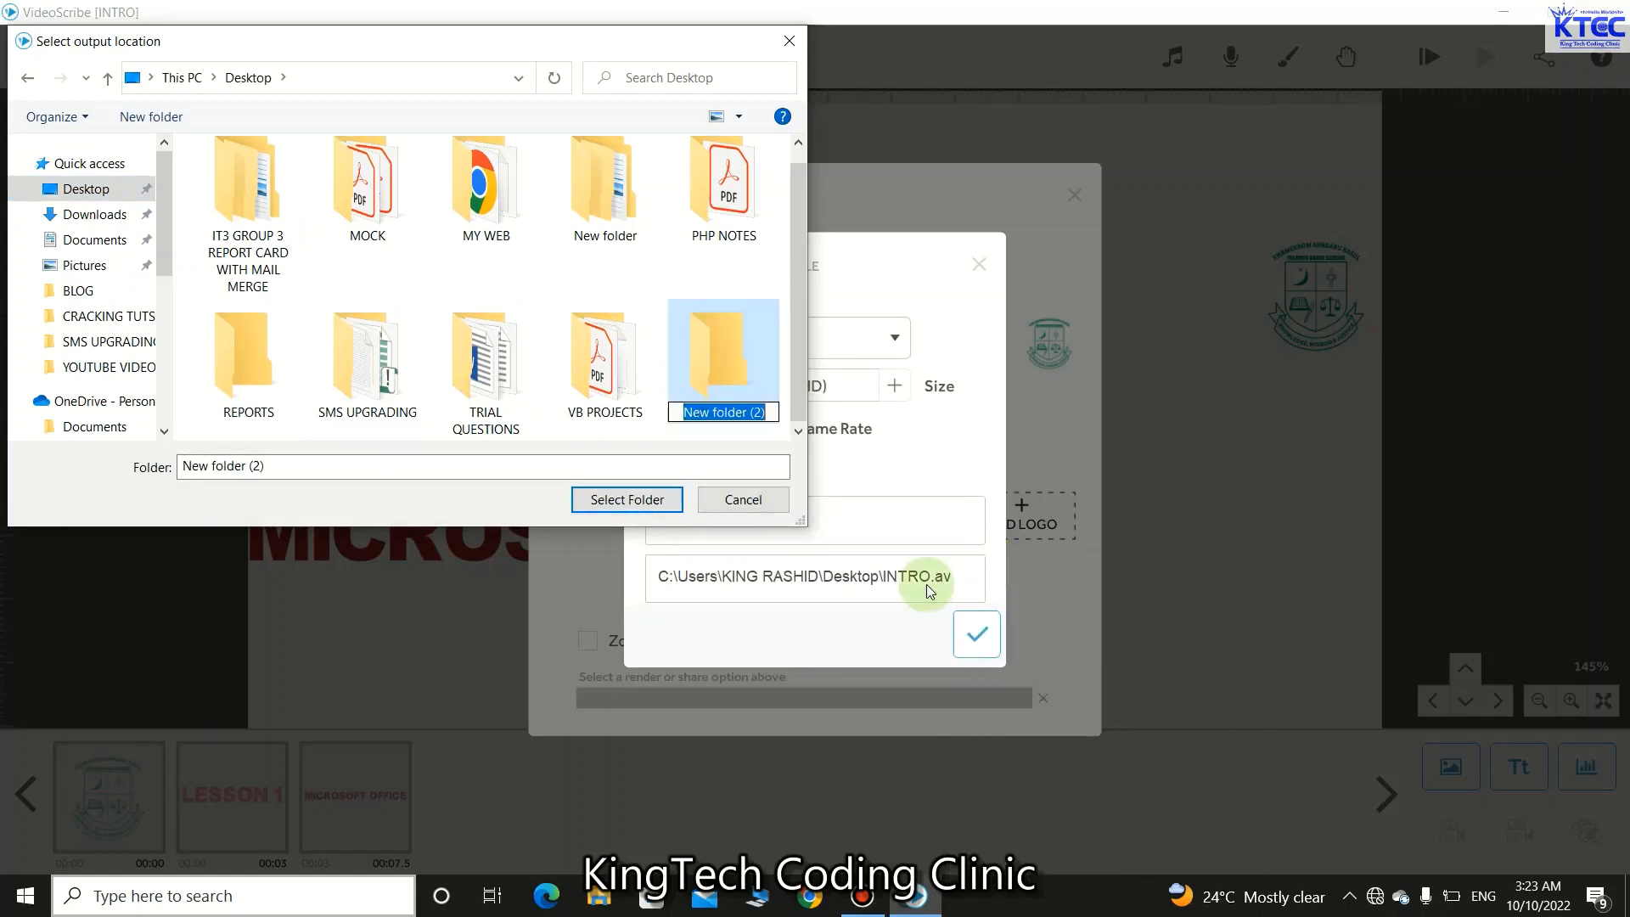
pyautogui.write('SCRIB')
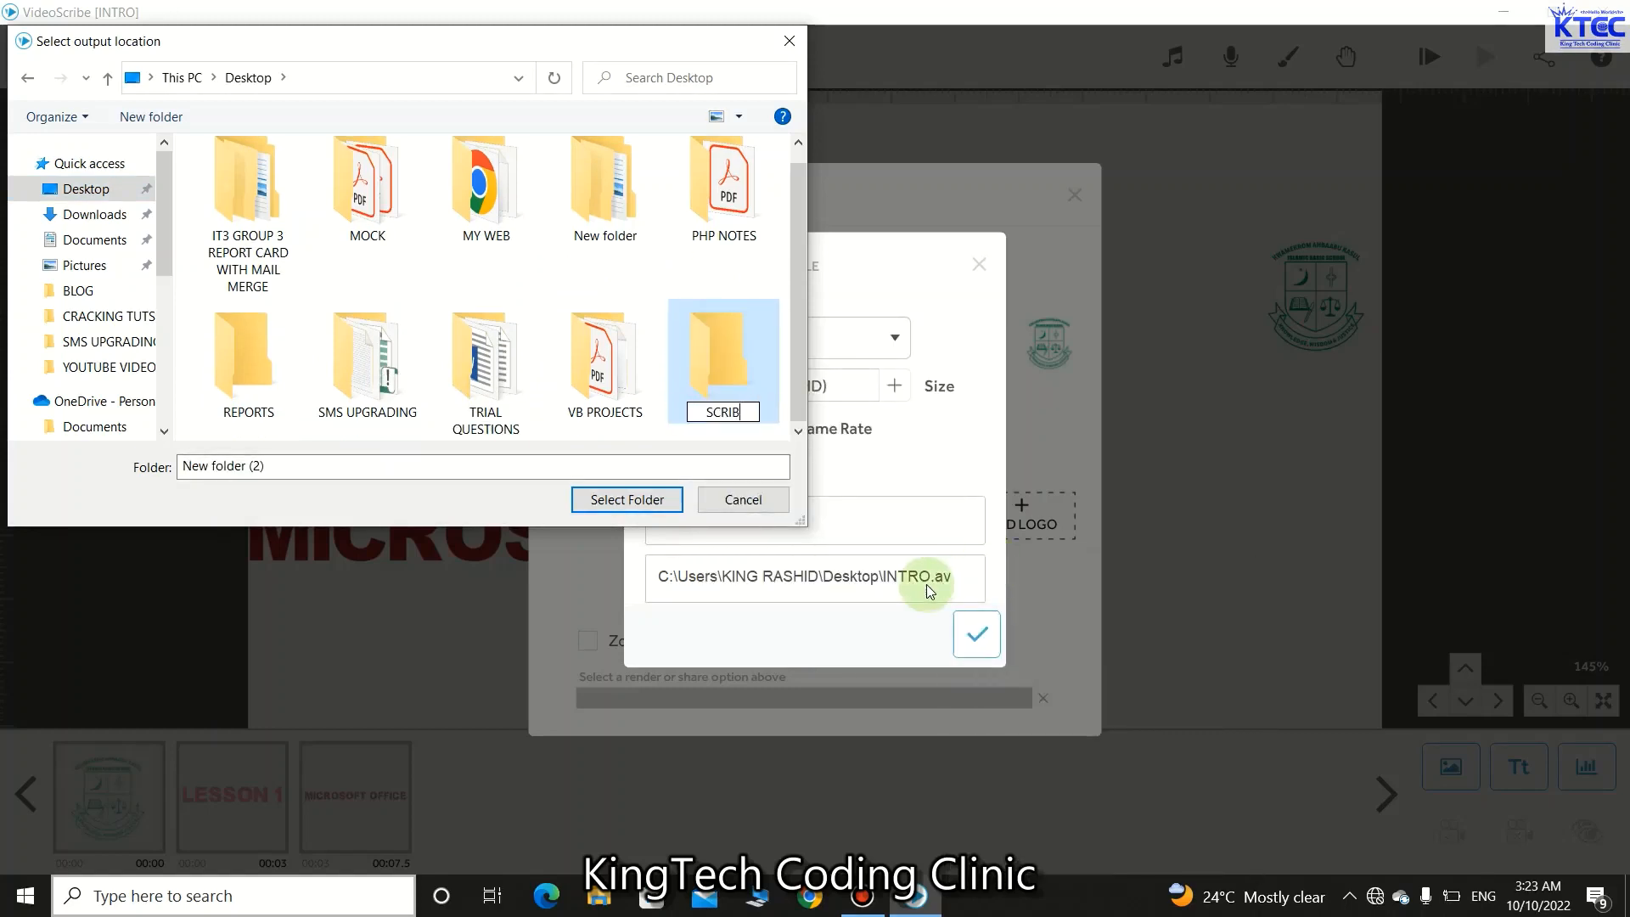
pyautogui.write('E')
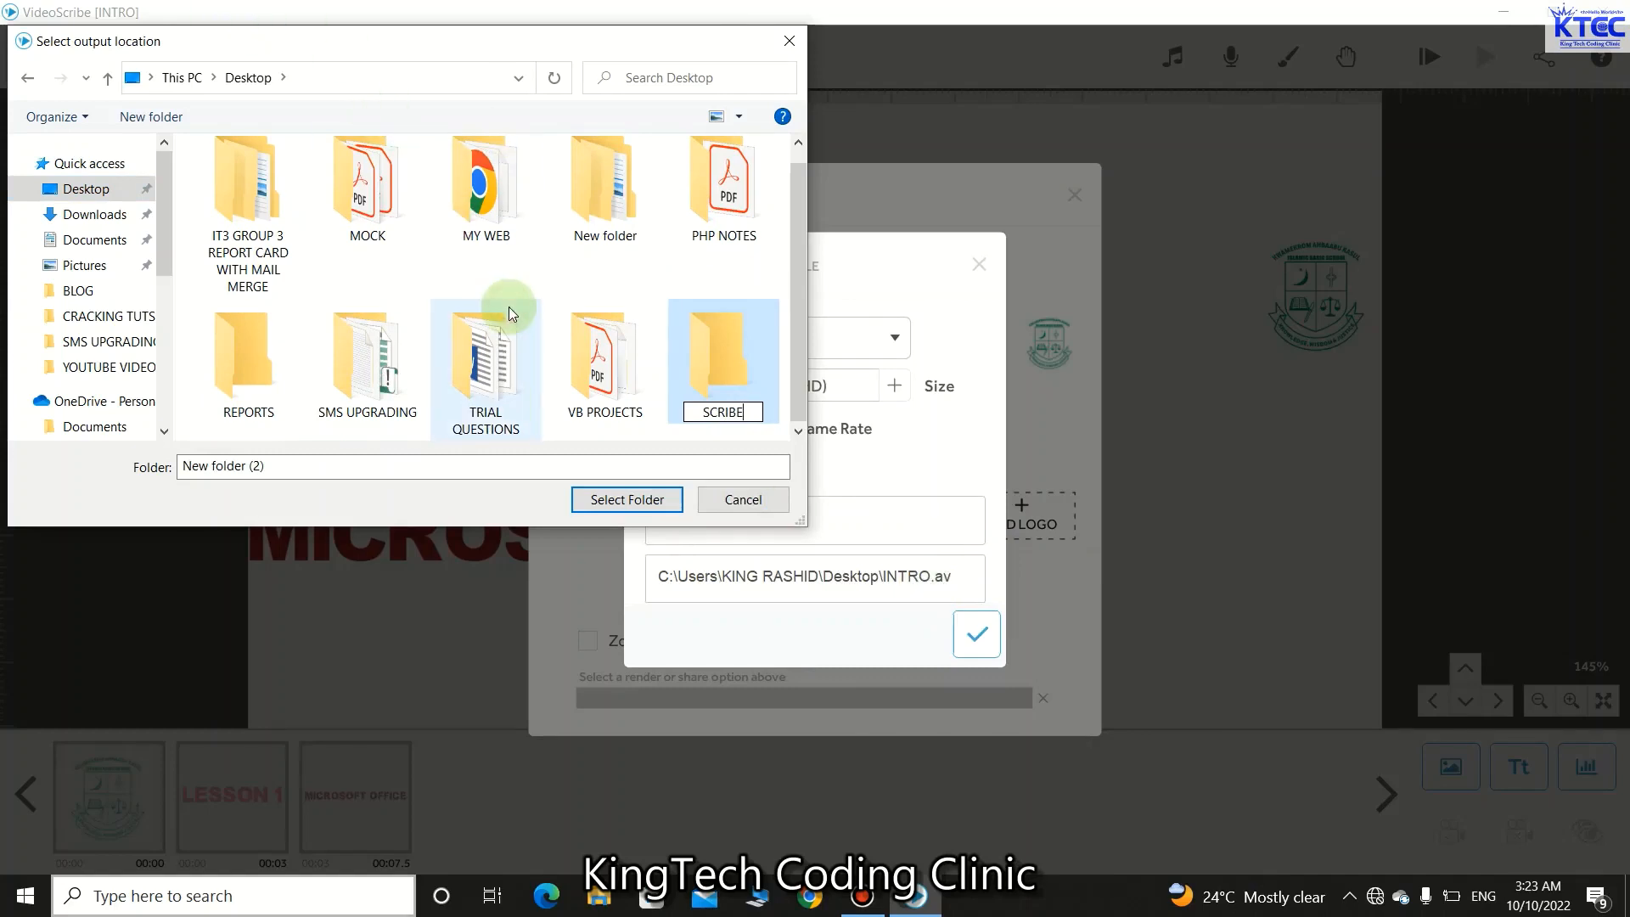
# Step: Use the SCRIBE folder as the output location and render INTRO as a 1080 (Full HD) AVI at 25 frames per second
pyautogui.click(717, 344)
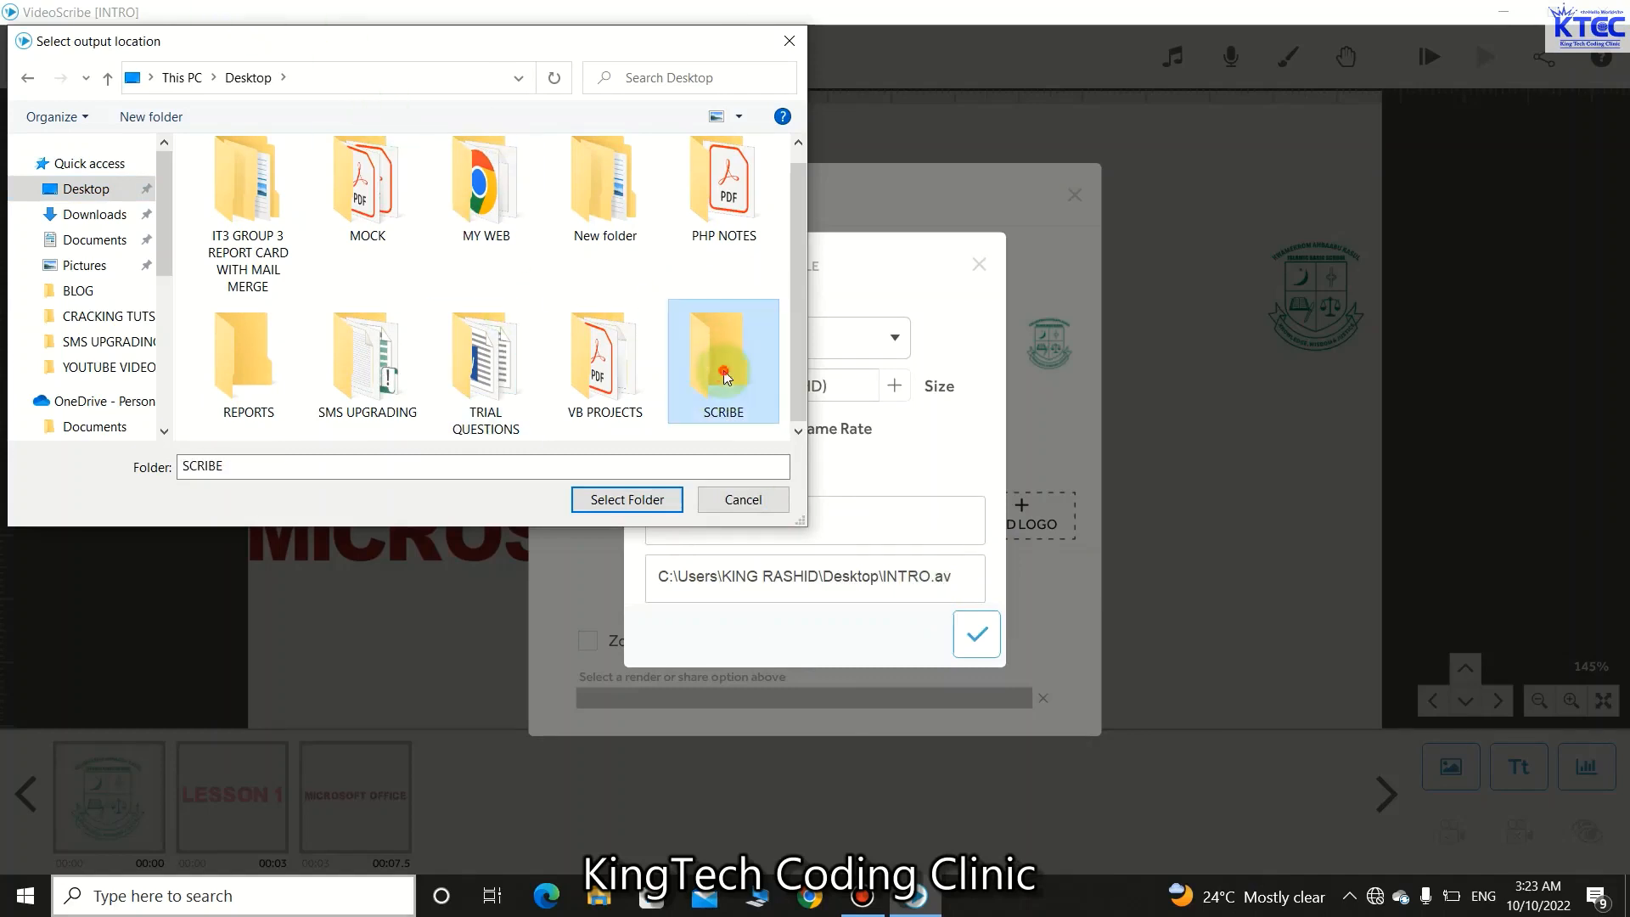
pyautogui.click(617, 498)
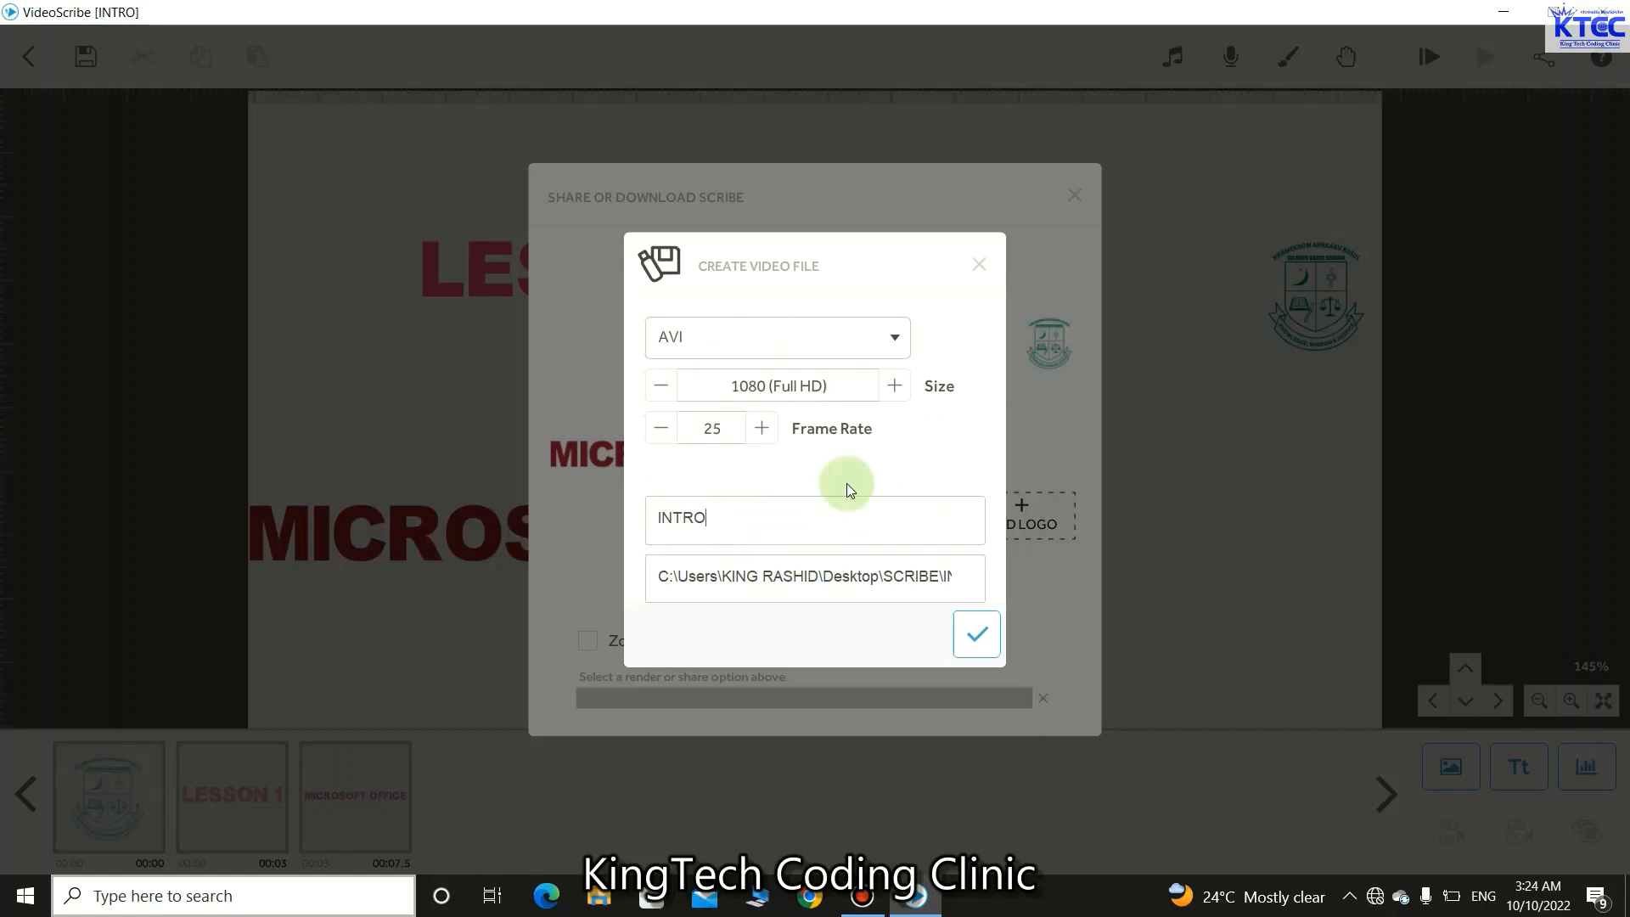
pyautogui.click(977, 634)
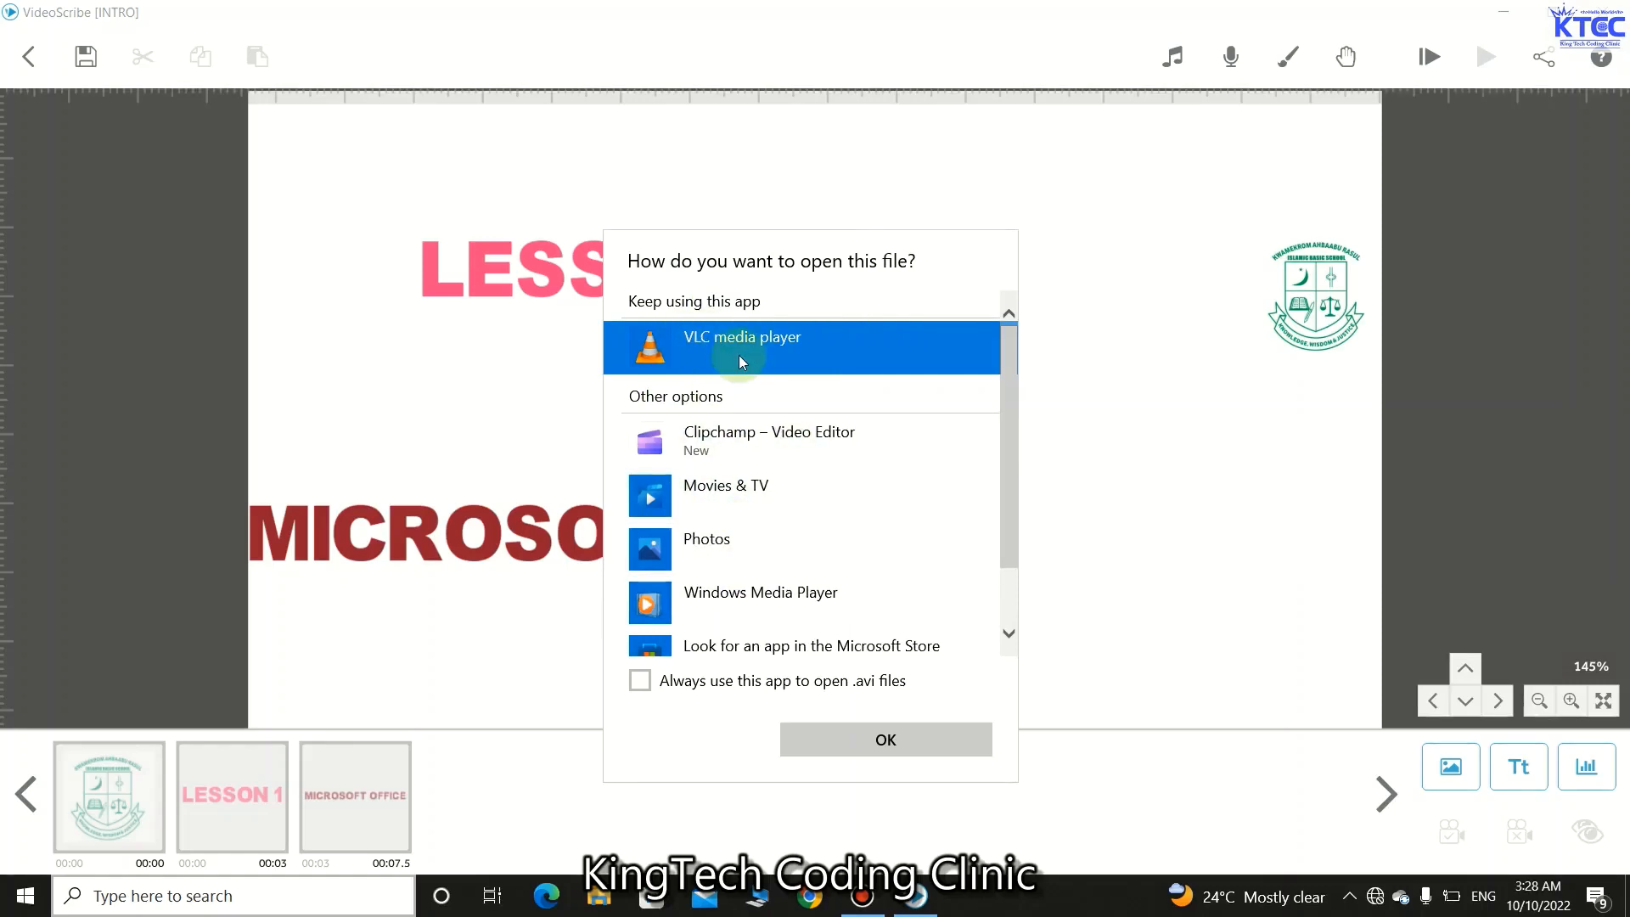
# Step: Open the rendered AVI video in VLC media player
pyautogui.click(640, 679)
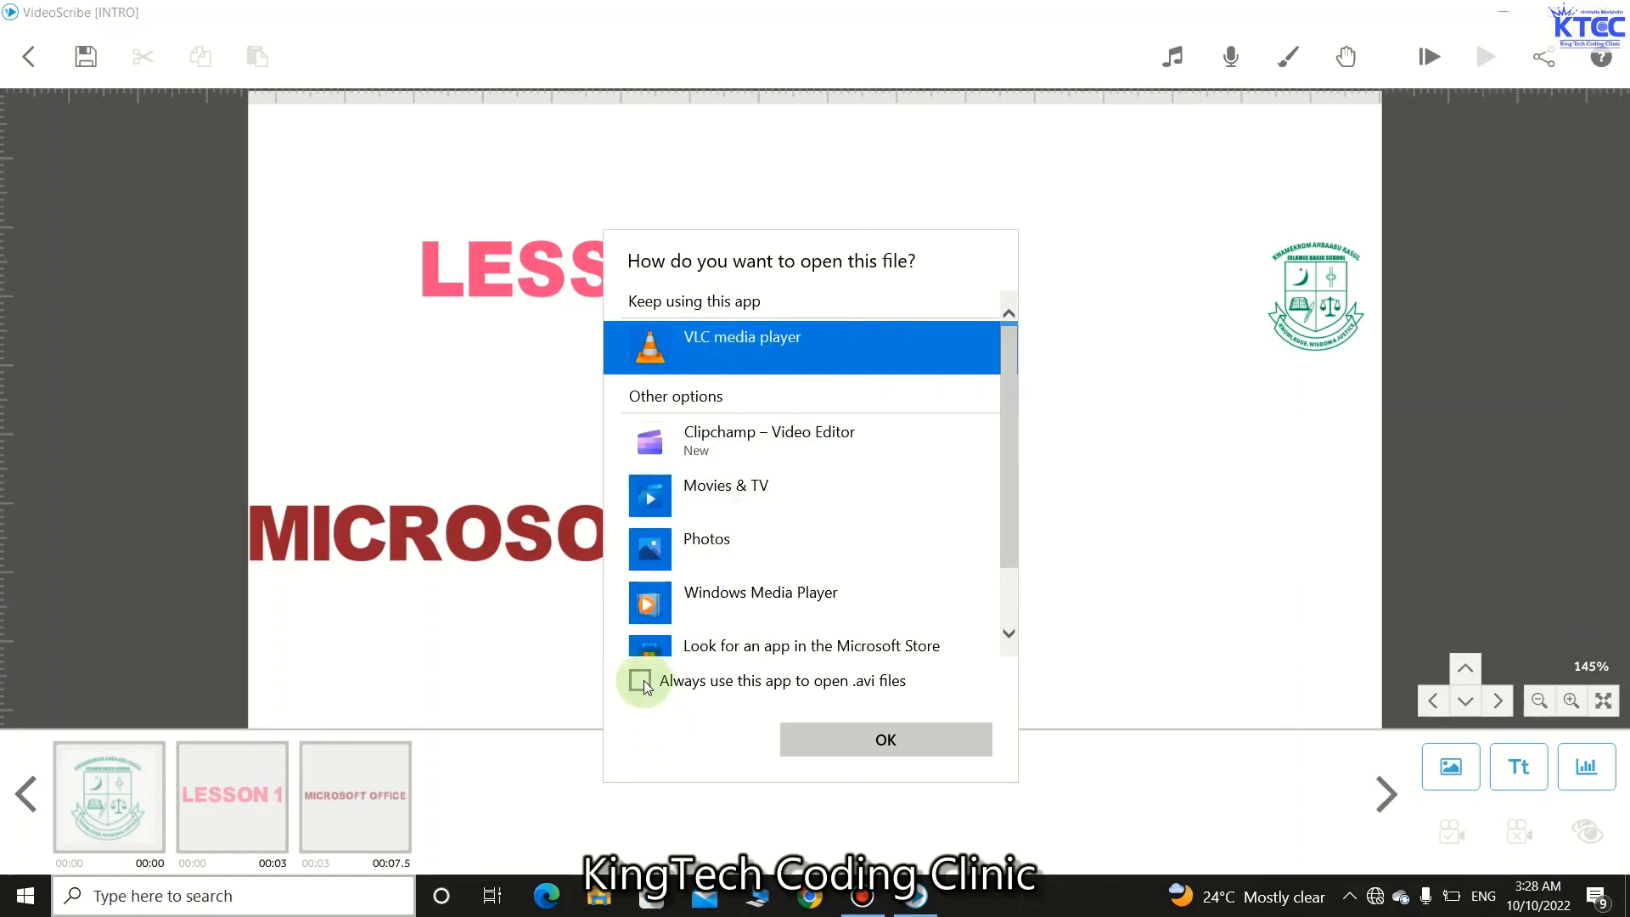
pyautogui.click(908, 746)
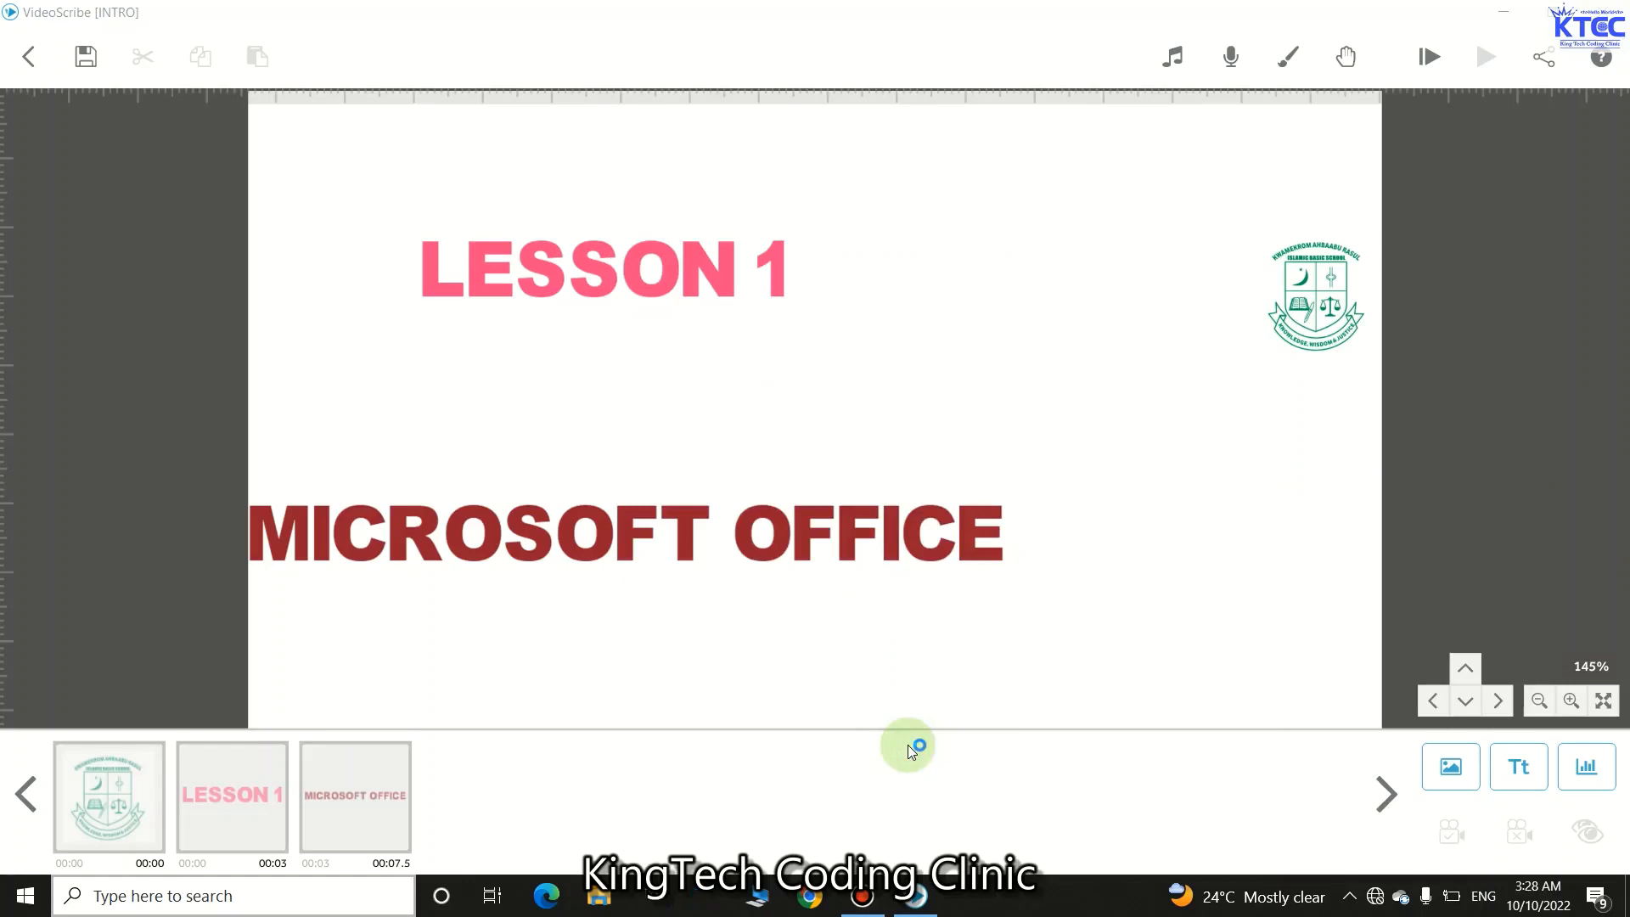